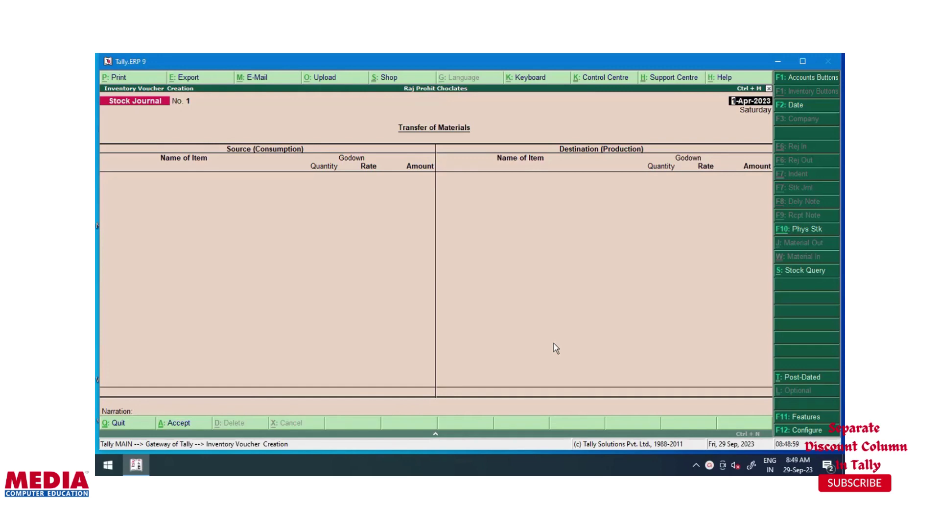
Quit the stock journal voucher and look through the company's list of ledgers.
key("Escape")
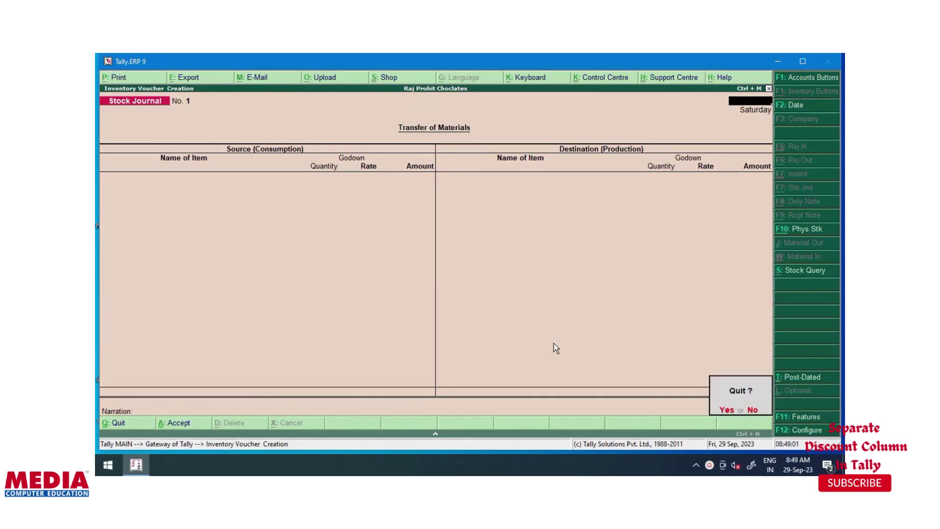
key("y")
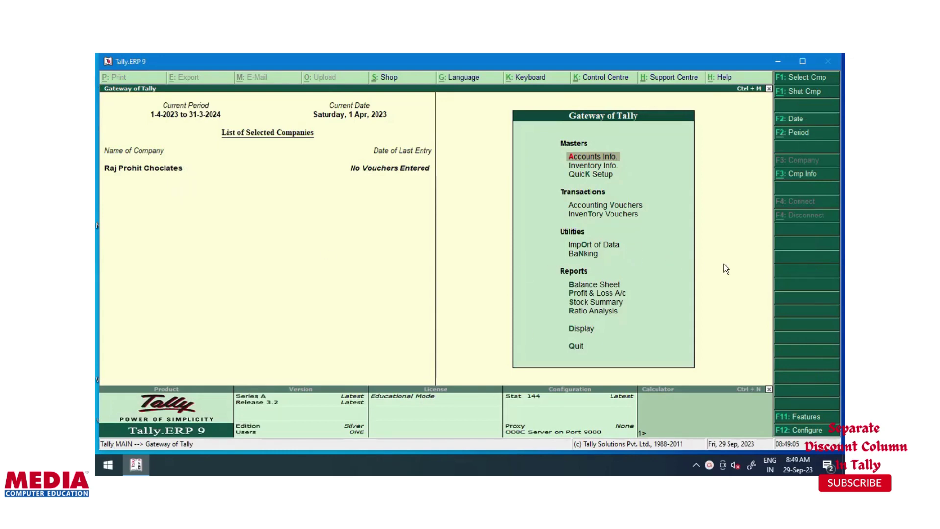
key("Return")
key("Down")
key("Return")
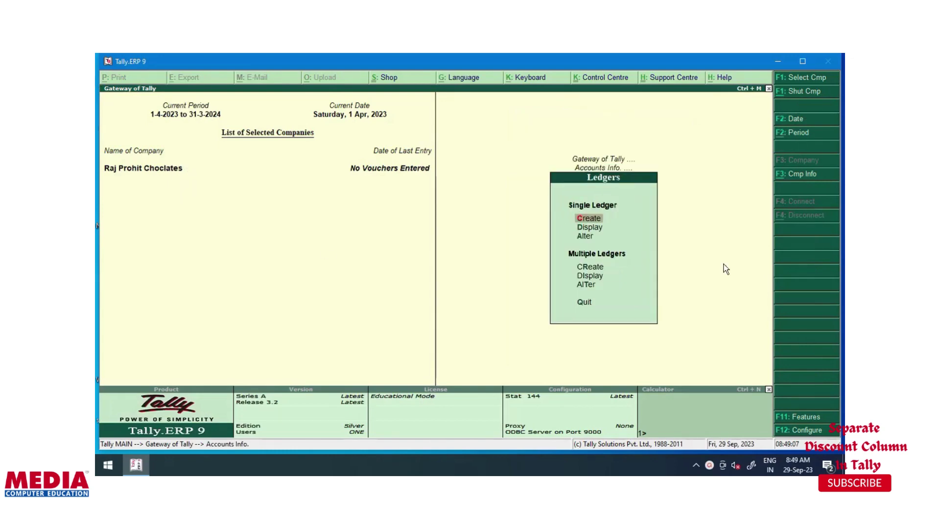
key("Down")
key("Down")
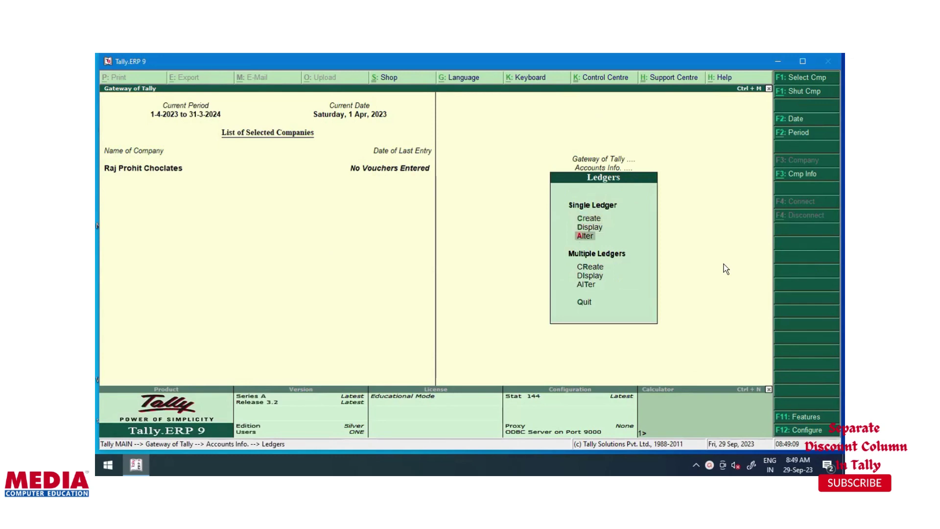
key("Return")
key("Down")
key("Down")
key("Down")
key("Down")
key("Down")
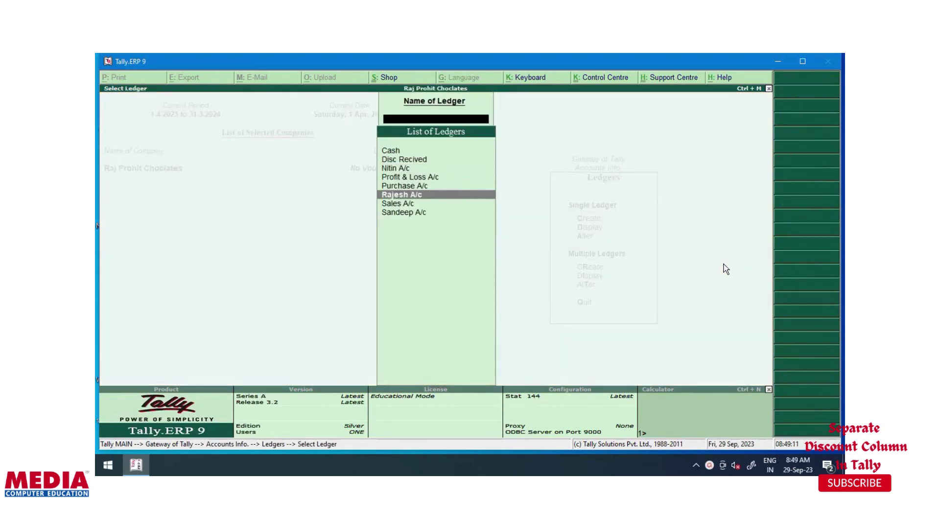
key("Escape")
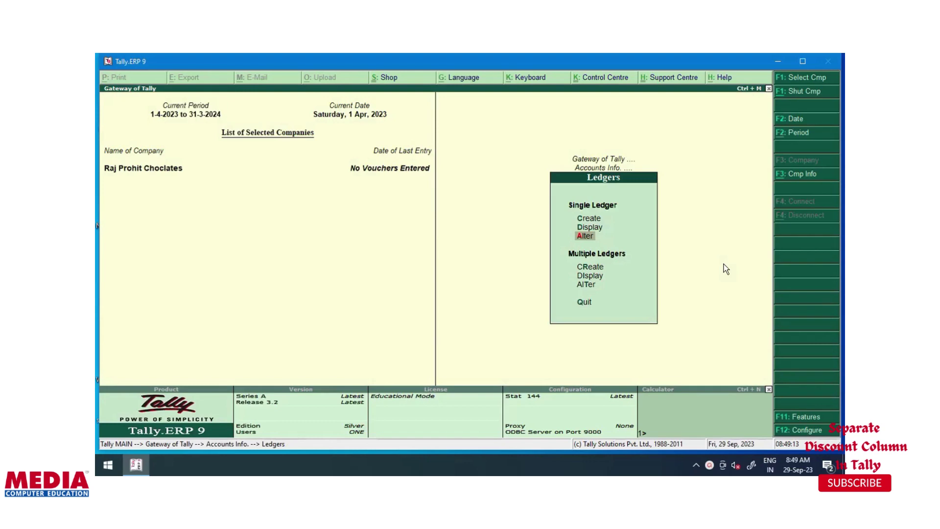
key("Escape")
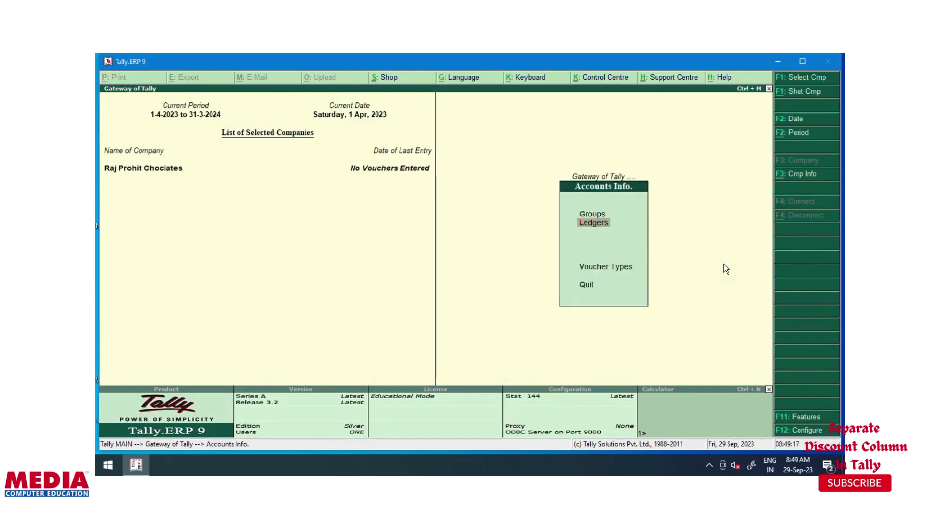
Look up the existing stock categories in the inventory masters.
key("Escape")
key("Down")
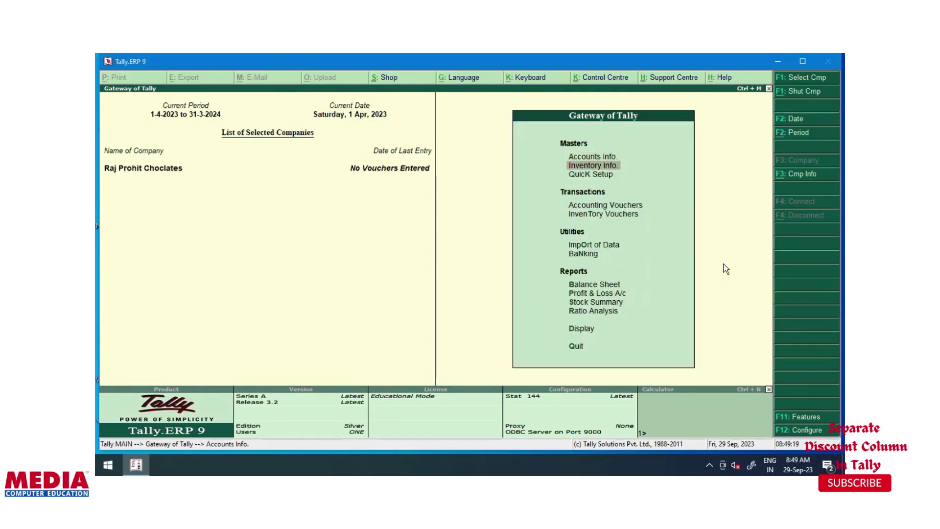
key("Return")
key("Down")
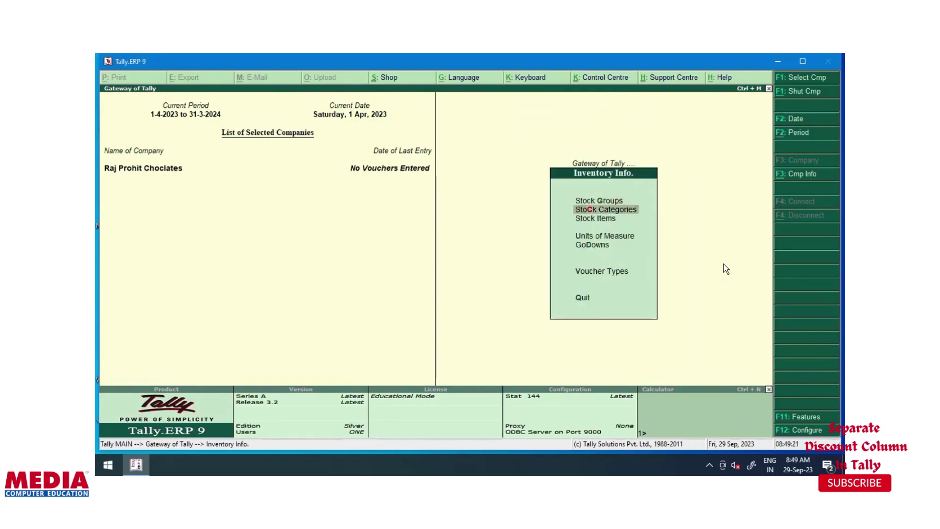
key("Return")
key("Down")
key("Return")
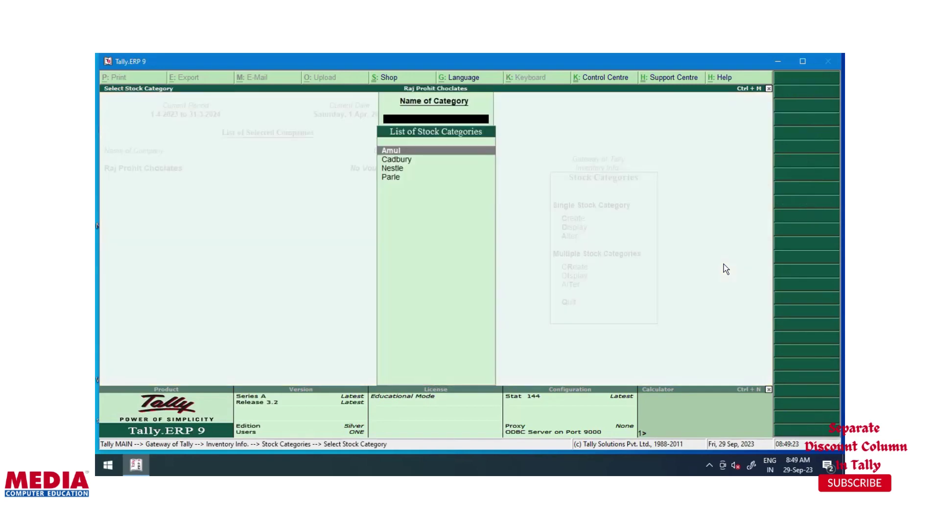
key("Escape")
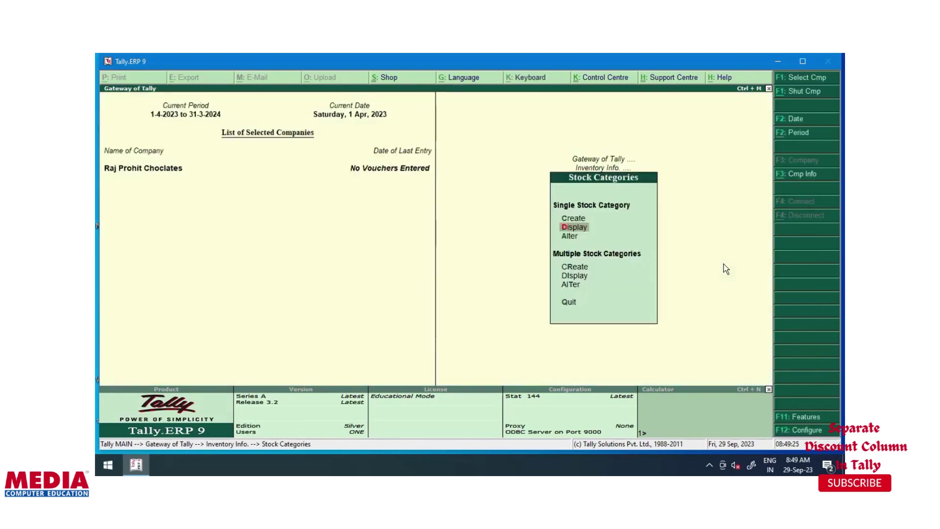
key("Escape")
Look up the existing stock groups in the inventory masters.
key("Up")
key("Return")
key("Down")
key("Return")
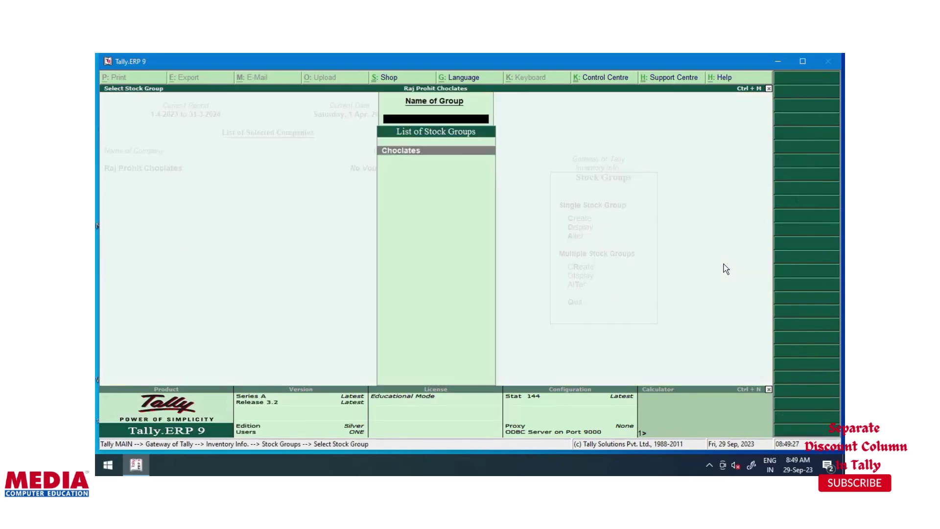
key("Escape")
key("Escape")
Look up the existing stock items, then return to the Gateway of Tally.
key("Down")
key("Down")
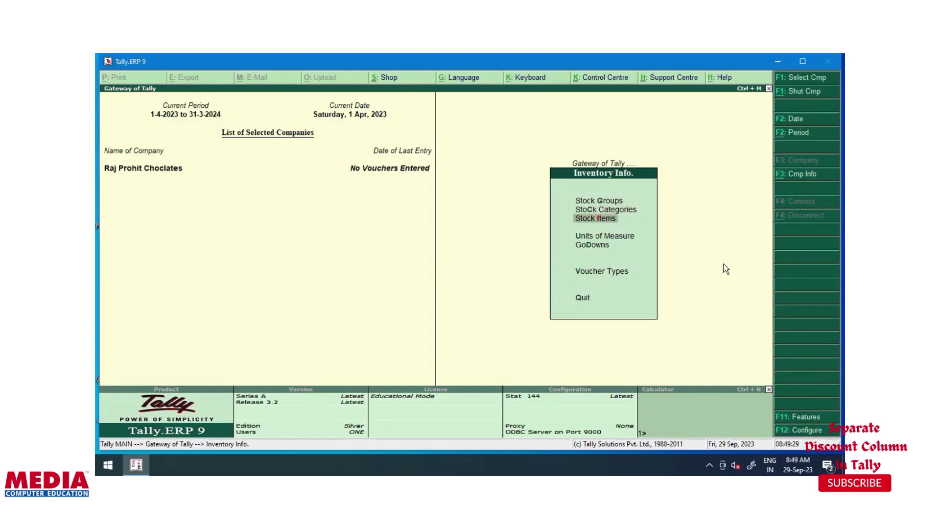
key("Return")
key("Down")
key("Return")
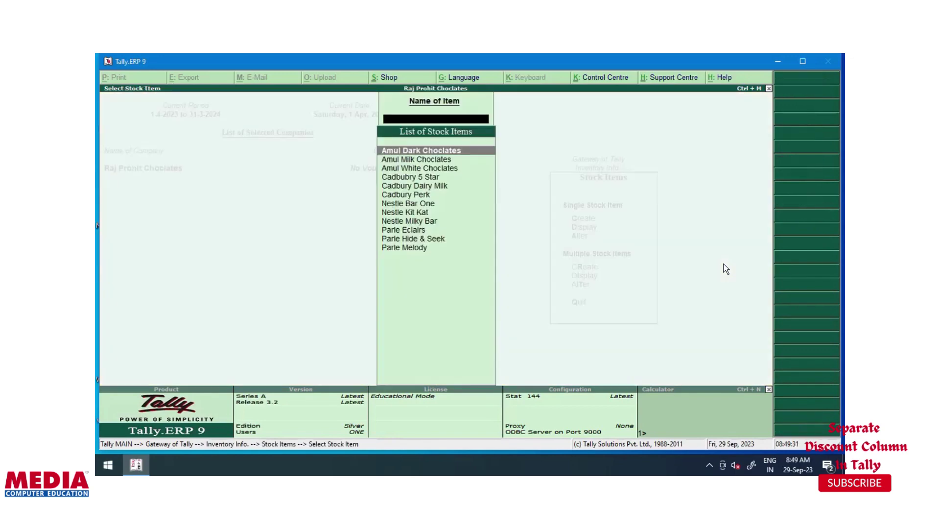
key("Escape")
key("Escape")
key("Escape")
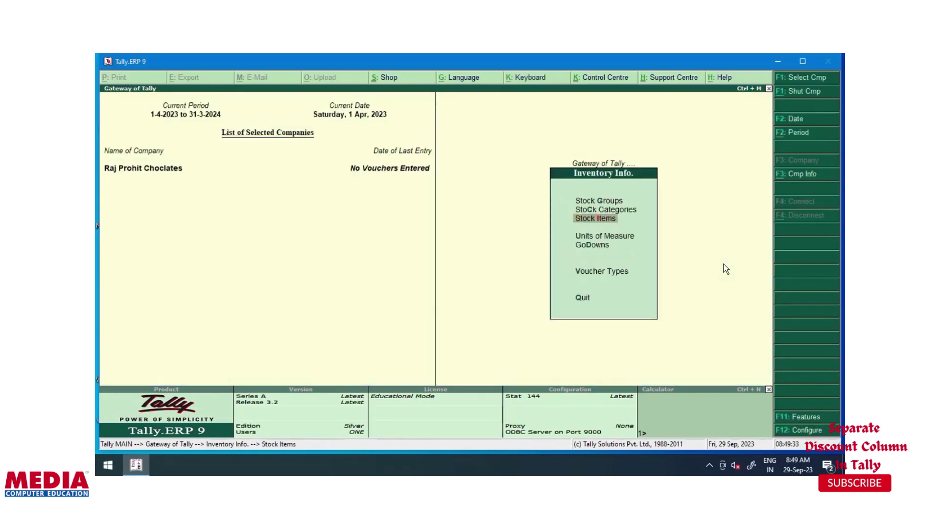
Open voucher entry and switch it to a new payment voucher.
key("Down")
key("Down")
key("Down")
key("Down")
key("Up")
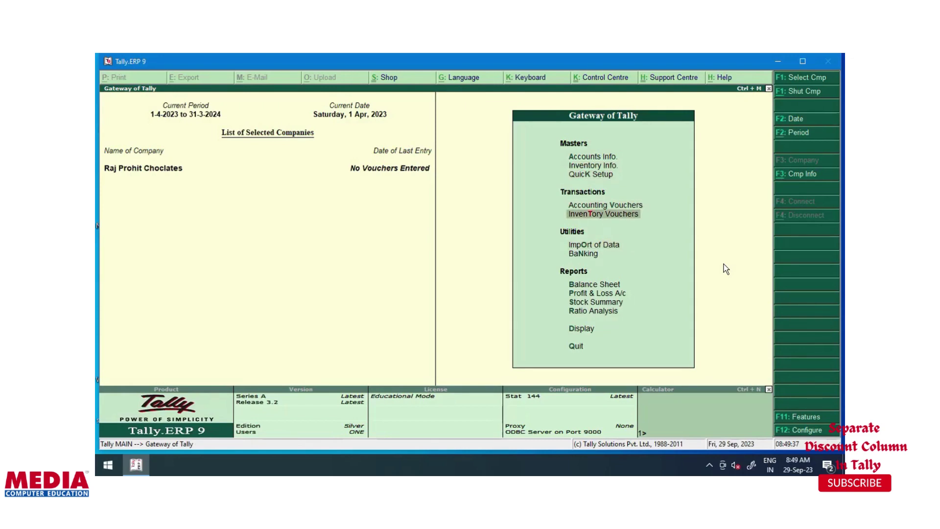
key("Return")
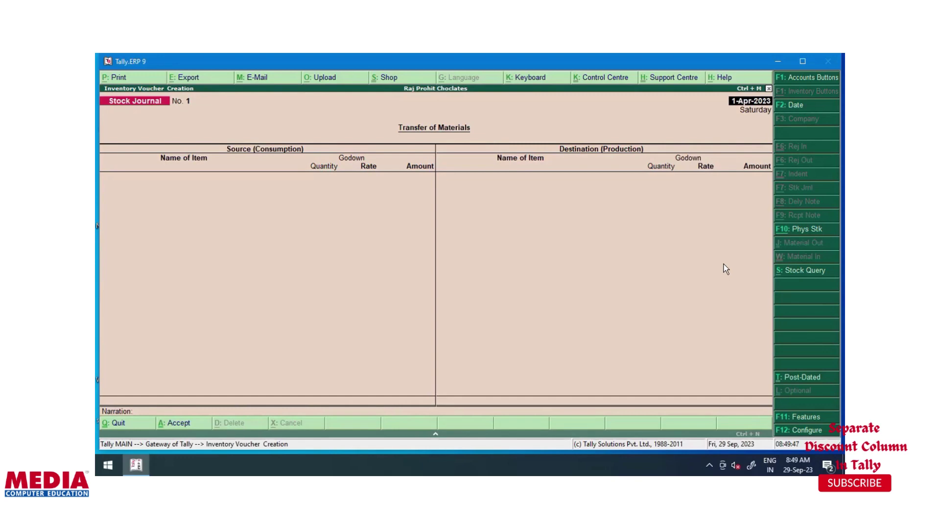
key("F5")
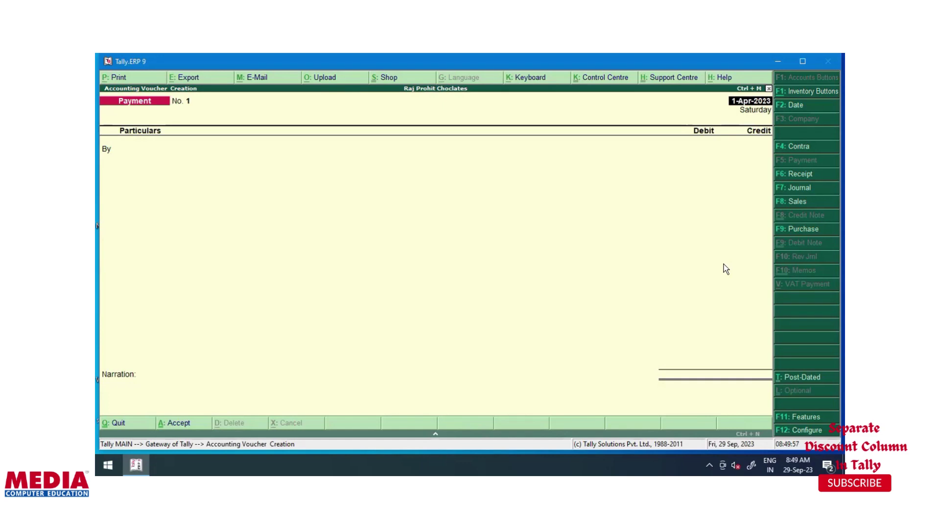
Debit Purchase A/c in the payment voucher and choose Amul Dark Choclates as its stock item.
key("Return")
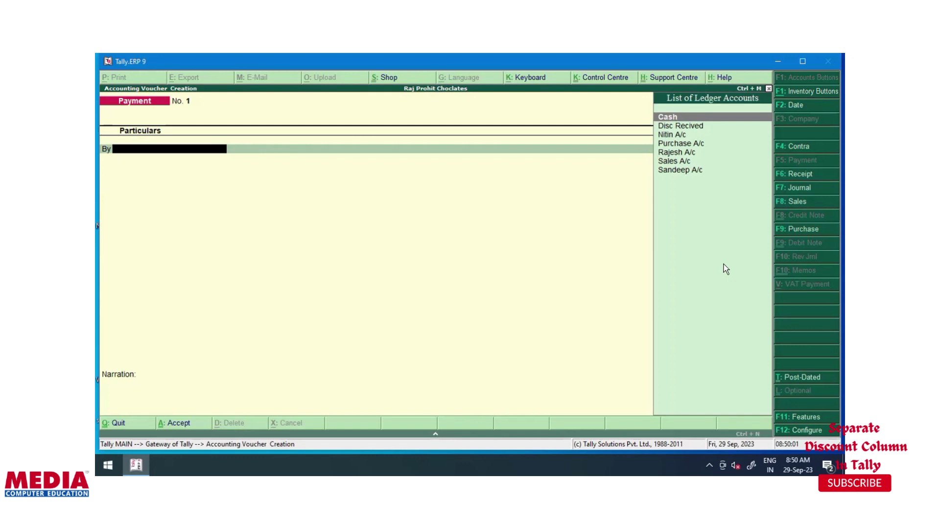
type("Pu")
key("Return")
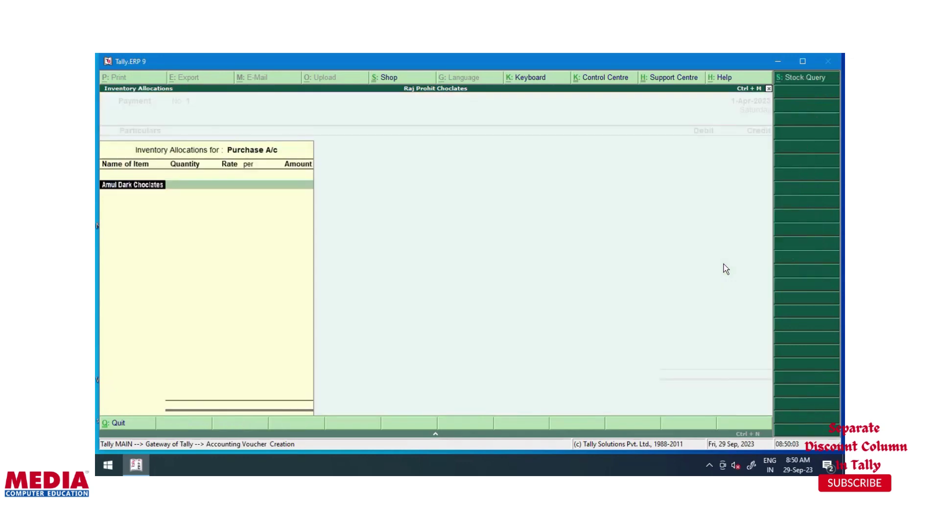
key("space")
key("Down")
key("Down")
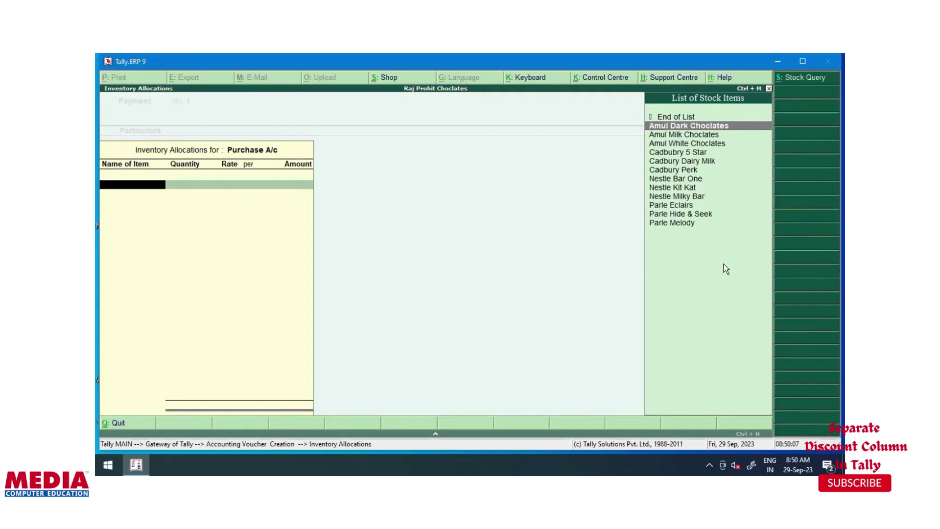
key("Return")
Allocate 10 nos of Amul Dark Choclates to Choclats Godwan at a rate of 100 and finish the inventory allocation.
type("Ch")
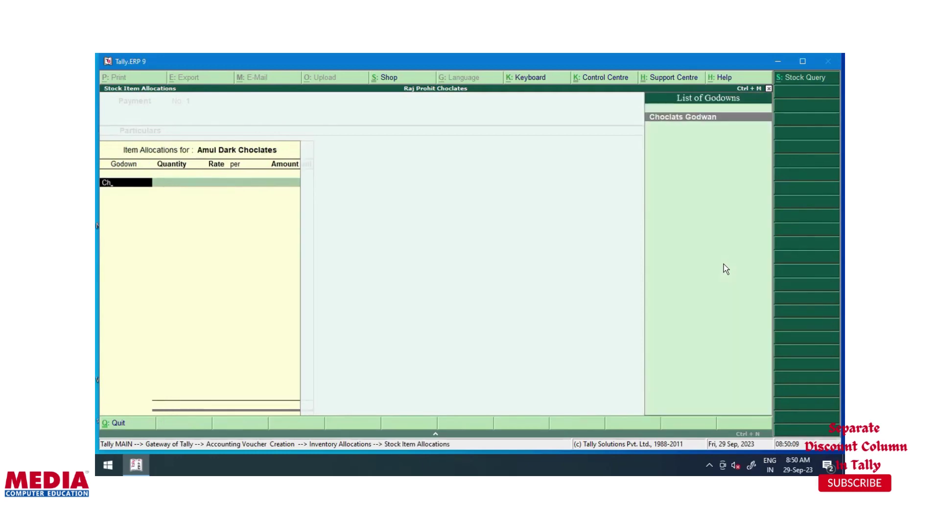
key("Return")
type("10")
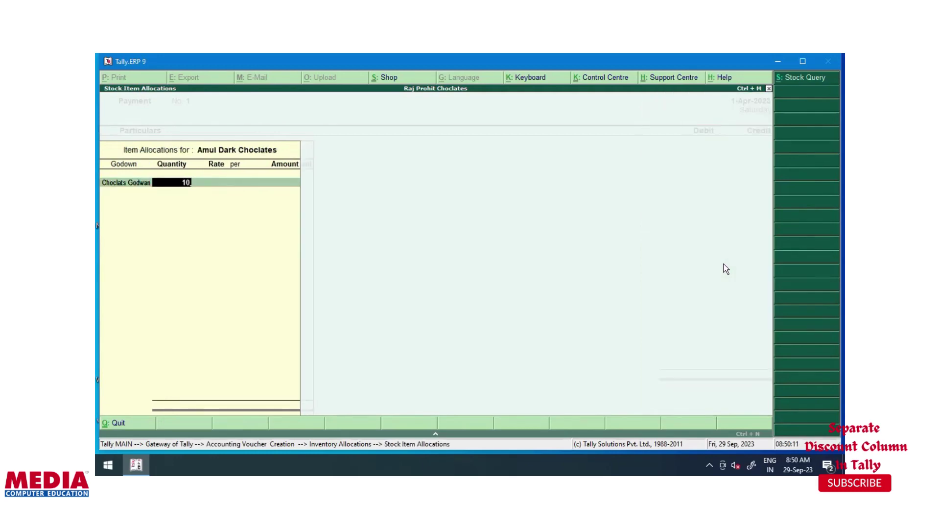
key("Return")
type("100")
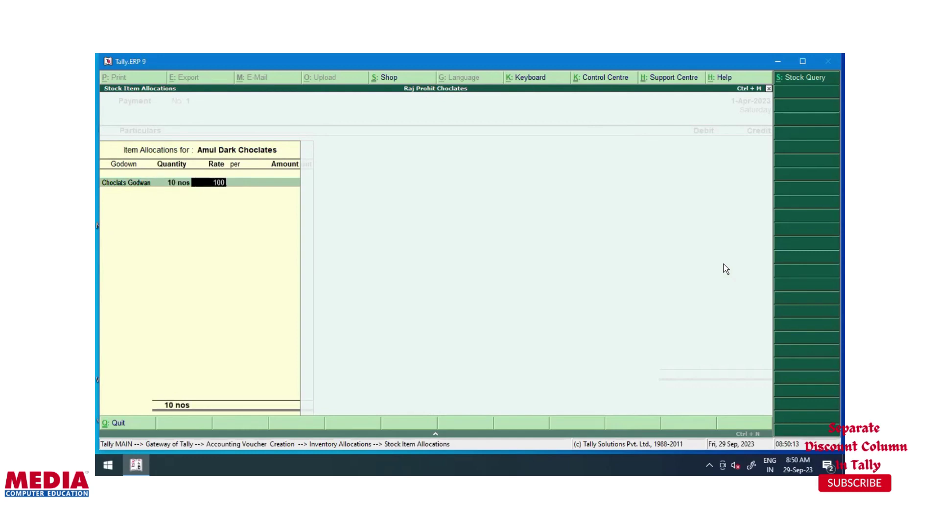
key("Return")
key("Return")
key("Return")
key("Return")
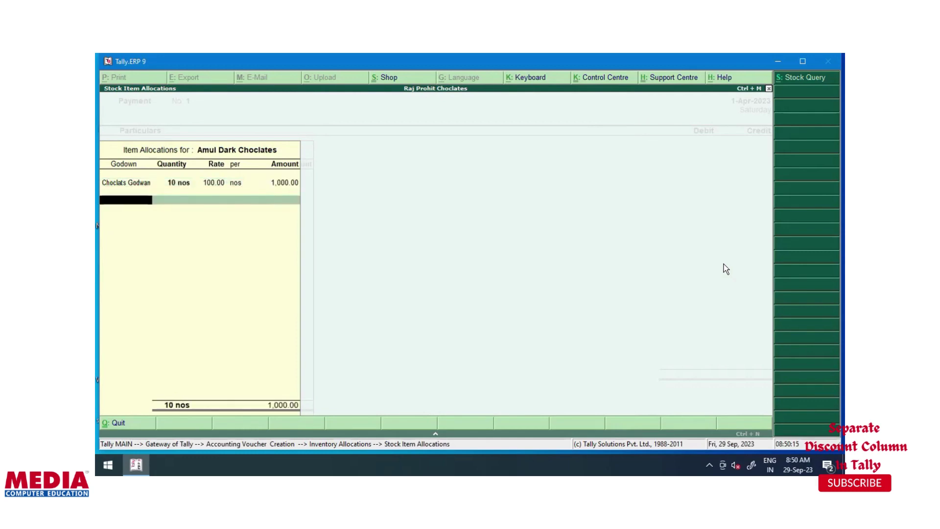
key("Return")
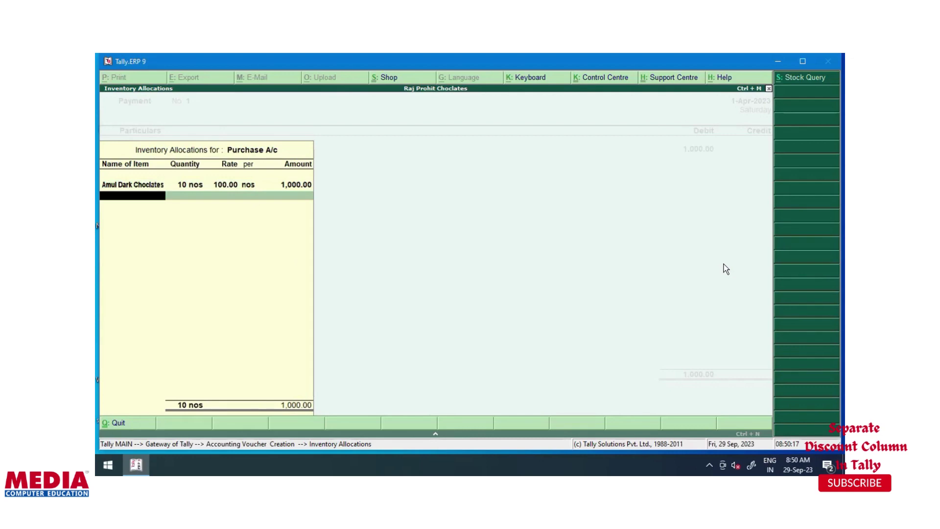
key("Return")
key("Return")
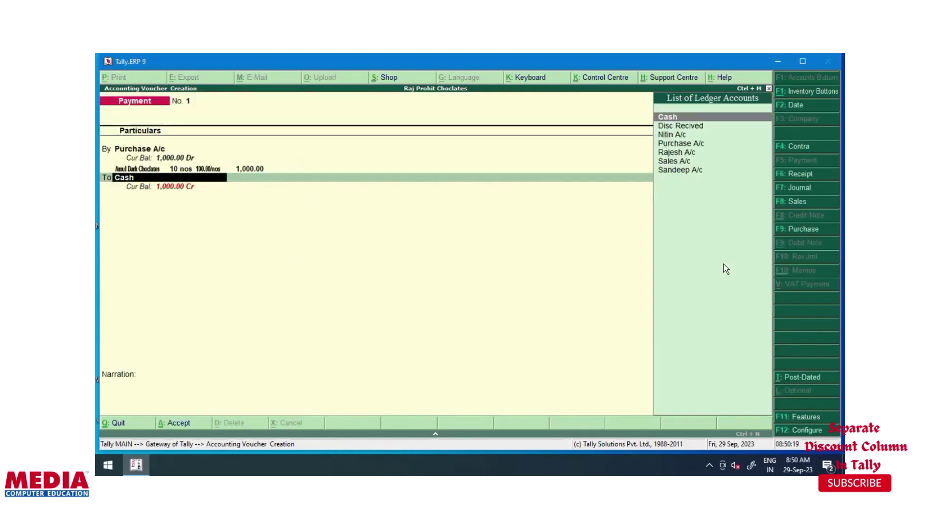
Create the ledger Discount Recived A/c under Indirect Incomes from the voucher's first credit line and use it there.
key("Return")
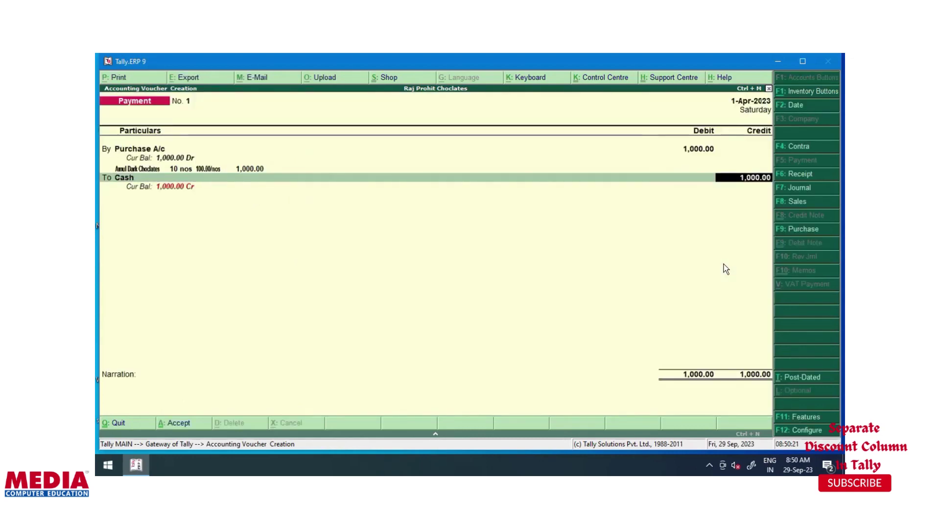
key("BackSpace")
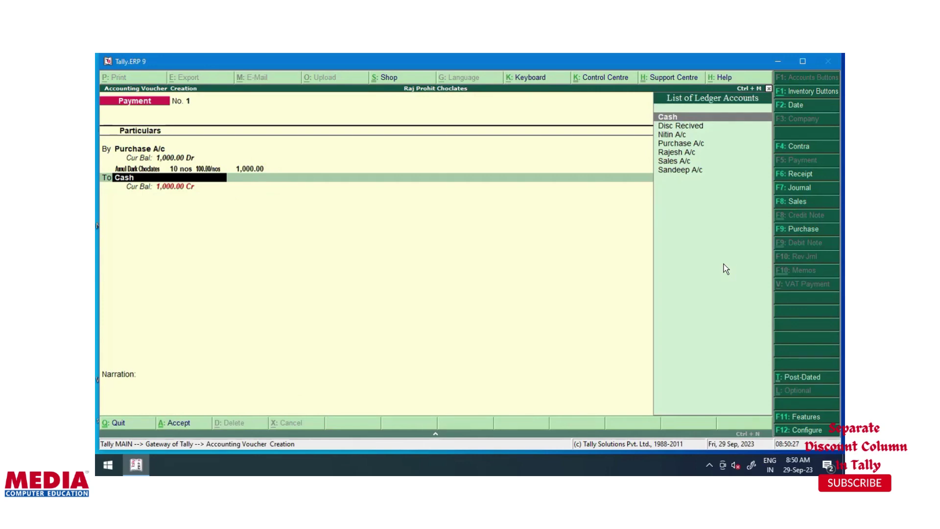
key("alt+c")
type("D")
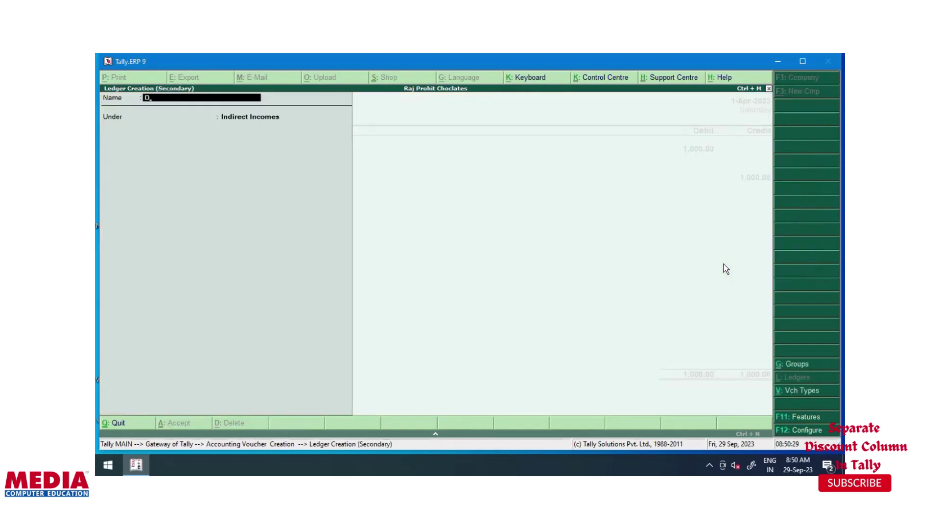
type("iscount Recived a/c")
key("Return")
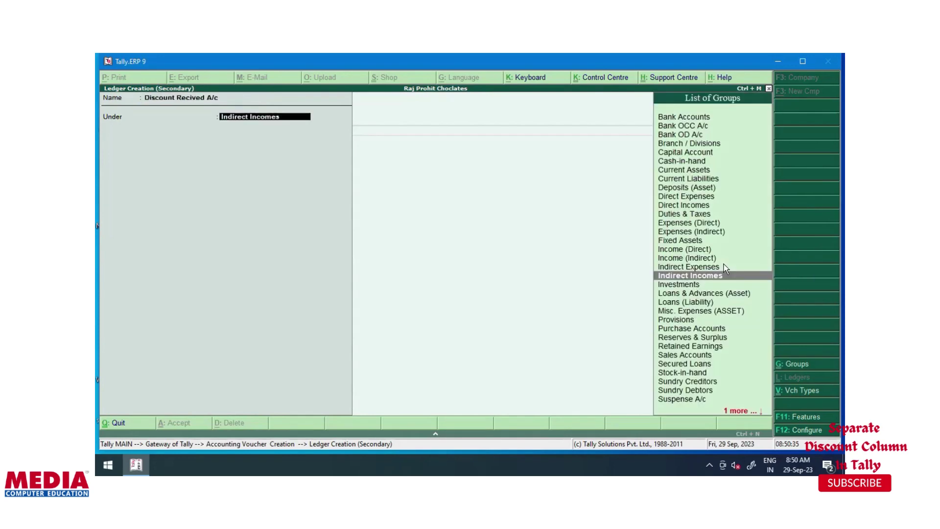
key("Return")
key("Return")
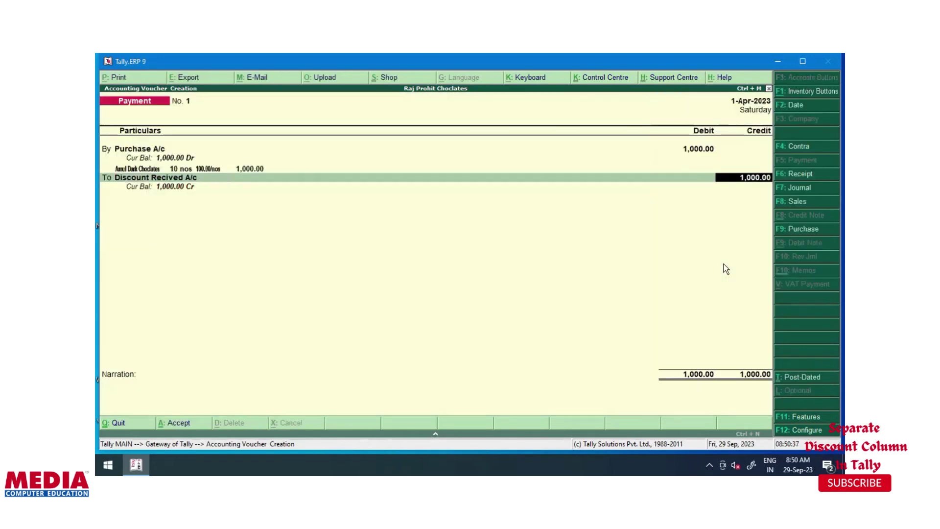
Credit 100 to Discount Recived A/c and 900 to Cash, and save the payment voucher.
type("100")
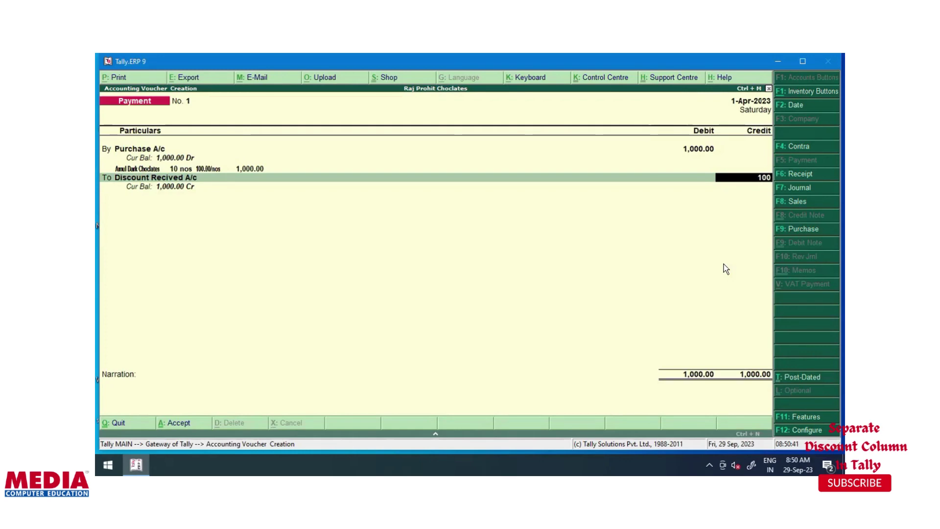
key("Return")
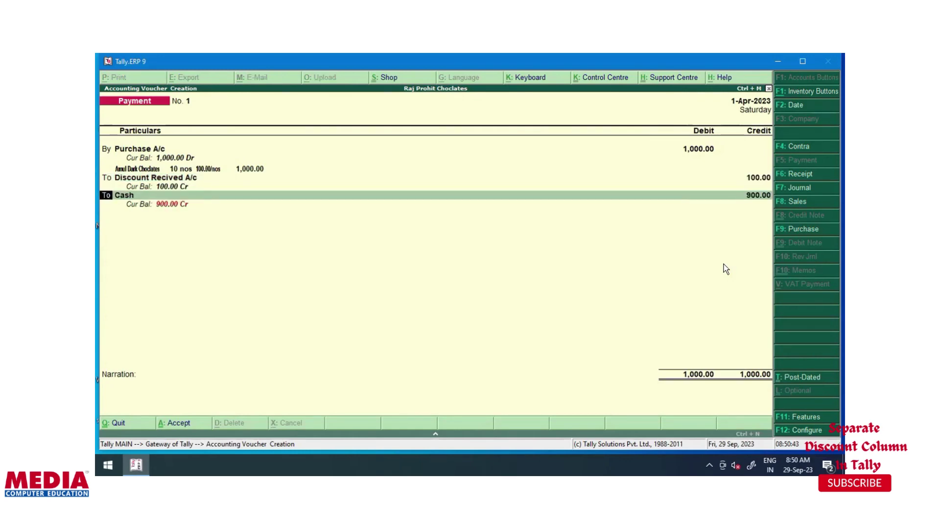
key("Return")
type("Ca")
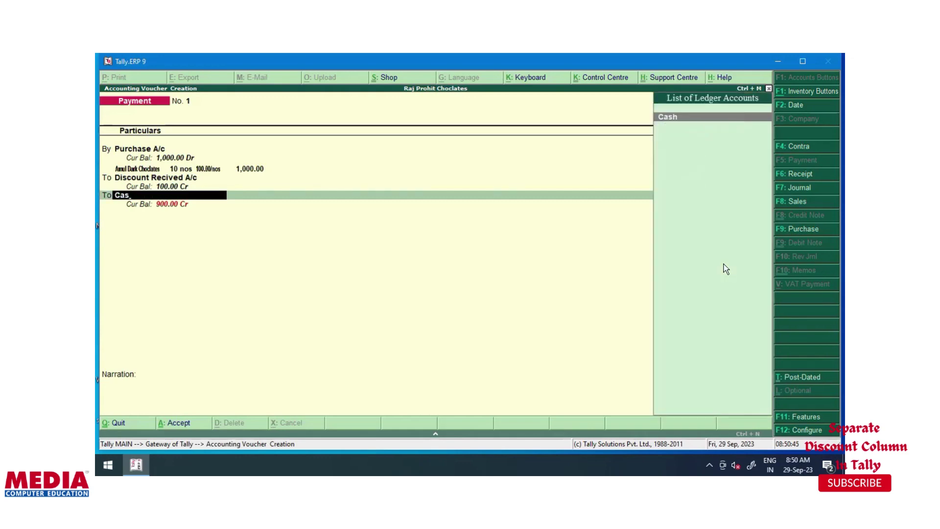
type("s")
key("Return")
key("Return")
key("Return")
key("Return")
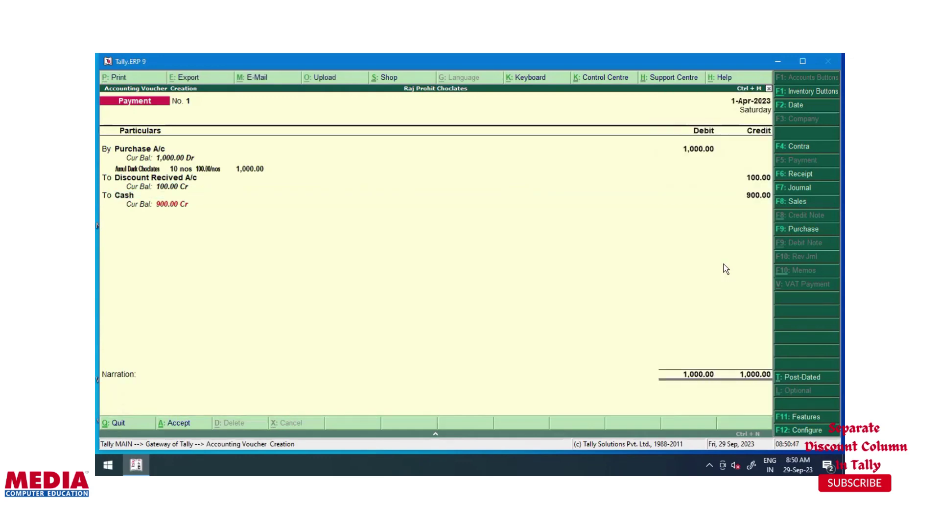
Review the saved payment voucher and start a new purchase voucher, leaving the supplier invoice number and date blank.
key("Page_Up")
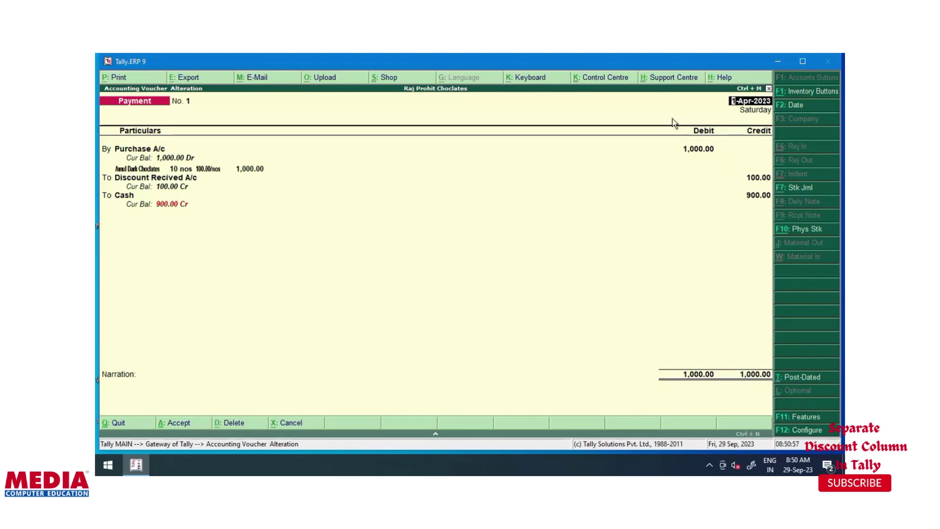
key("F7")
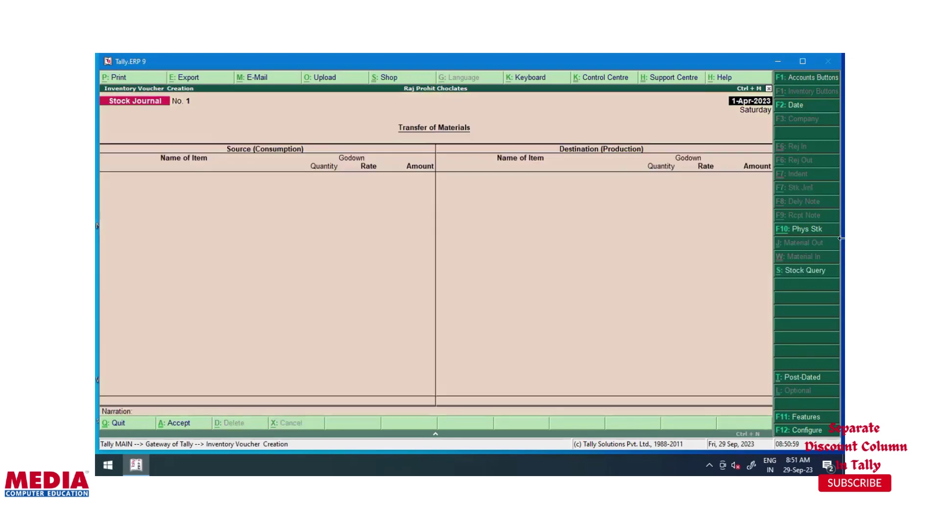
key("F9")
key("Return")
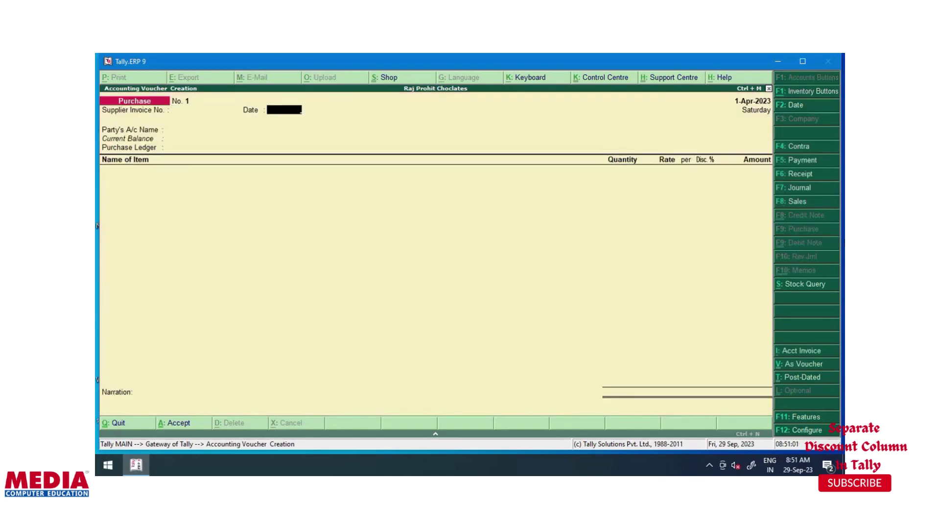
key("Return")
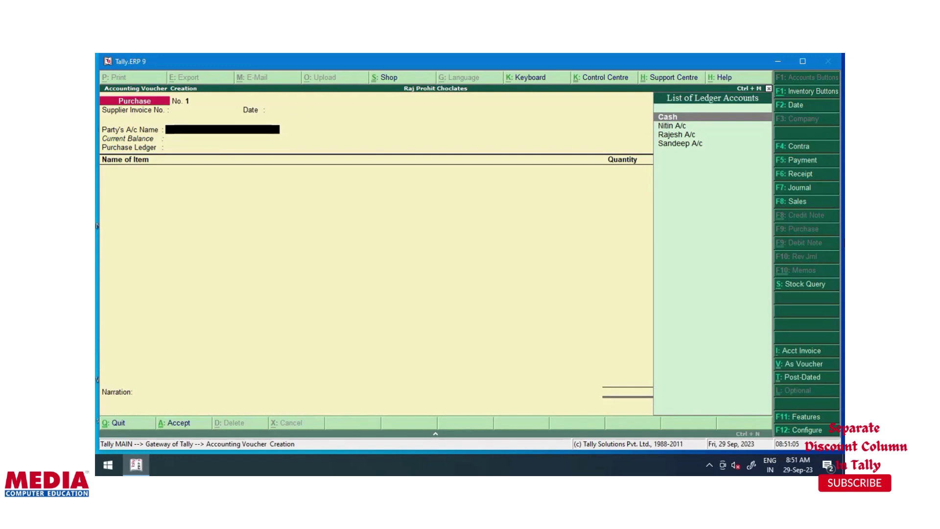
Create the supplier's ledger under Sundry Creditors with bill-by-bill balances from the purchase voucher and use it as the party account.
key("alt+c")
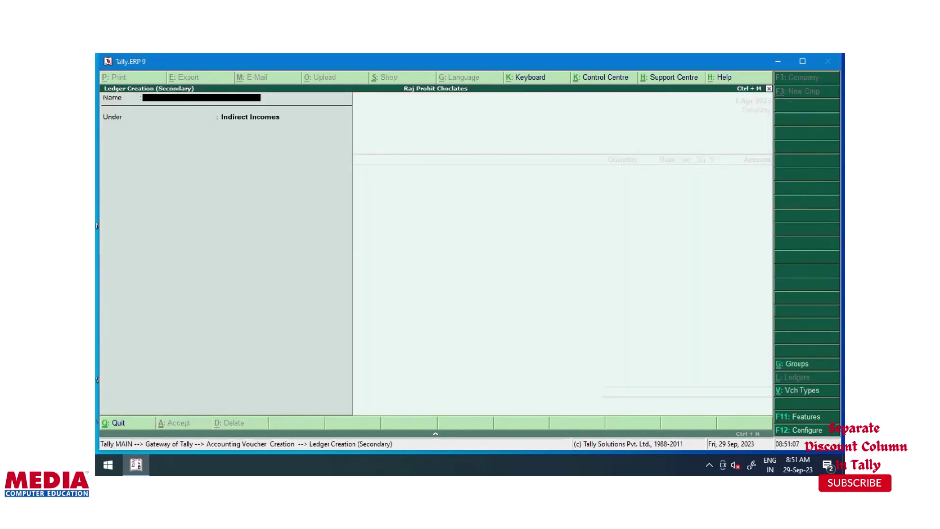
type("Raj P")
key("BackSpace")
key("BackSpace")
key("BackSpace")
key("BackSpace")
key("BackSpace")
key("BackSpace")
key("BackSpace")
key("BackSpace")
type("Rahul A/c")
key("Return")
type("Sun")
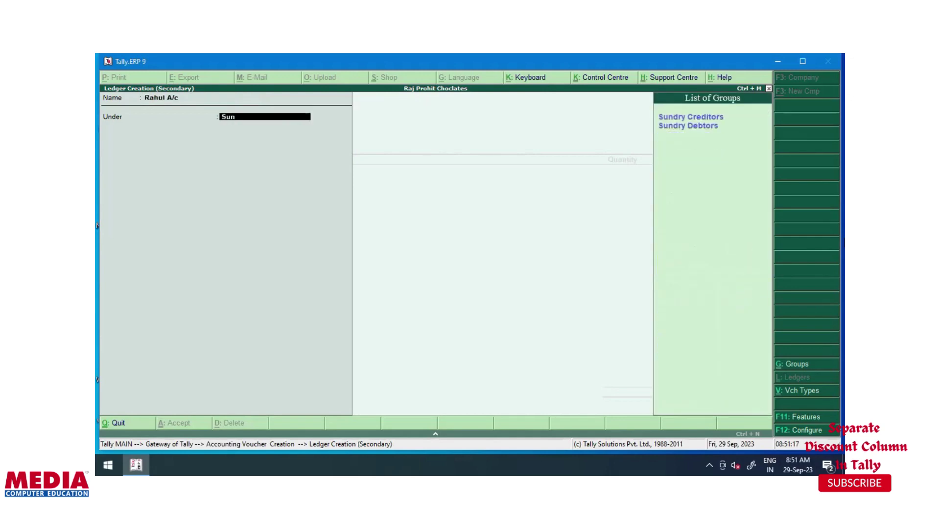
type("d")
key("Return")
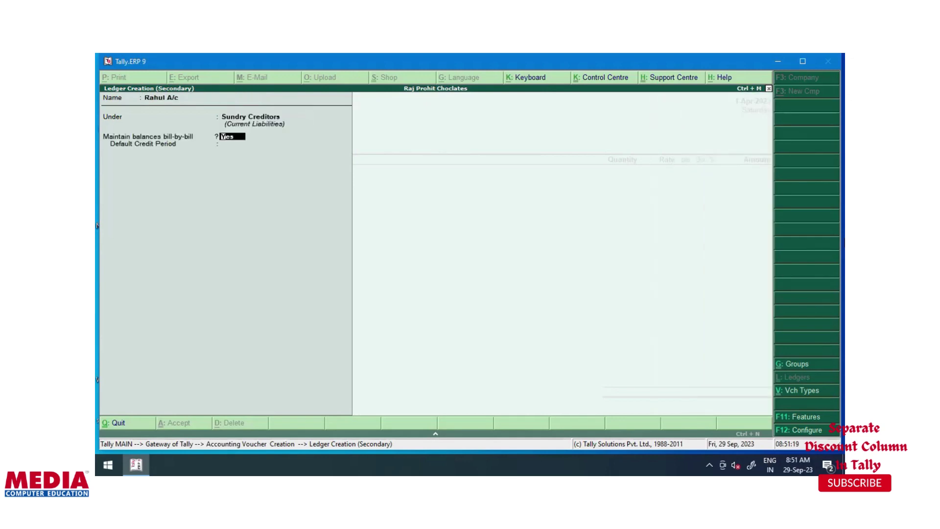
key("Return")
key("Return")
key("Return")
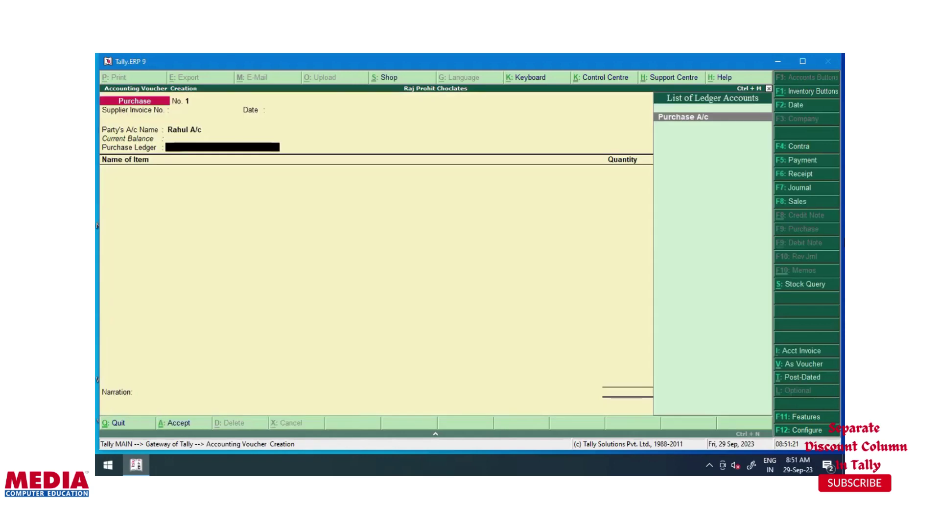
Choose Purchase A/c as the purchase ledger and Amul Dark Choclates as the first stock item.
key("Return")
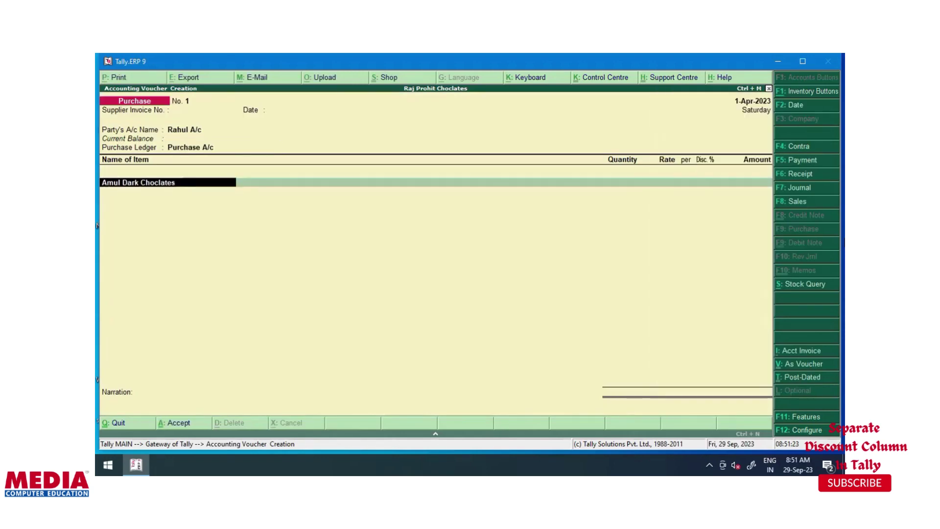
key("BackSpace")
type("Amu")
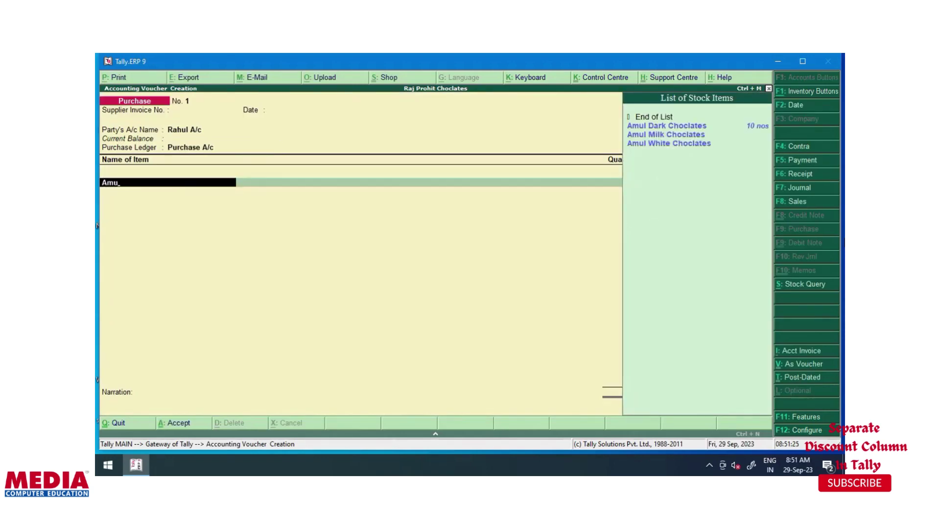
key("Return")
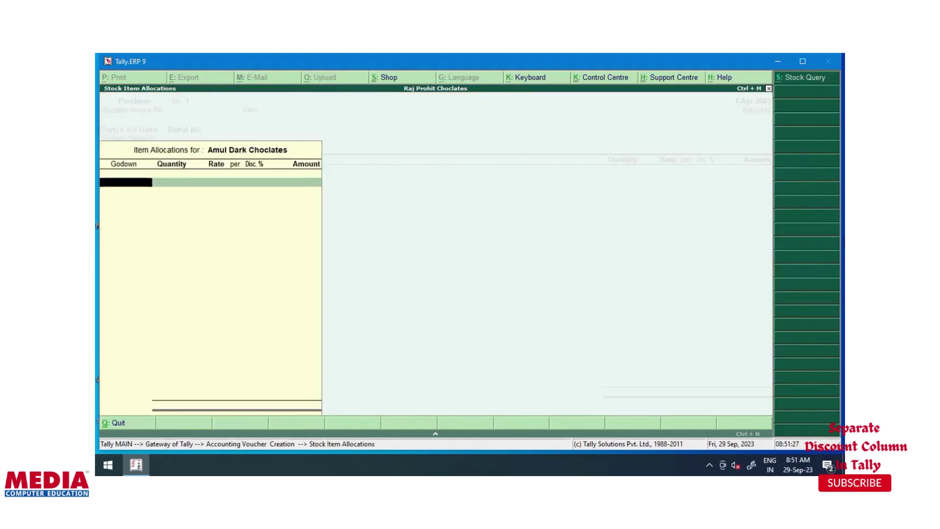
Allocate 10 nos of Amul Dark Choclates to Choclats Godwan at a rate of 100 with a 10% discount.
type("cho")
key("Return")
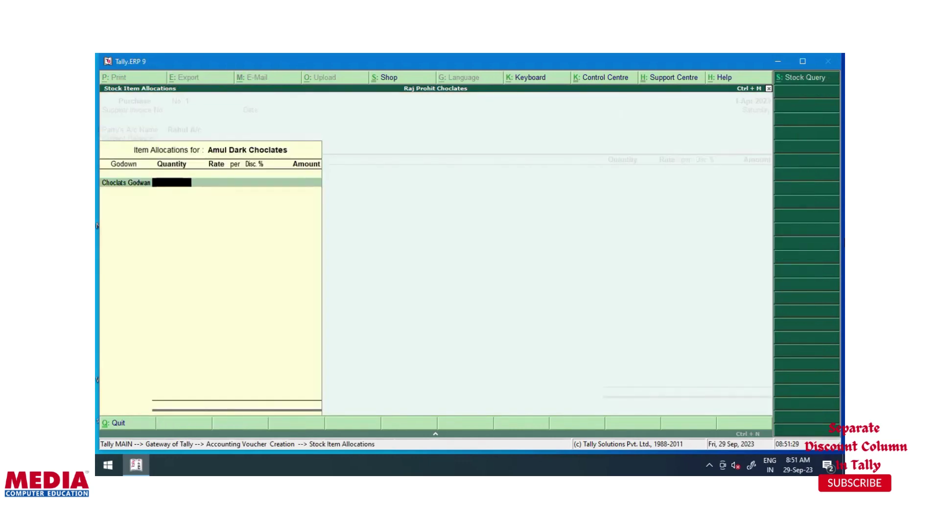
type("10")
key("Return")
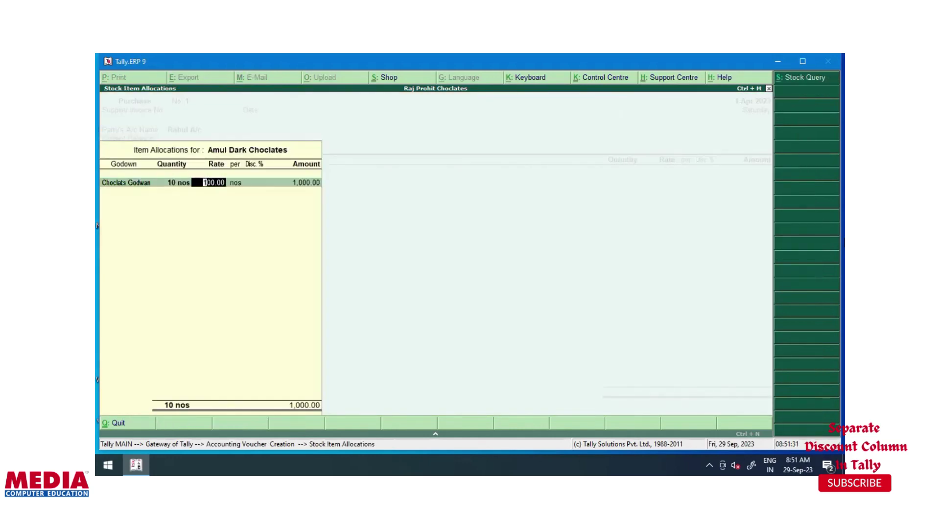
key("Return")
key("Return")
type("1")
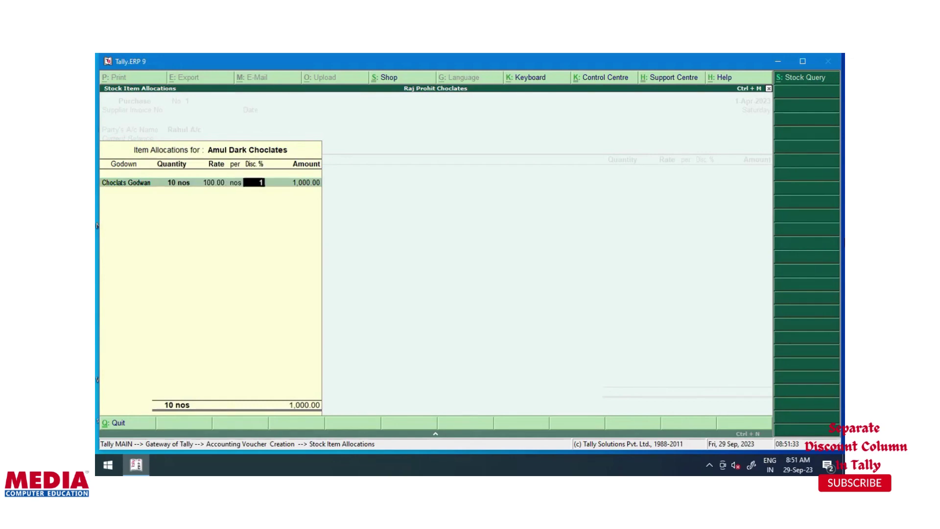
type("0")
key("Return")
key("Return")
key("Return")
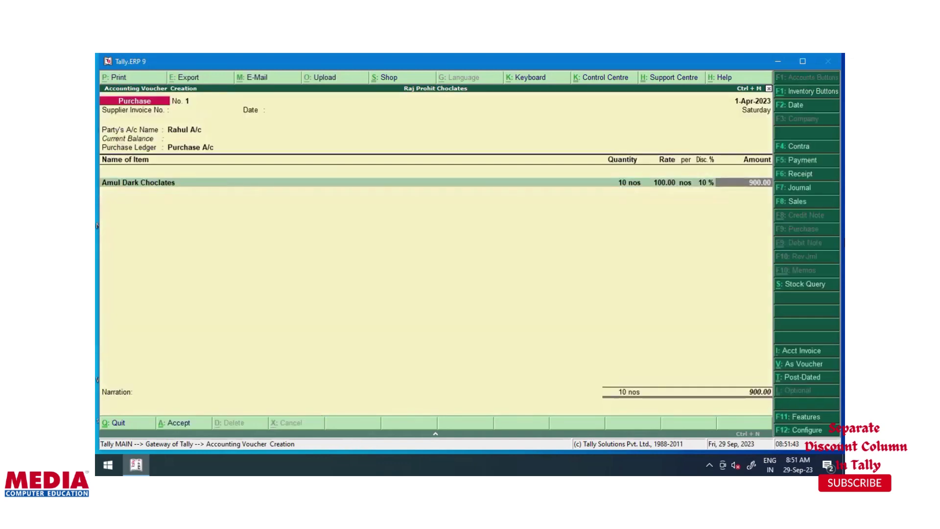
Finish the item list without further entries or narration and save the purchase voucher.
key("Return")
key("Return")
key("Return")
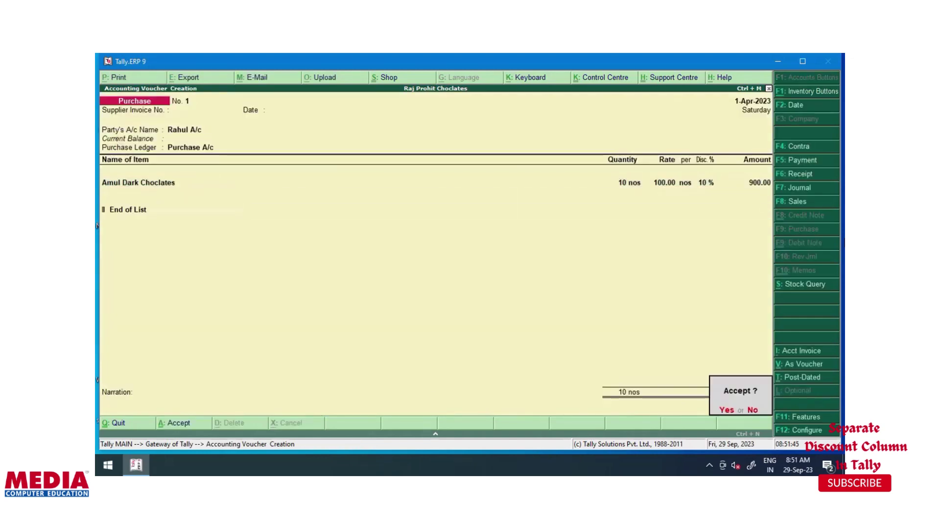
key("Return")
Compare how the saved purchase voucher and payment voucher present the discount, and return to the Gateway of Tally.
key("Page_Up")
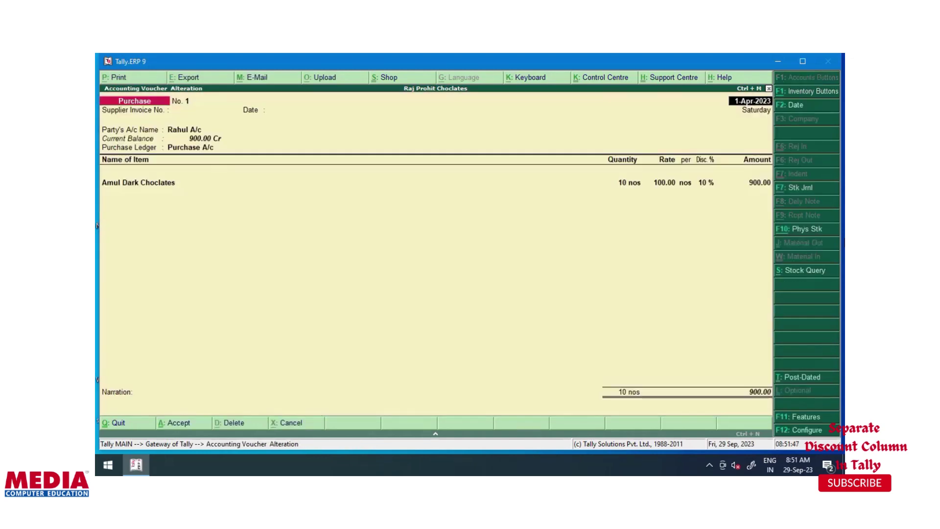
key("Page_Up")
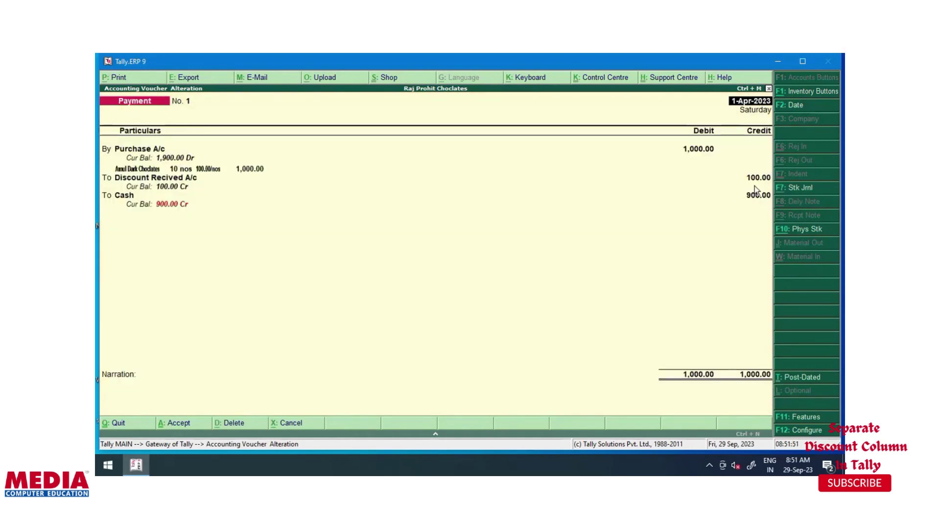
key("Page_Up")
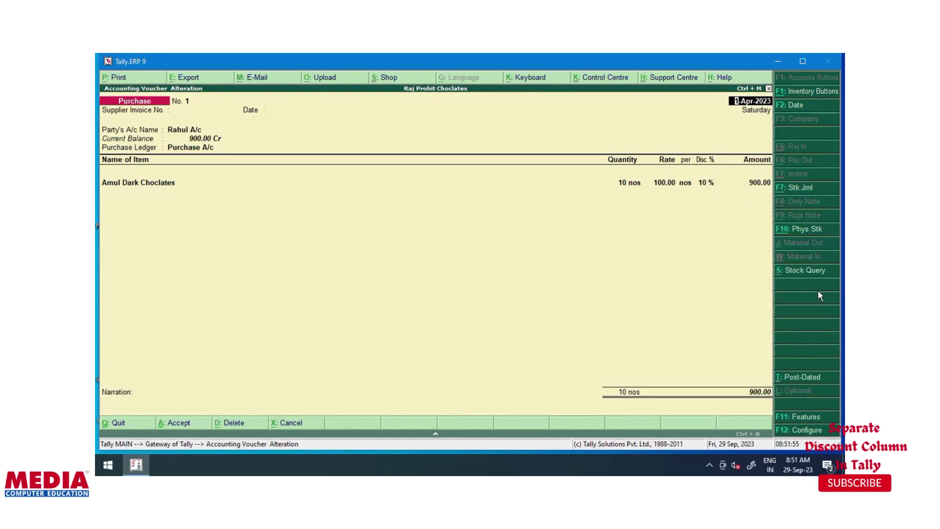
key("Escape")
key("Escape")
key("Escape")
key("Escape")
key("Escape")
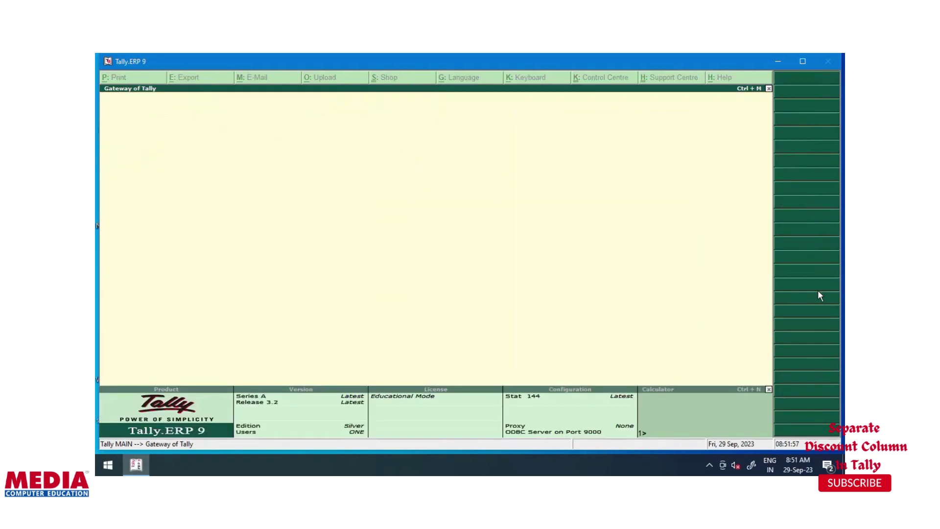
Examine the Profit & Loss A/c report for the purchase, net profit and indirect income figures.
key("Down")
key("Down")
key("Down")
key("Down")
key("Down")
key("Down")
key("Down")
key("Down")
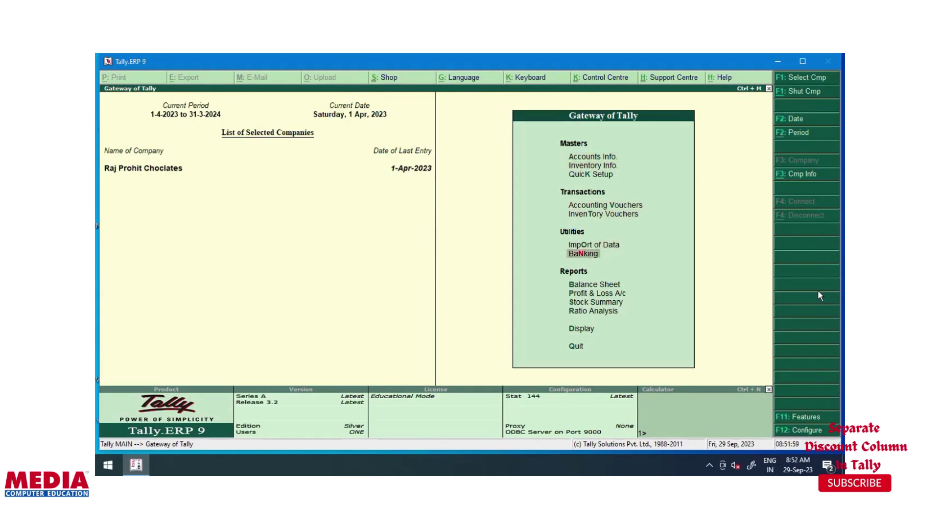
key("Return")
key("Down")
key("Down")
key("Down")
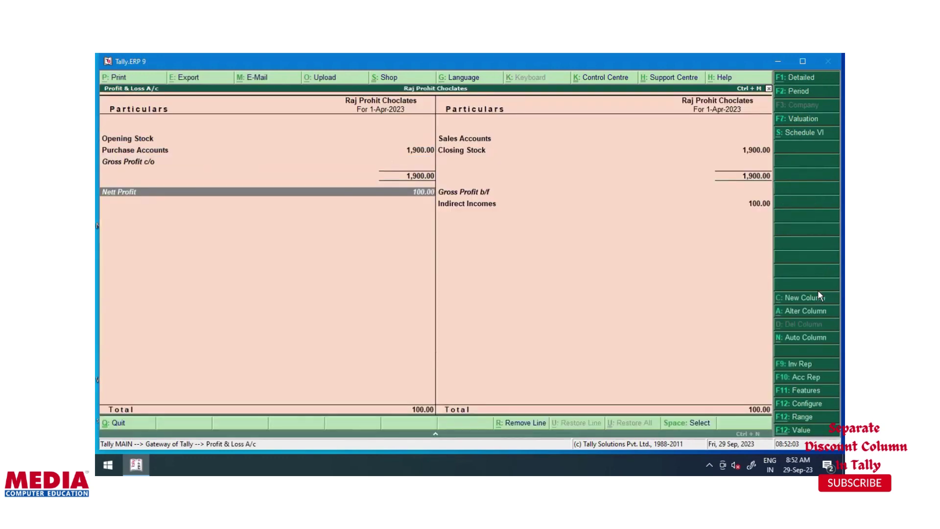
key("Right")
key("Escape")
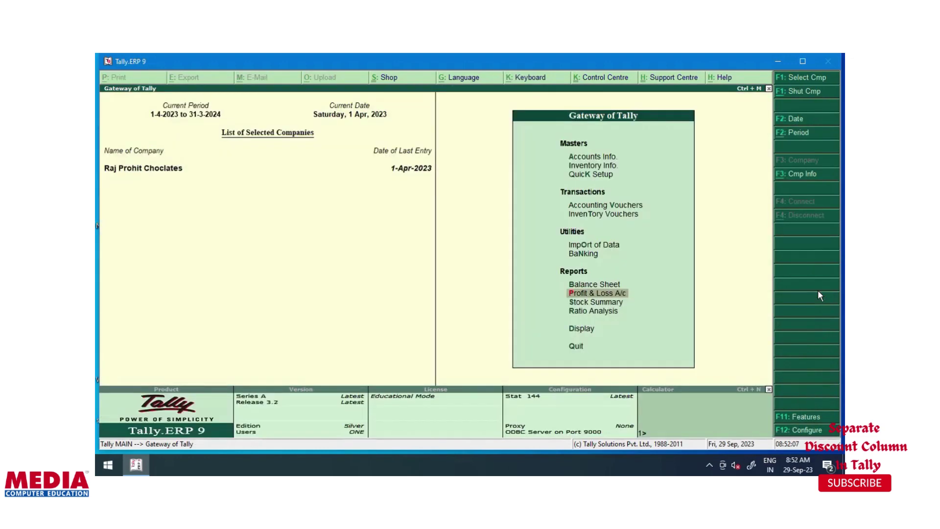
Drill down from Purchase Accounts in the Profit & Loss A/c to the April vouchers of Purchase A/c.
key("Return")
key("Down")
key("Return")
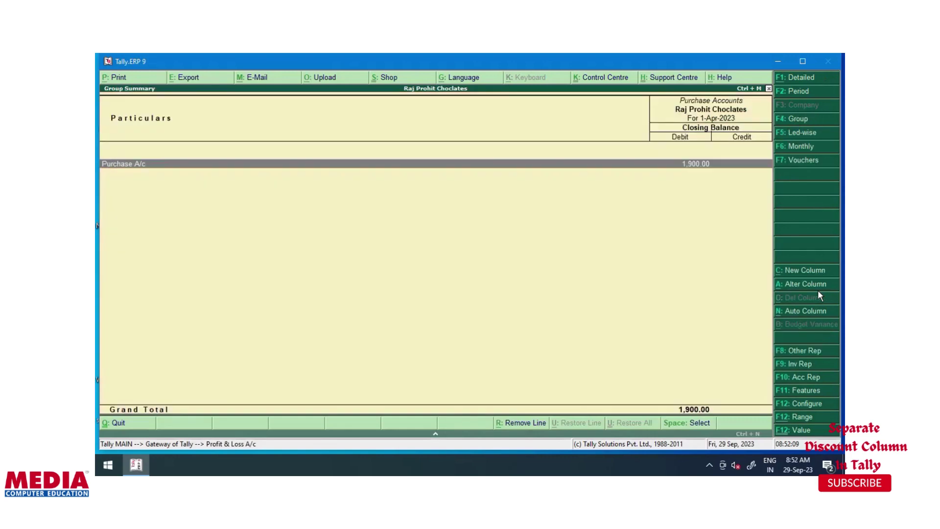
key("Return")
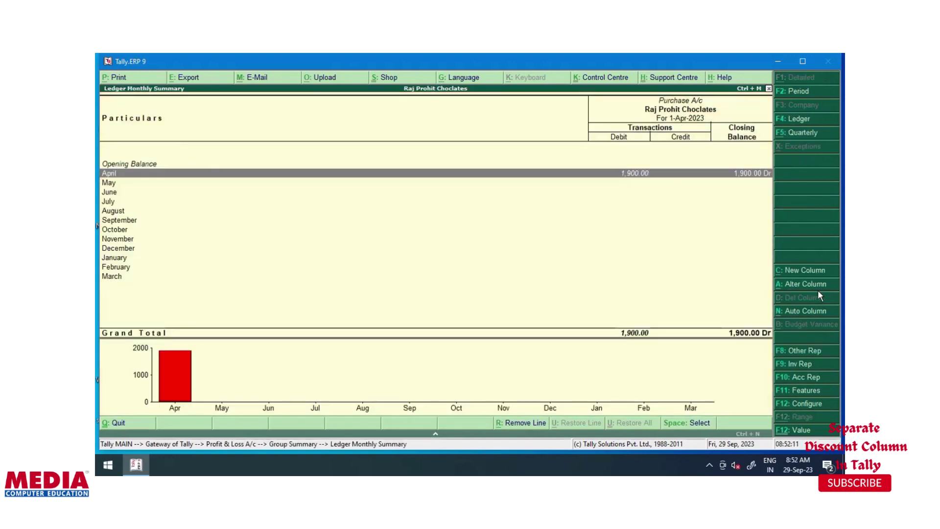
key("Return")
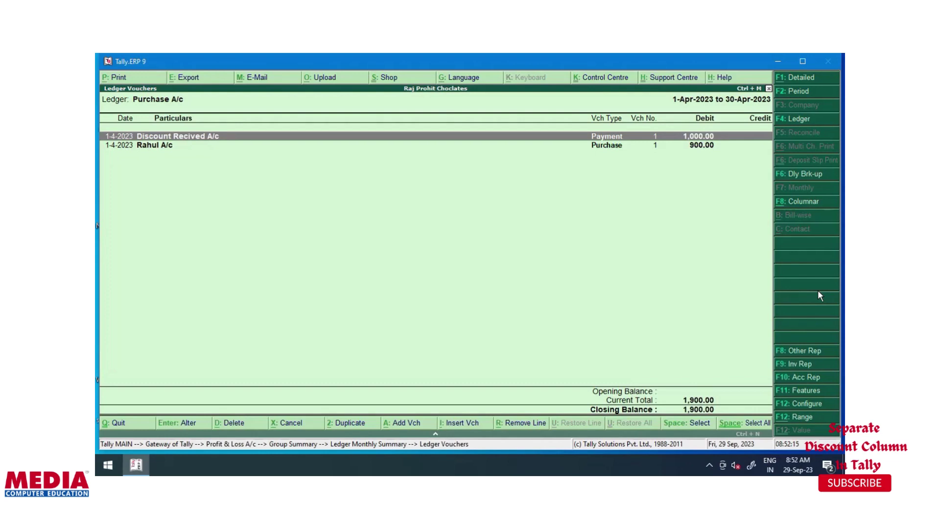
Inspect the payment and purchase vouchers behind Purchase A/c, and return to the Nett Profit line of the Profit & Loss A/c.
key("Return")
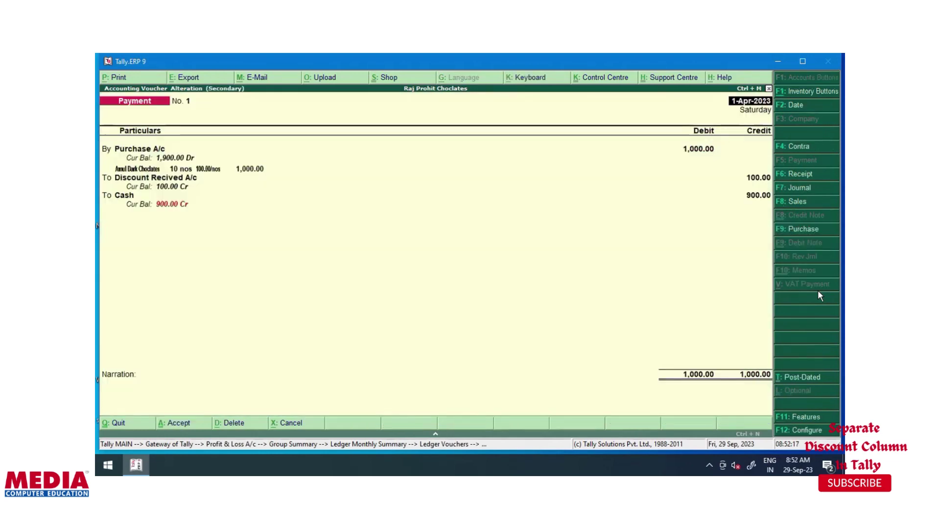
key("Escape")
key("Return")
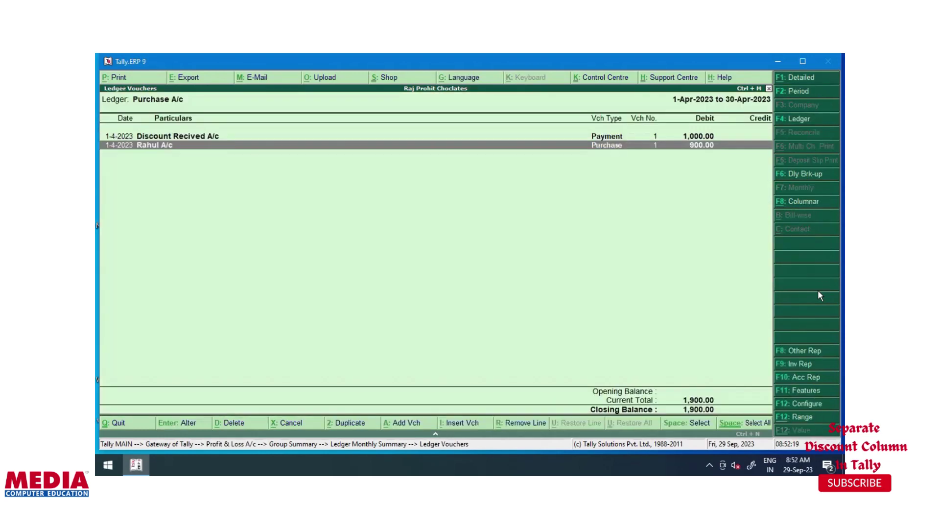
key("Return")
key("Escape")
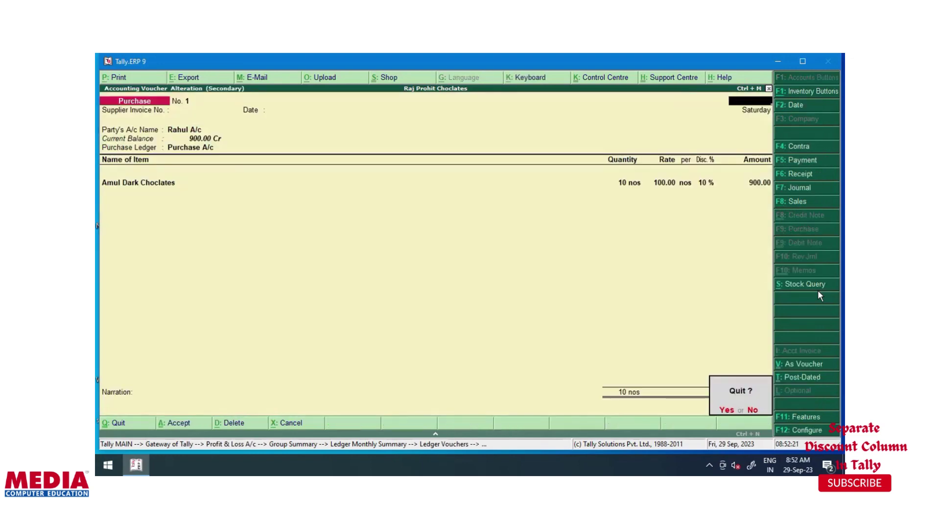
key("Return")
key("Escape")
key("Escape")
key("Escape")
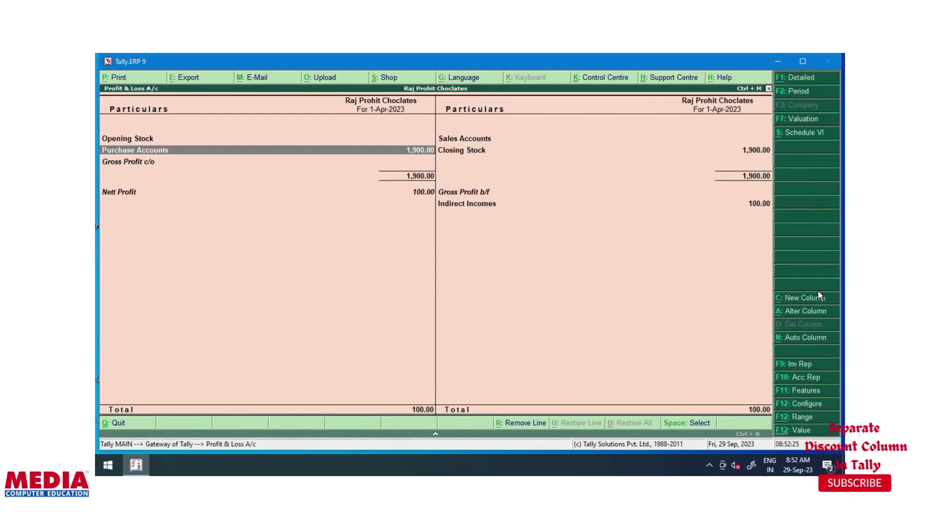
key("Down")
key("Down")
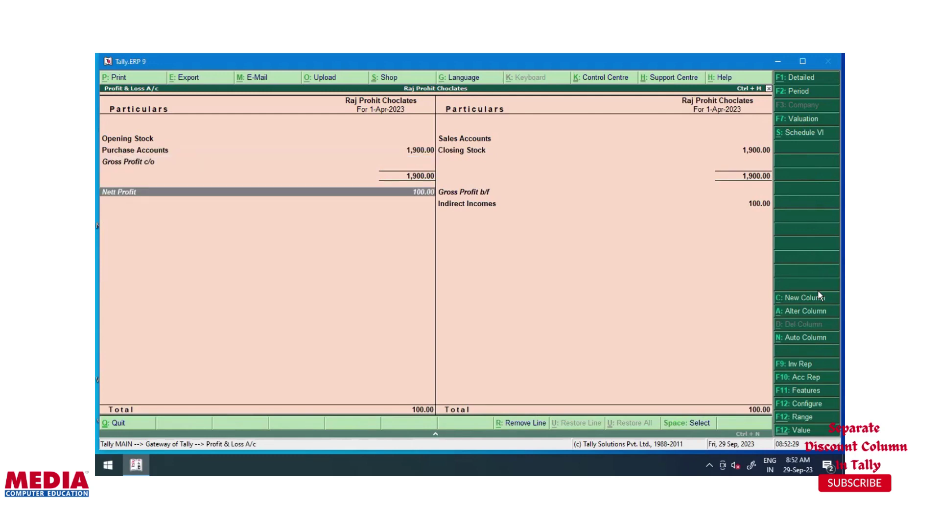
Delete the payment voucher that credits the discount to Discount Recived A/c.
key("Escape")
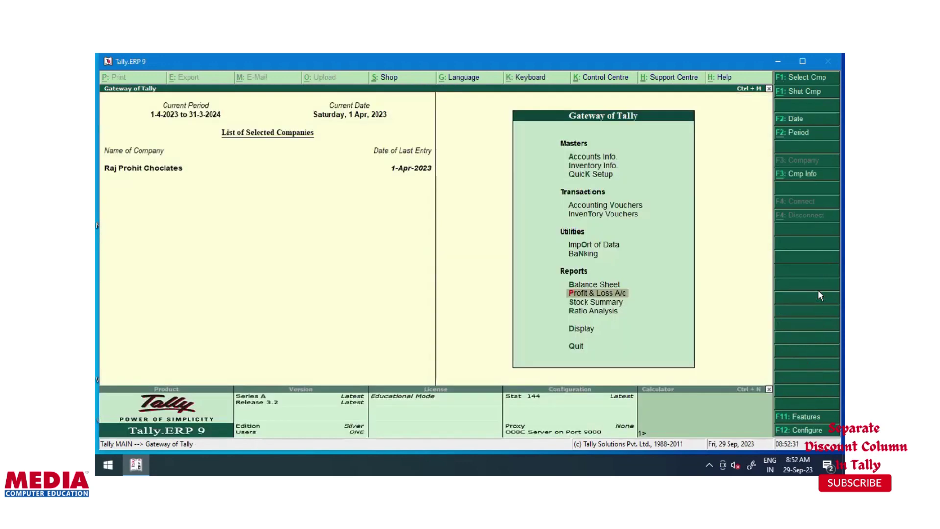
key("Up")
key("Up")
key("Up")
key("Up")
key("Return")
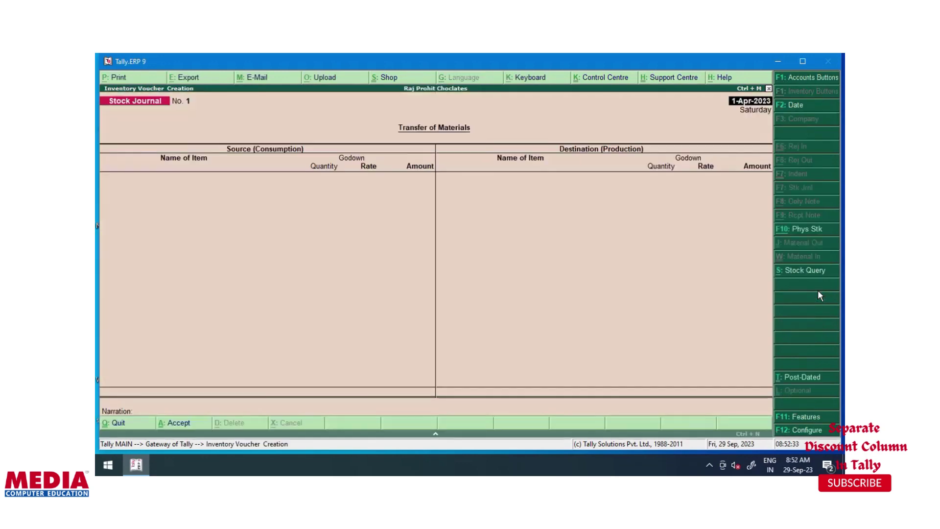
key("Page_Up")
key("Page_Up")
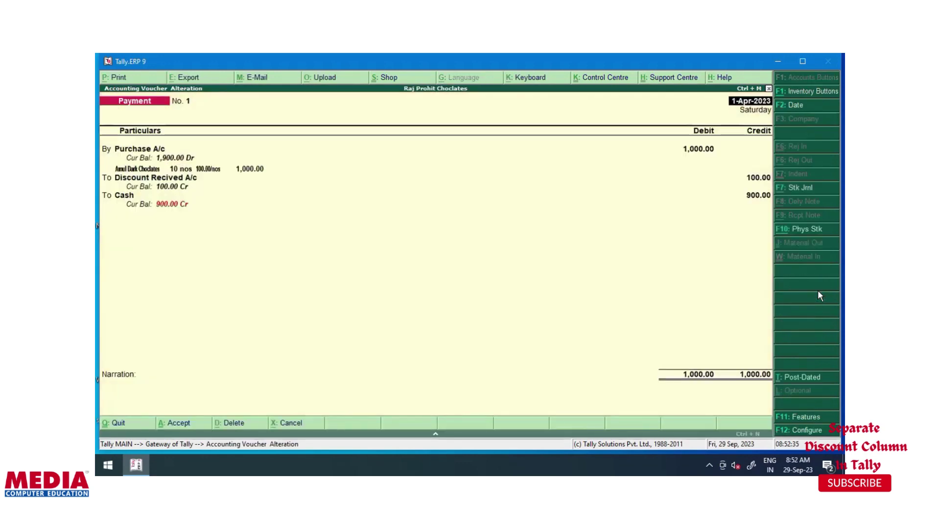
key("alt+d")
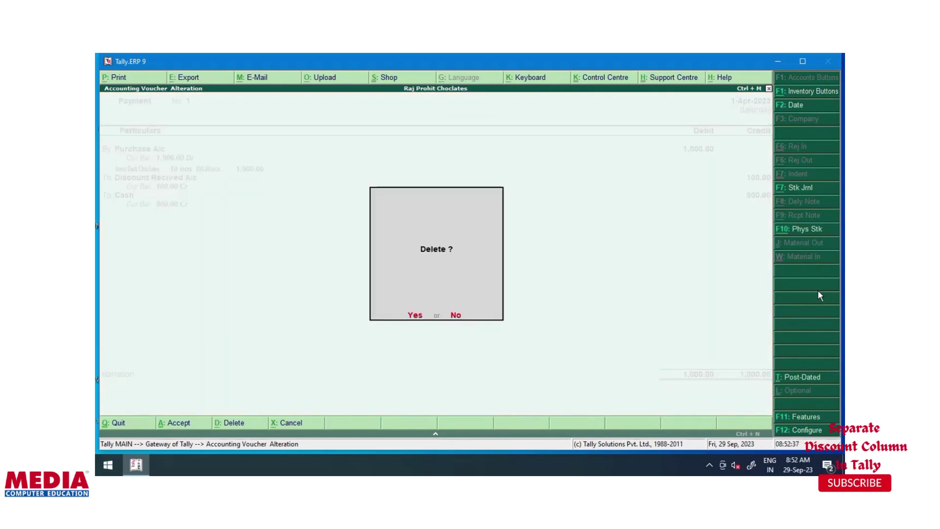
key("Return")
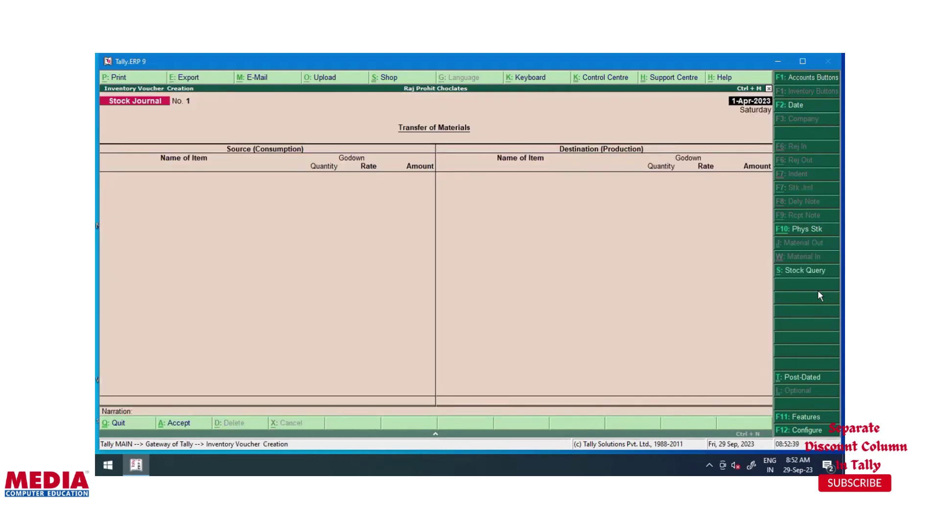
key("F9")
key("Return")
key("Return")
key("Return")
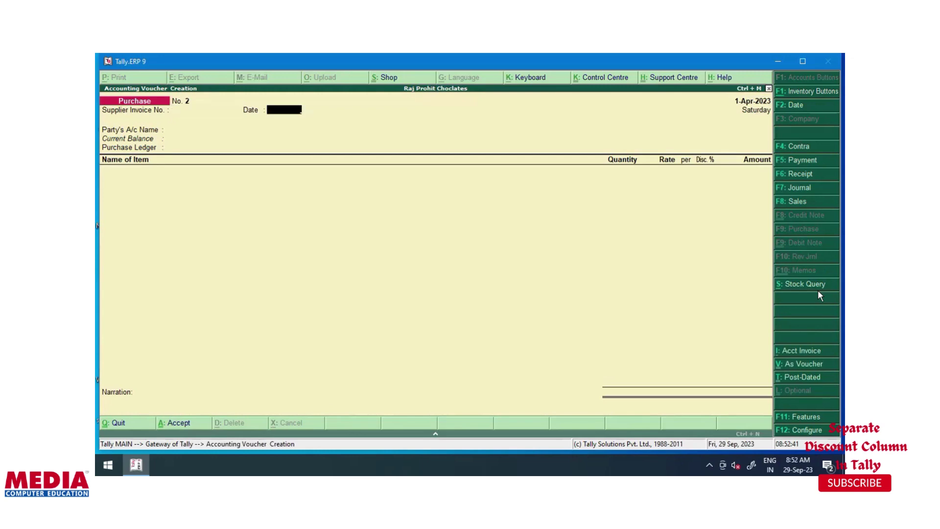
type("cash")
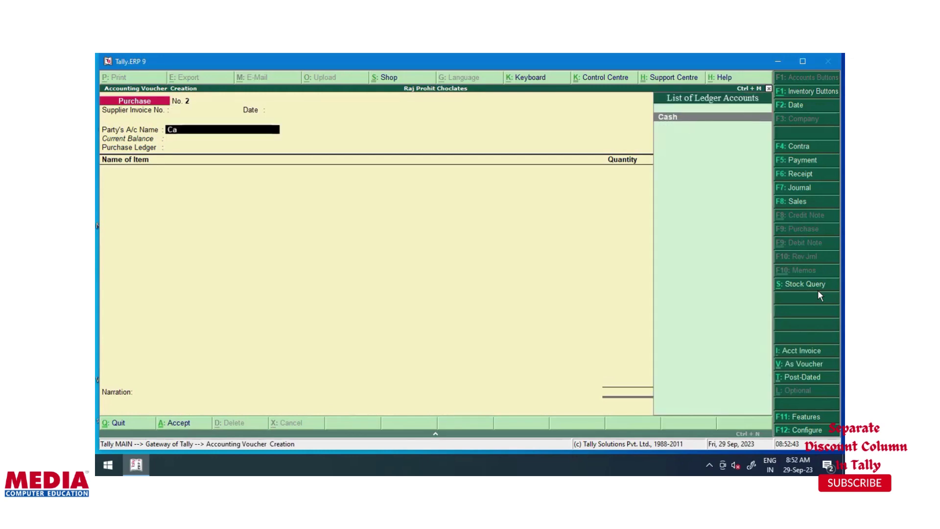
key("Return")
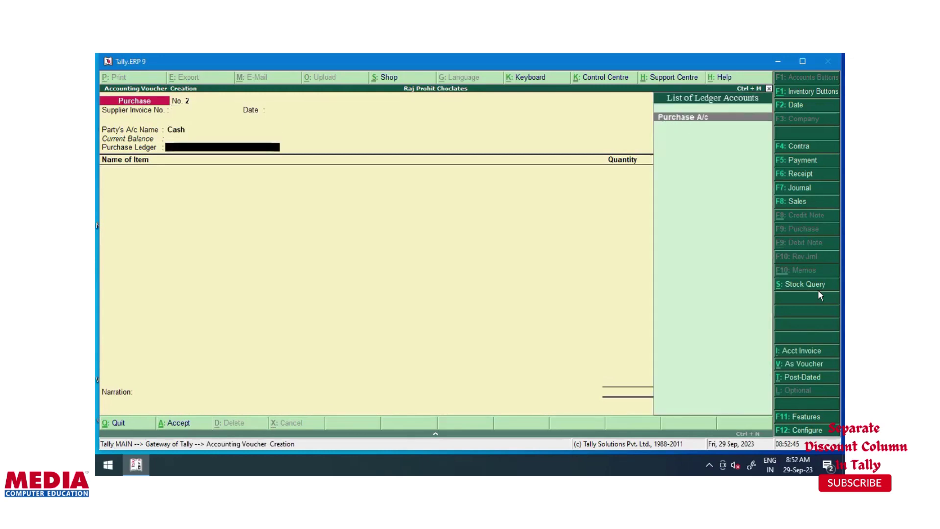
key("Escape")
Examine the Profit & Loss A/c with only the discount-column purchase voucher on record.
key("Down")
key("Down")
key("Down")
key("Down")
key("Down")
key("Down")
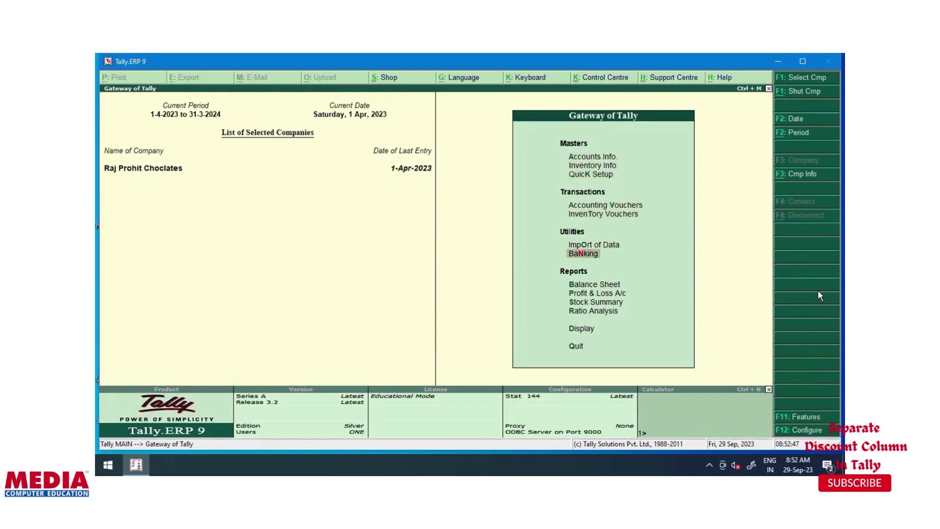
key("Down")
key("Down")
key("Return")
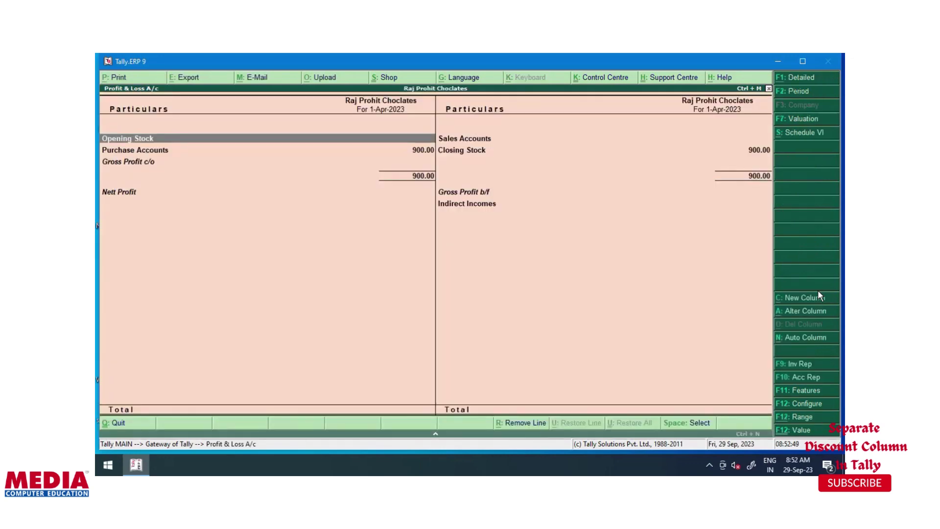
key("Escape")
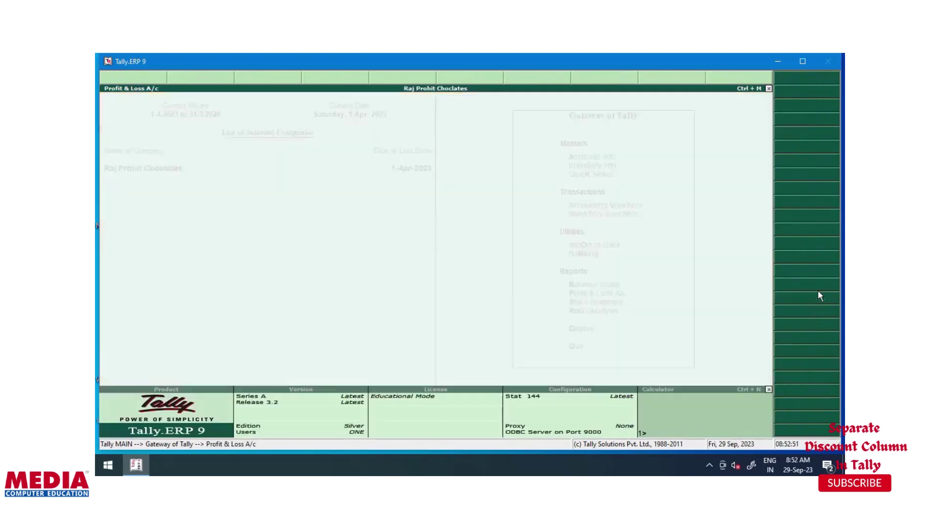
Delete the purchase voucher for Amul Dark Choclates that carries the 10 % discount column.
key("Up")
key("Up")
key("Up")
key("Up")
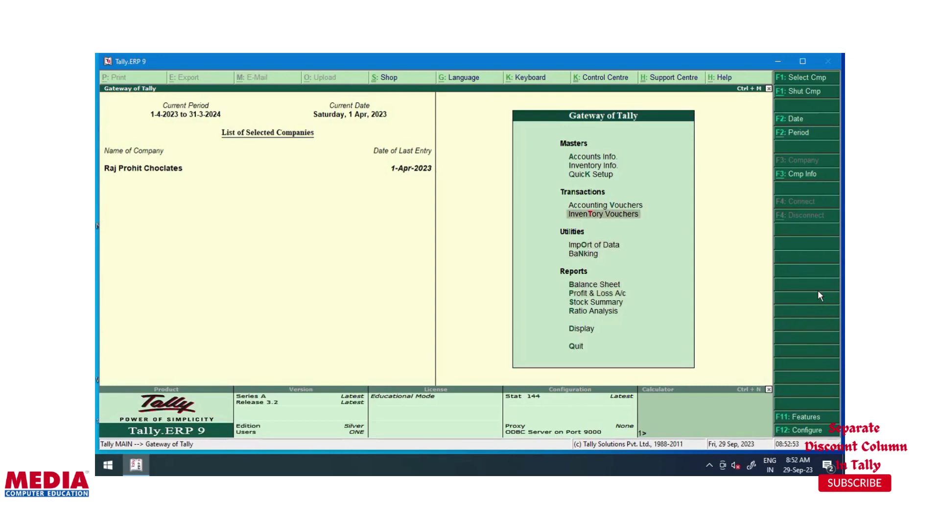
key("Return")
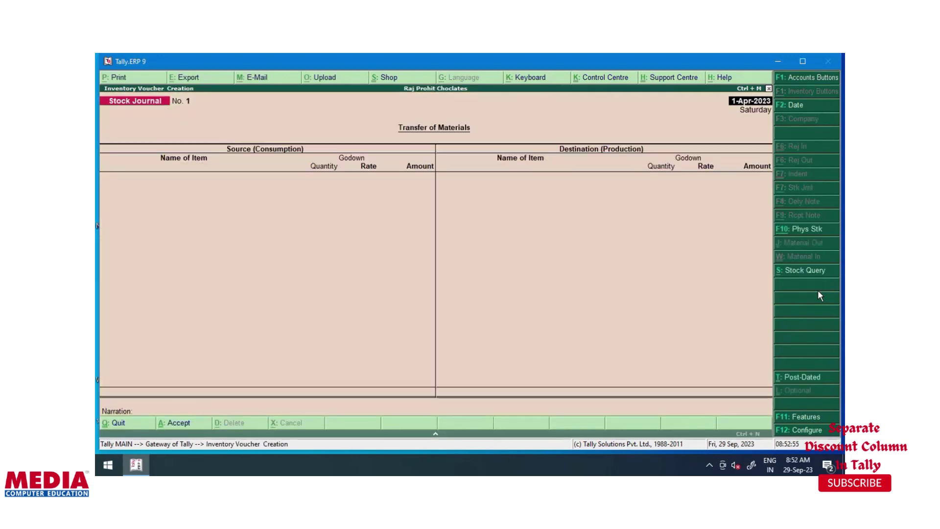
key("Page_Up")
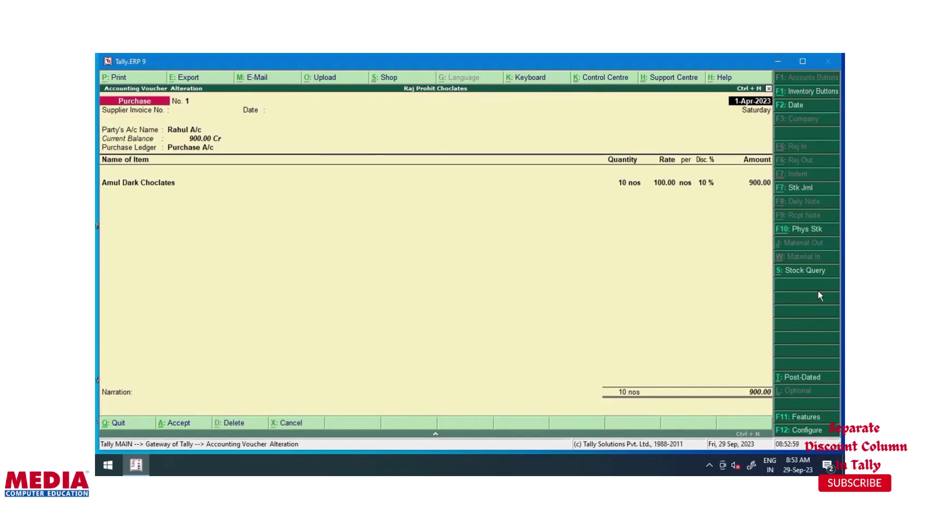
key("alt+d")
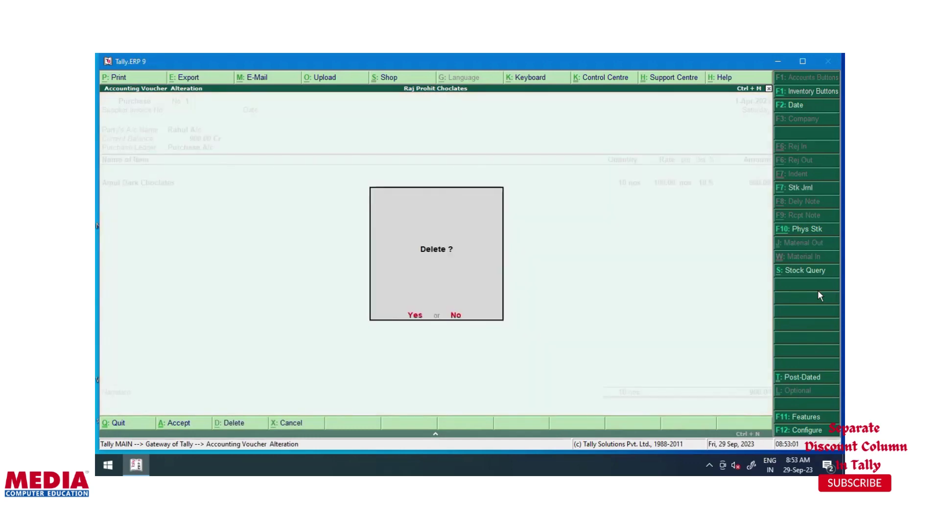
key("Return")
Start a payment voucher and choose Purchase A/c as the debit ledger.
key("F5")
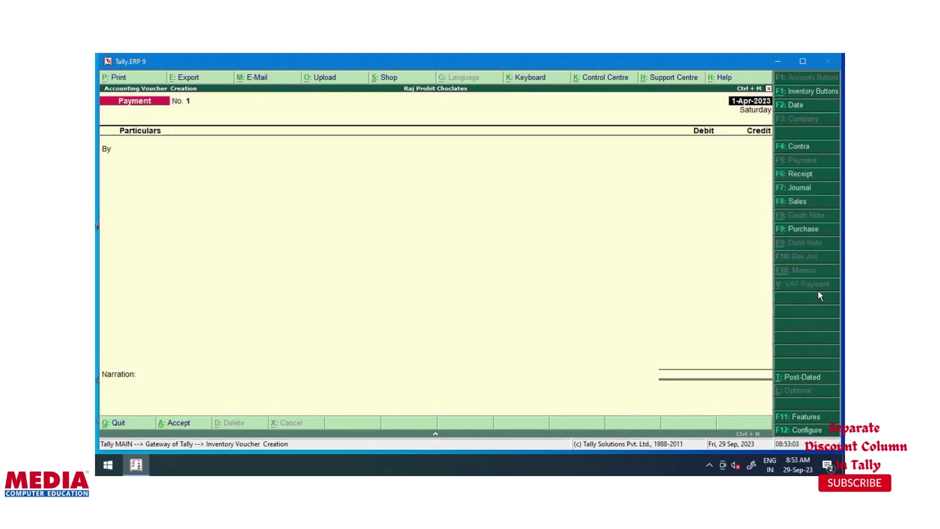
type("c")
key("Return")
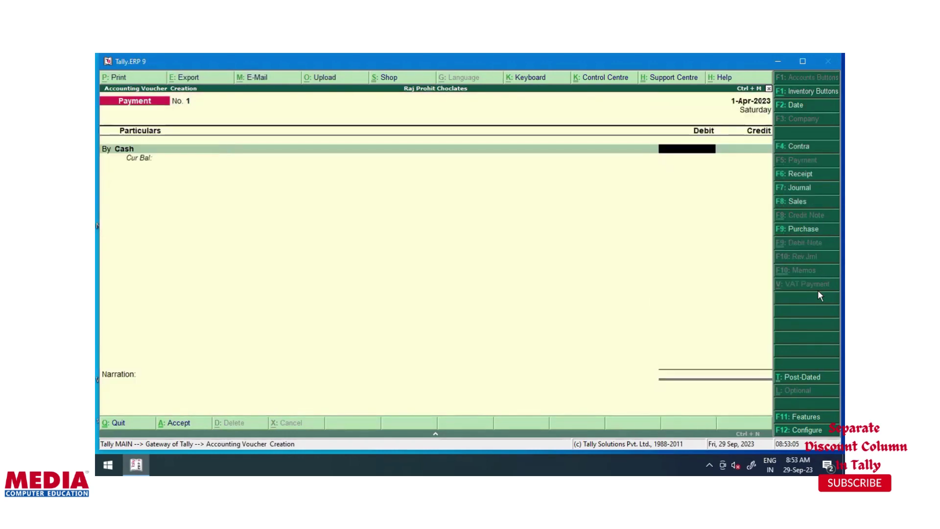
key("BackSpace")
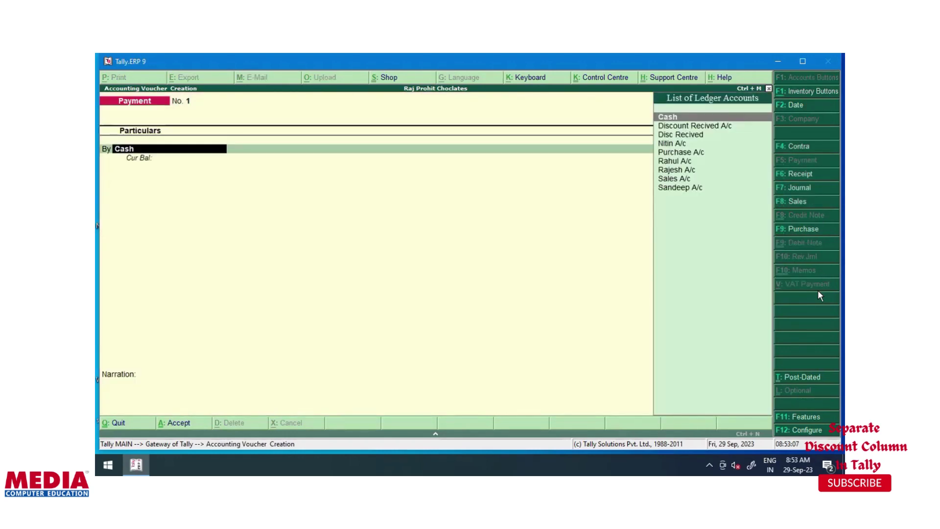
key("Down")
key("Down")
key("Down")
key("Down")
key("Down")
key("Down")
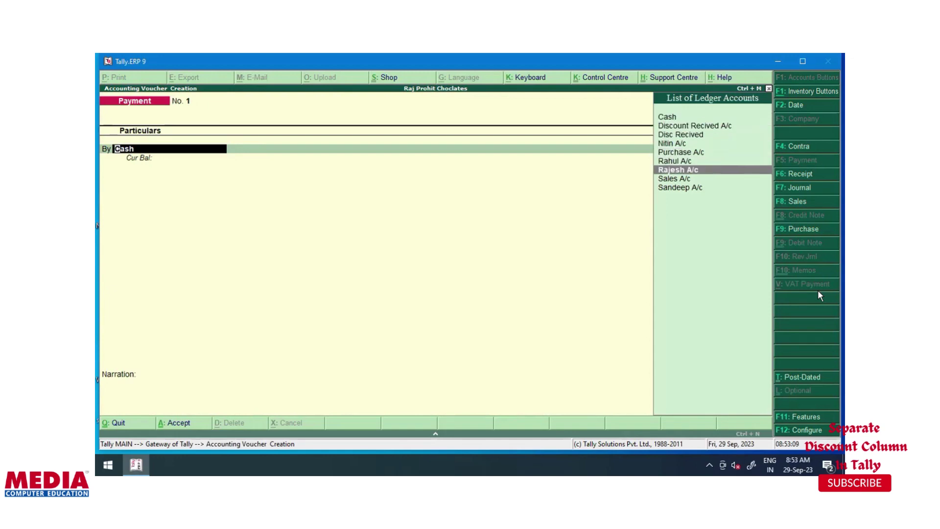
key("Up")
key("Up")
key("Return")
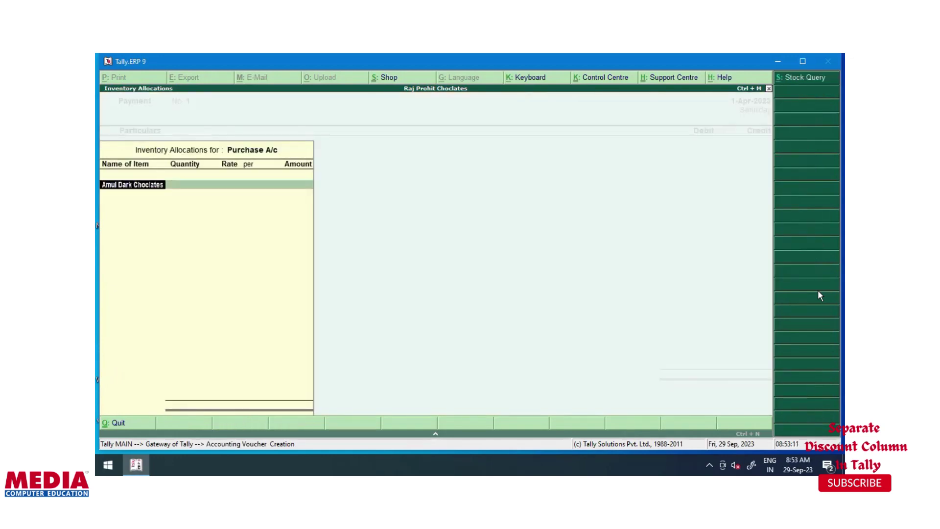
Allocate 10 nos of Amul Dark Choclates at a rate of 100 to Choclats Godwan under Purchase A/c.
key("Return")
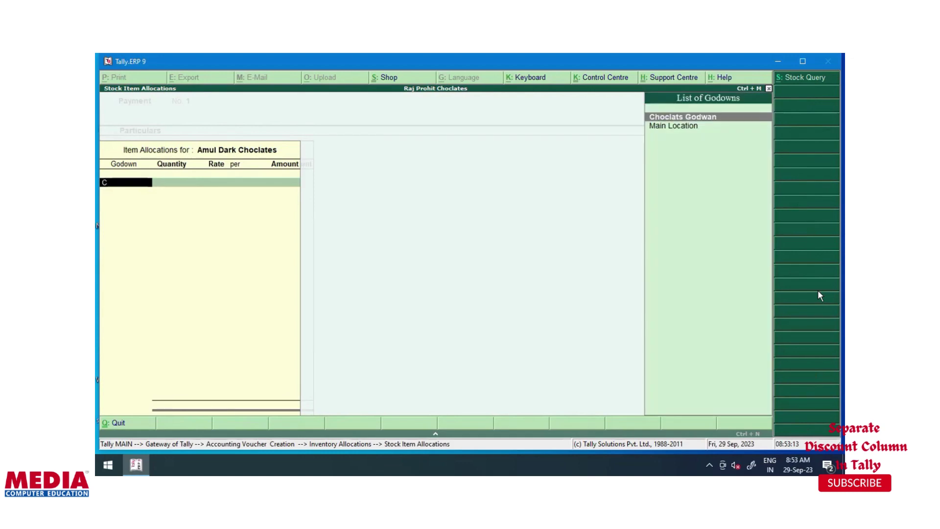
key("Return")
type("10")
key("Return")
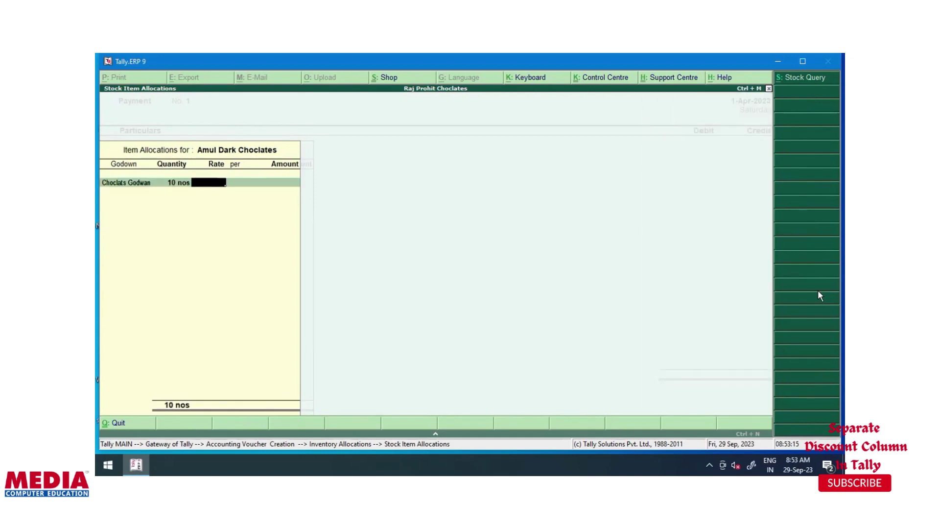
type("100")
key("Return")
key("Return")
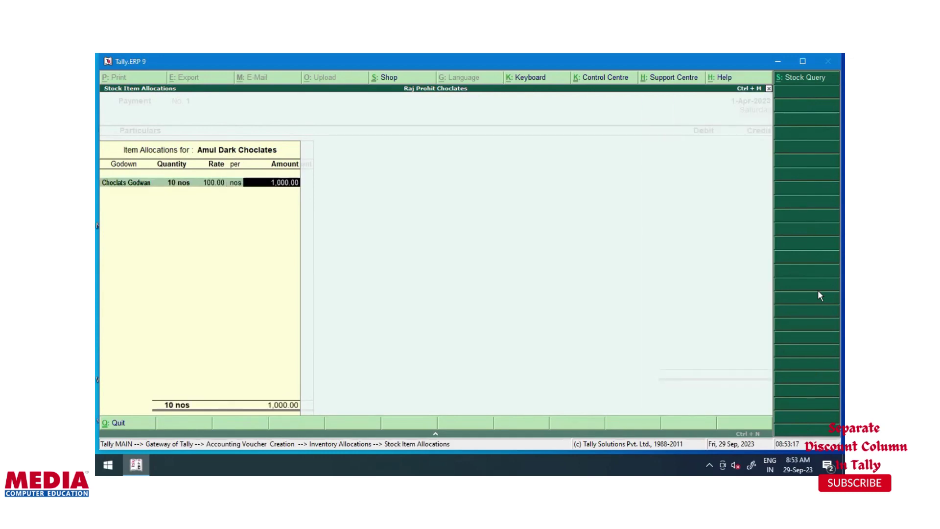
key("Return")
key("Return")
key("Return")
Credit 100 to Discount Recived A/c and the remaining 900 to Cash, and save the payment voucher.
key("Return")
key("Return")
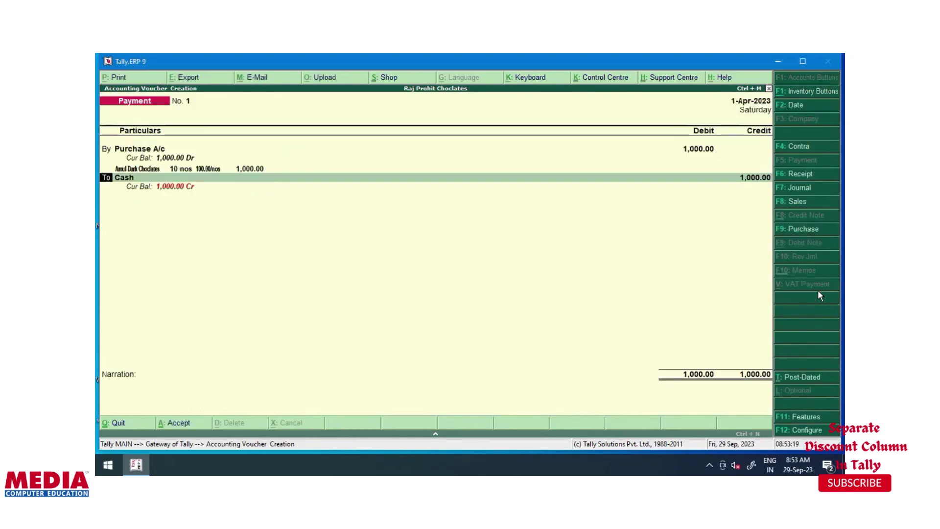
key("Return")
type("Di")
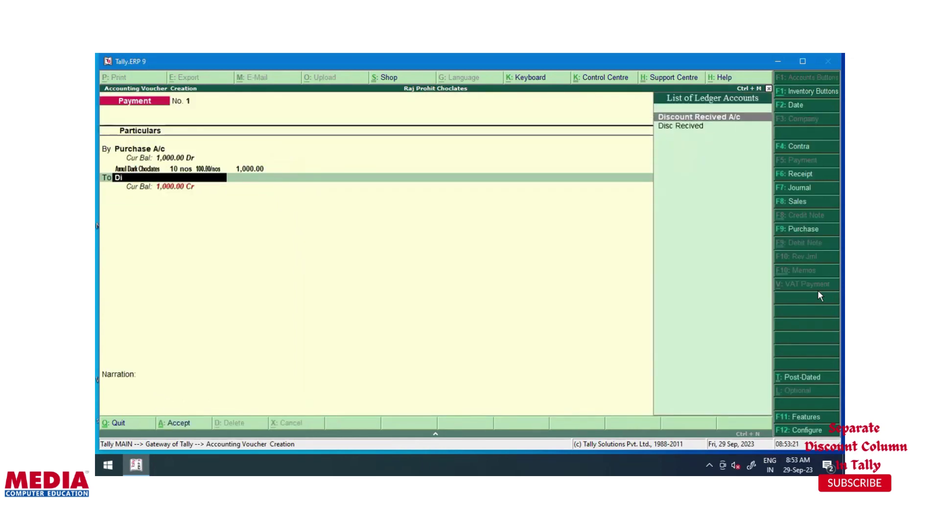
key("Return")
type("100")
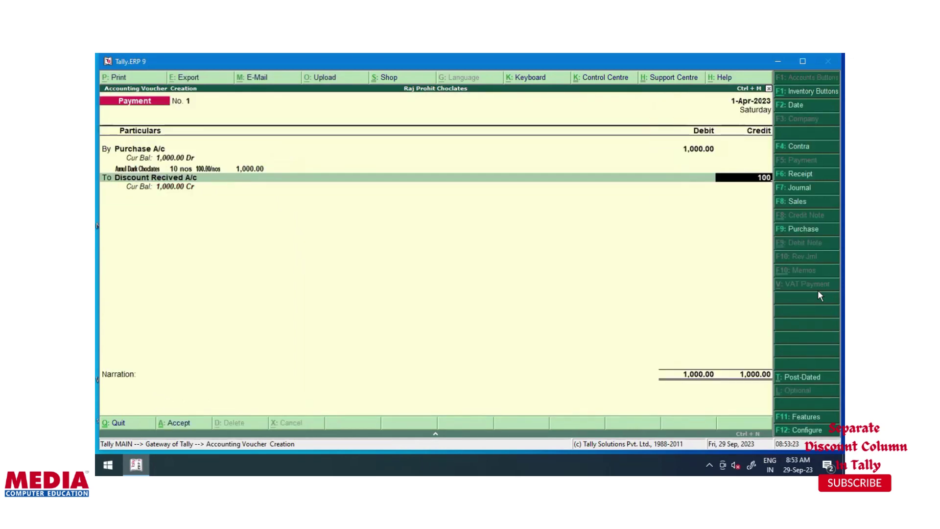
key("Return")
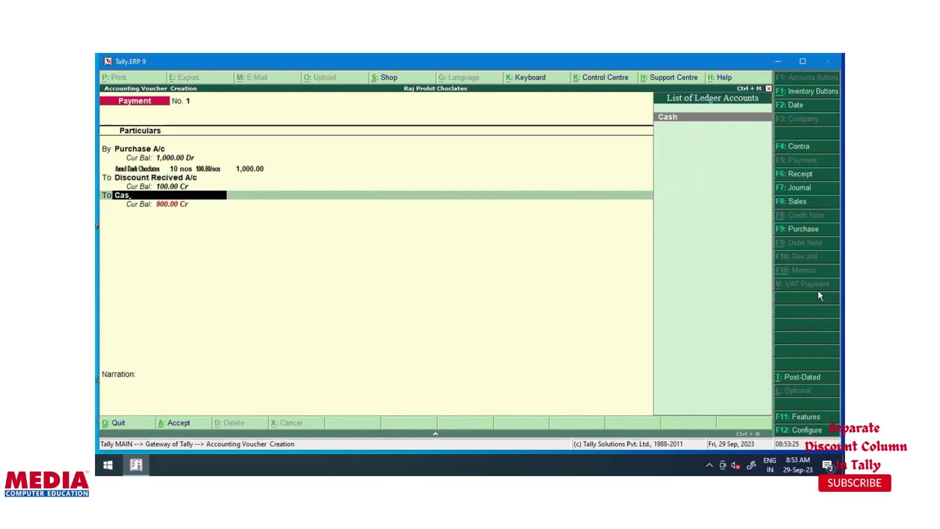
key("Return")
key("Return")
key("alt+F7")
key("Escape")
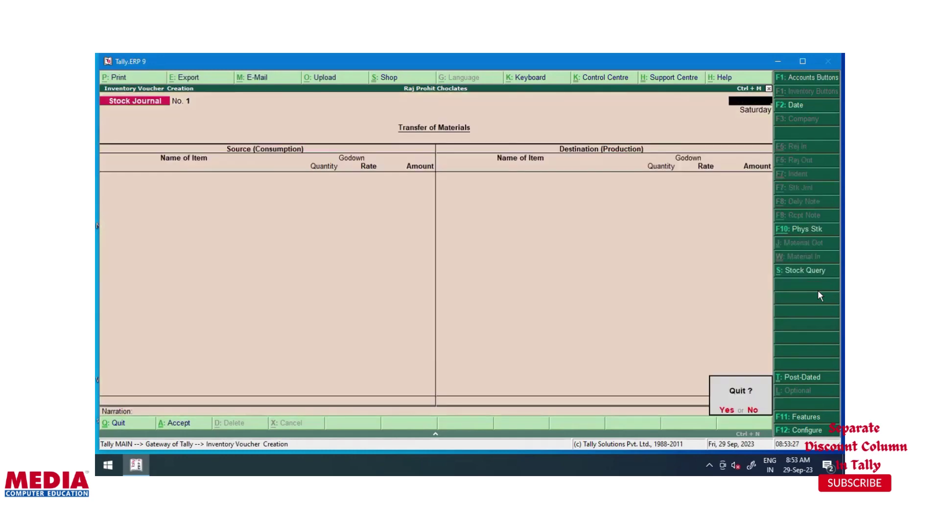
key("Return")
Examine the purchase, indirect income and net profit lines of the Profit & Loss A/c with only the payment voucher on record.
key("Down")
key("Down")
key("Down")
key("Down")
key("Down")
key("Down")
key("Down")
key("Down")
key("Down")
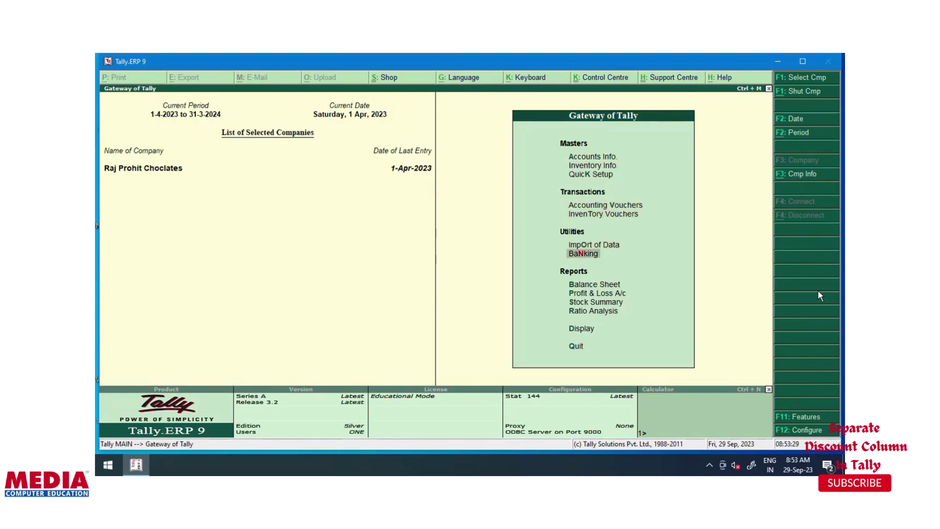
key("Up")
key("Return")
key("Down")
key("Down")
key("Down")
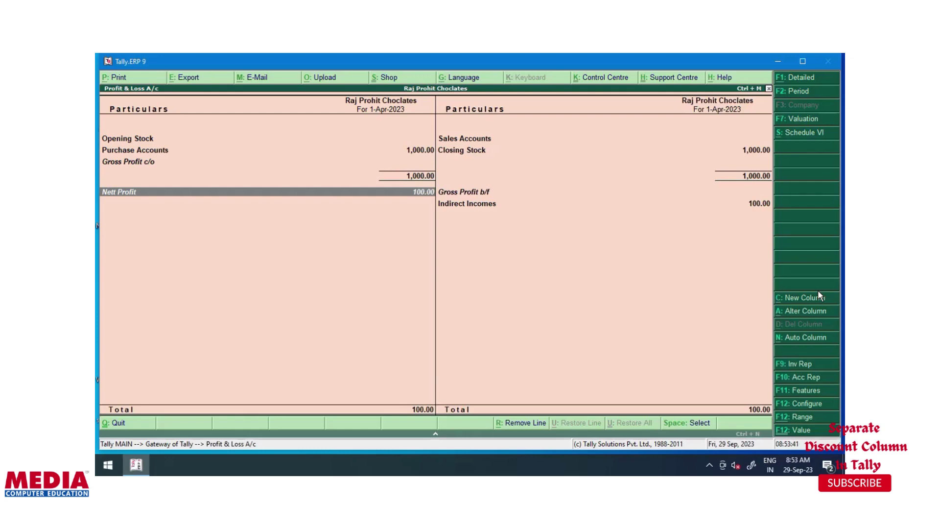
key("Escape")
Delete the payment voucher with the separate Discount Recived A/c line and start a new purchase voucher.
key("Up")
key("Up")
key("Up")
key("Up")
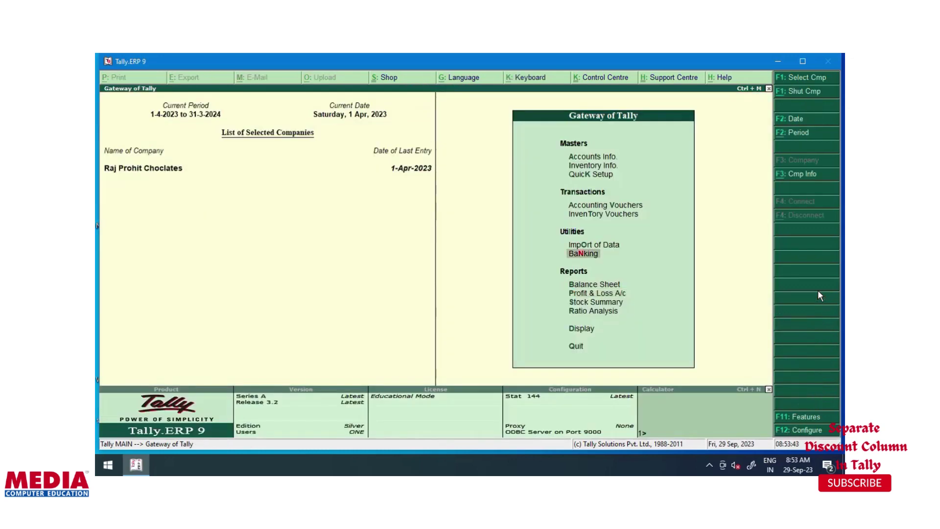
key("Return")
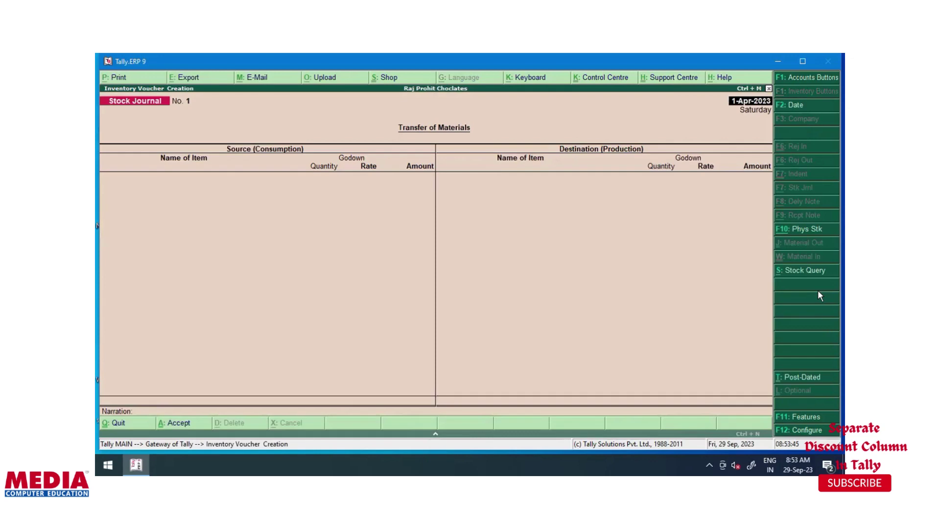
key("Page_Up")
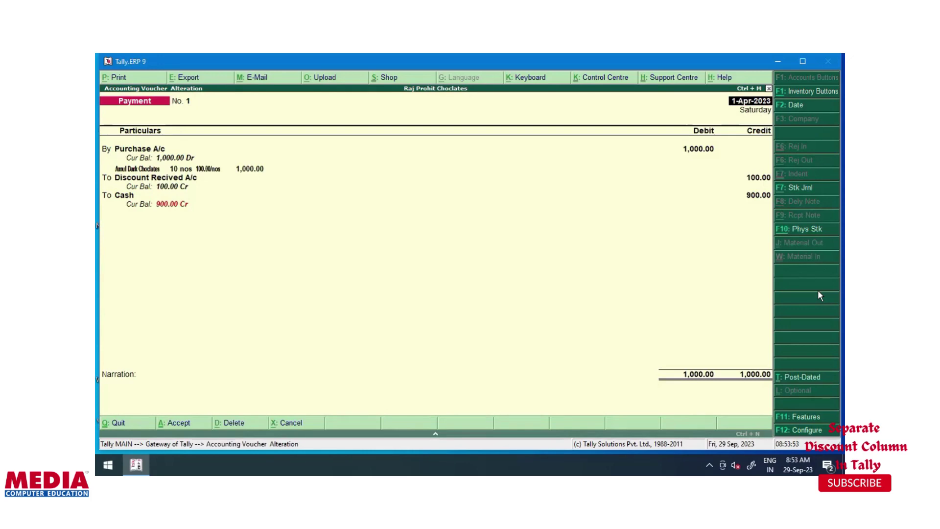
key("alt+d")
key("y")
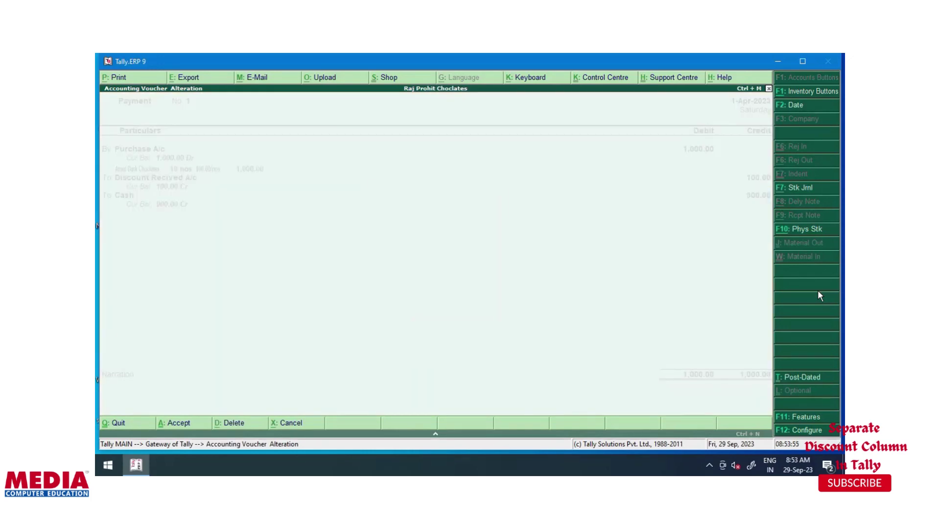
key("Return")
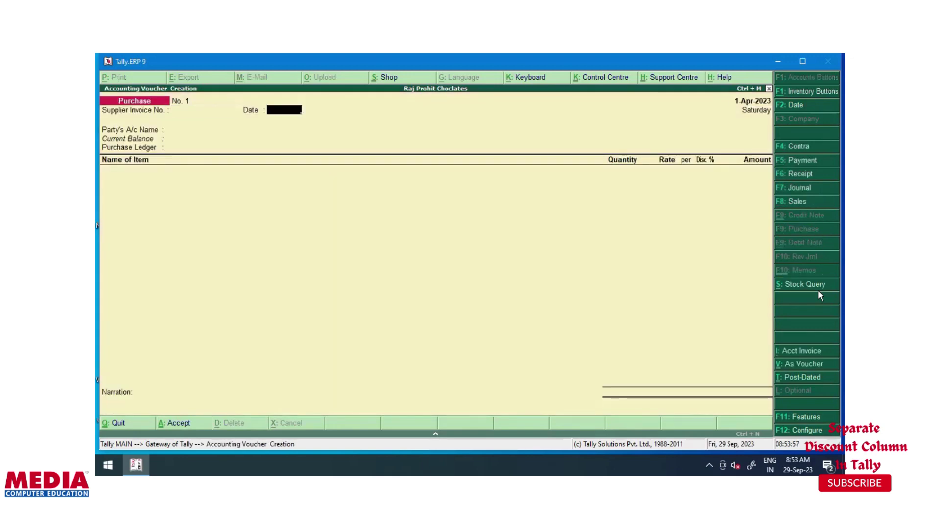
Set Cash as the party and Purchase A/c as the purchase ledger of the voucher.
key("Return")
key("Return")
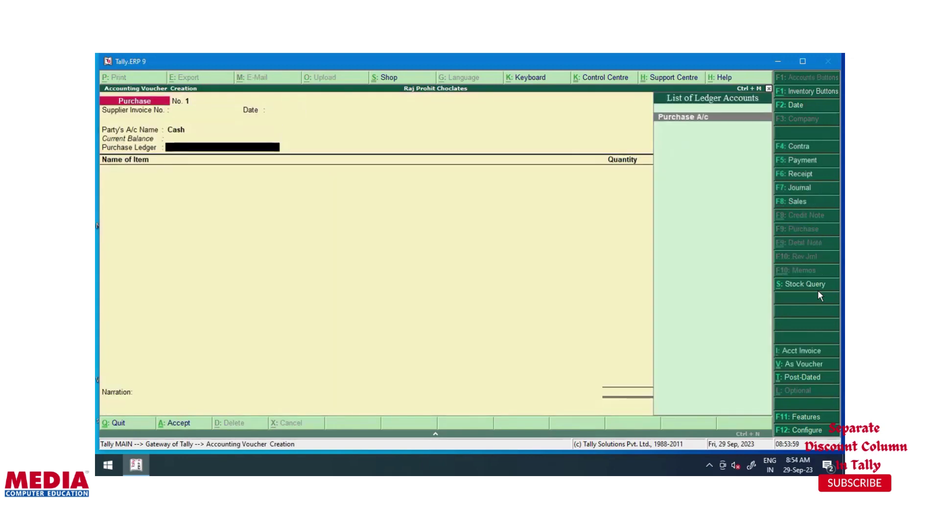
key("Return")
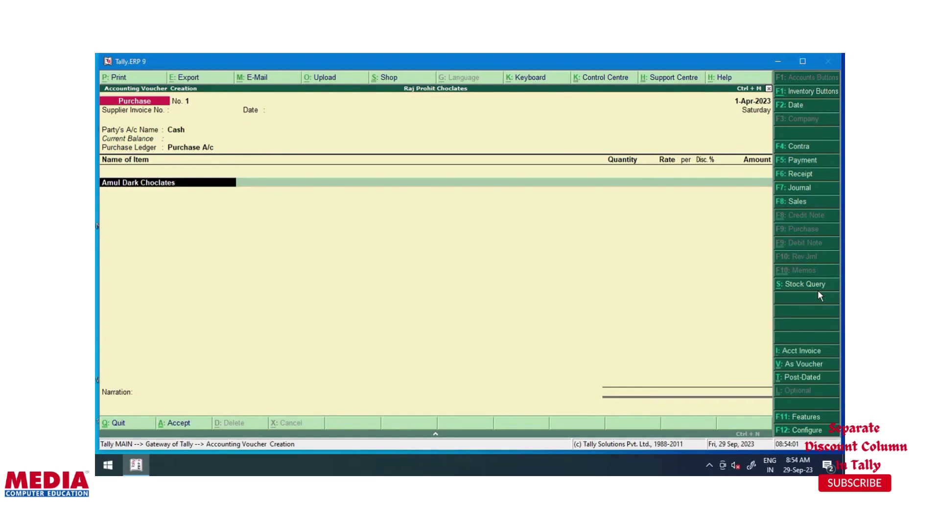
Allocate 10 nos of Amul Dark Choclates to Choclats Godwan at a rate of 100 with a 10% discount.
key("Return")
key("Return")
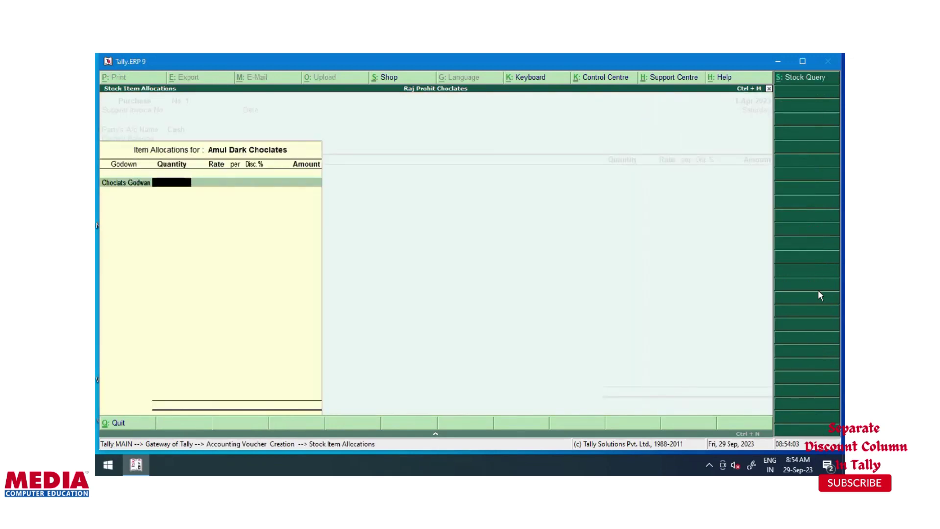
type("10")
key("Return")
type("1")
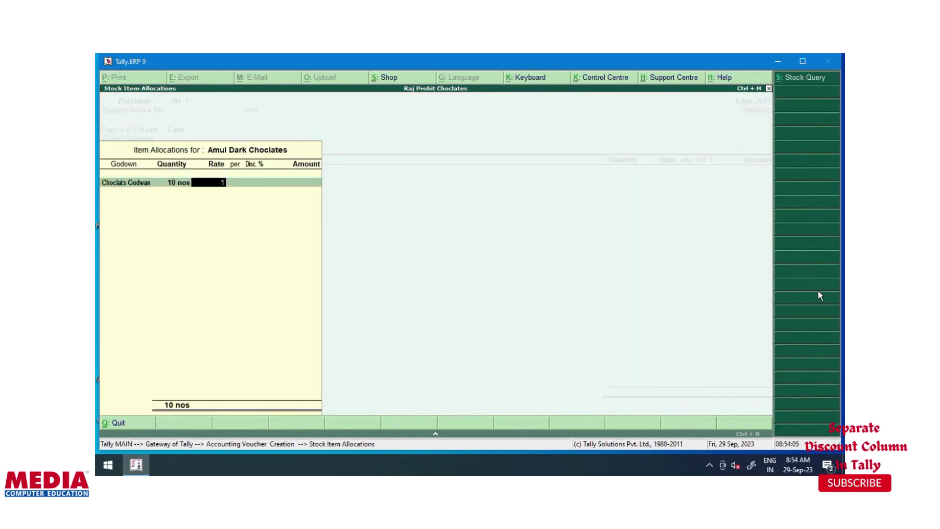
type("00")
key("Return")
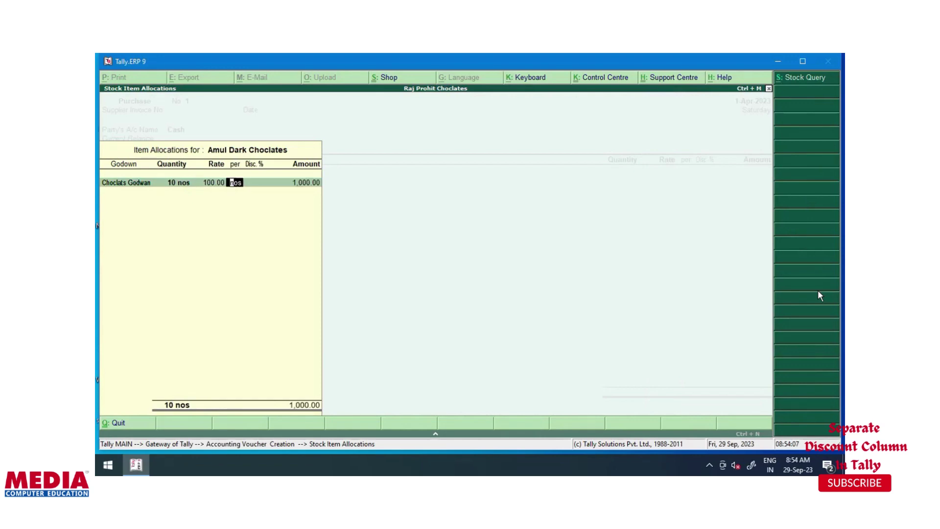
key("Return")
type("10")
key("Return")
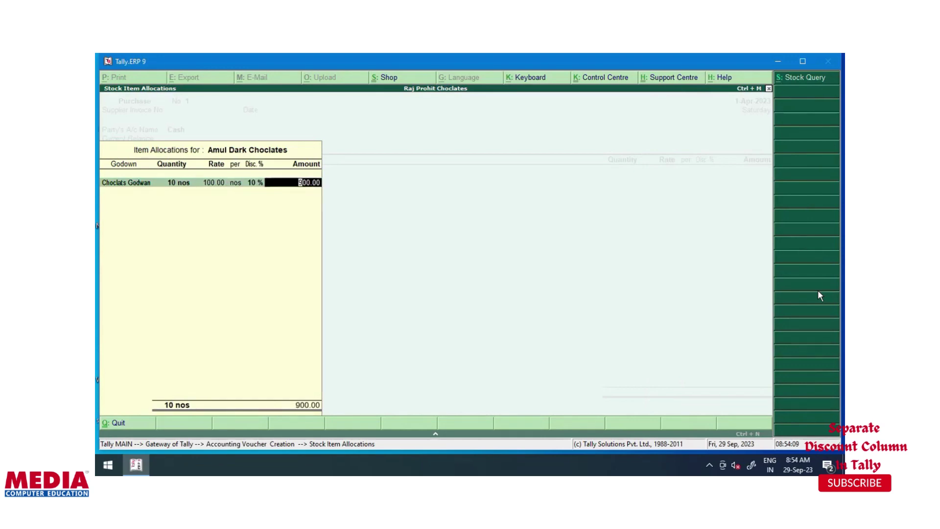
Accept the item allocation without further items or narration and save the purchase voucher.
key("Return")
key("Return")
key("Return")
key("Return")
key("Return")
key("Return")
key("Return")
key("Return")
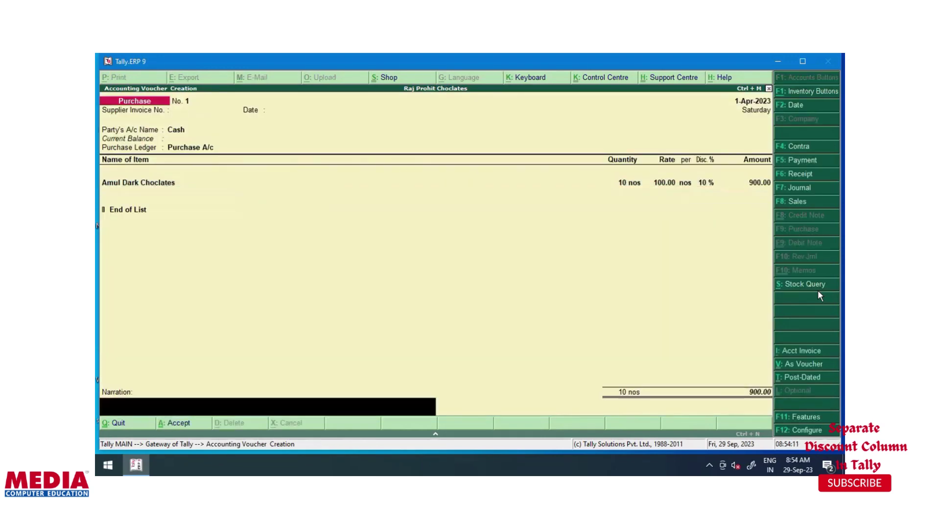
Examine the purchase, indirect income and net profit lines of the Profit & Loss A/c with only the discounted purchase voucher on record.
key("Escape")
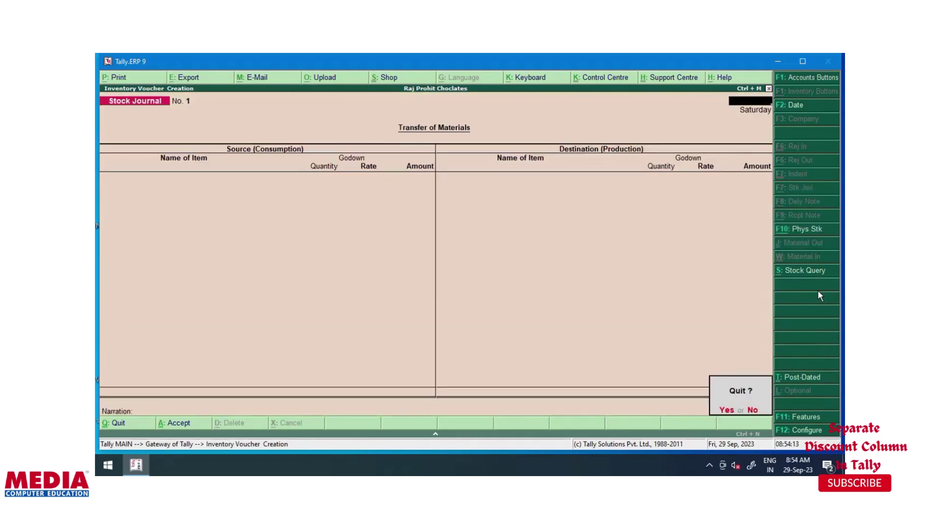
key("y")
key("Down")
key("Down")
key("Down")
key("Down")
key("Down")
key("Down")
key("Down")
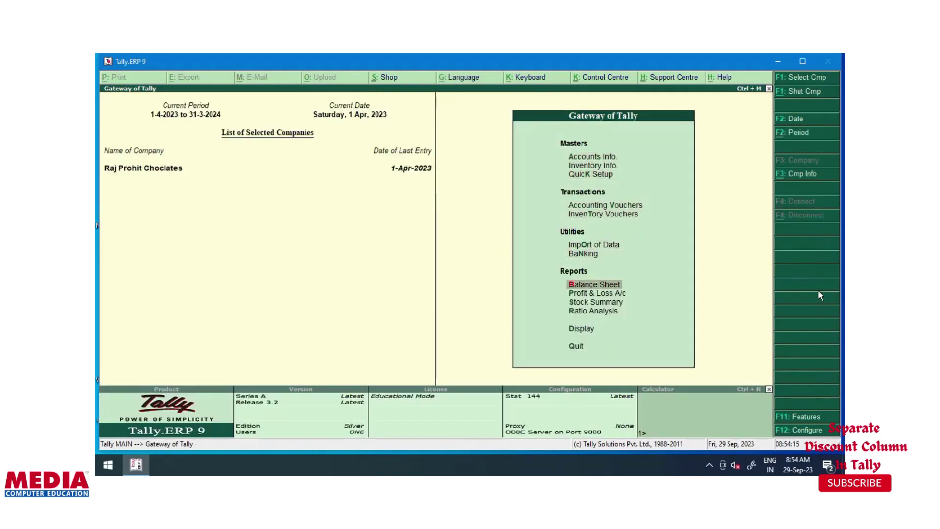
key("Return")
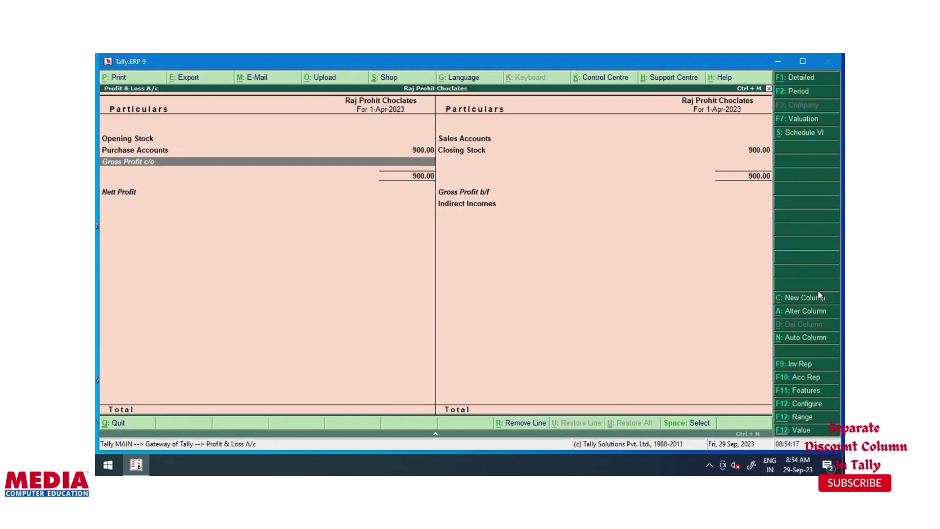
key("Down")
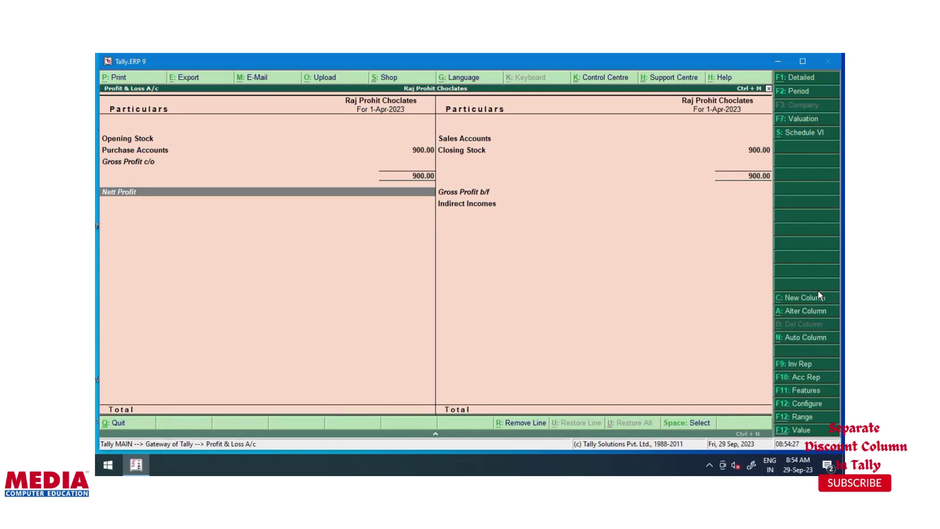
key("Escape")
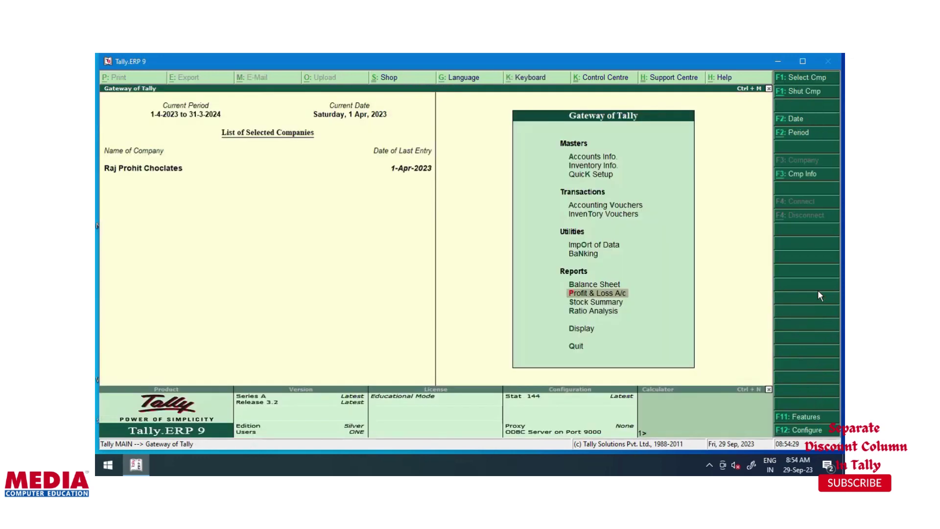
View the Balance Sheet and return to the Gateway of Tally.
key("Up")
key("Return")
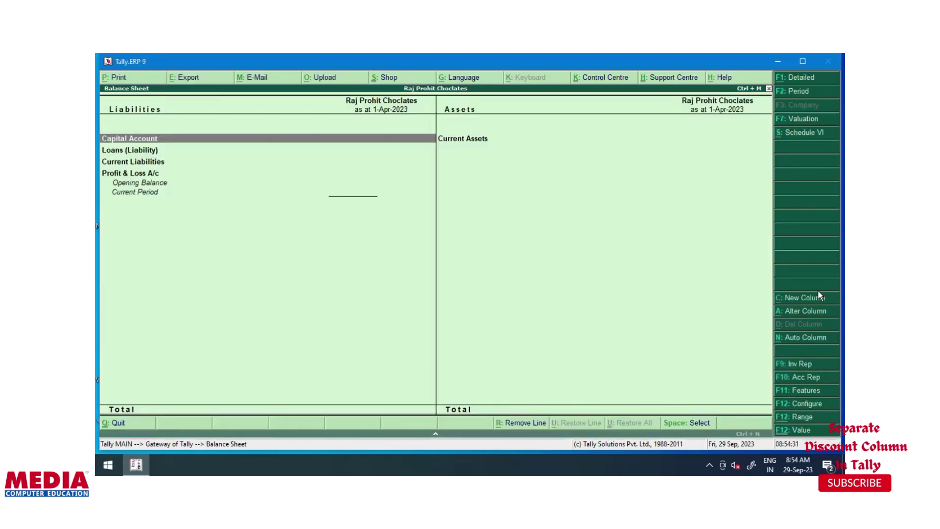
key("Escape")
Examine the purchase rate, discount and item cost in the Stock Query of Amul Dark Choclates, and return to the Gateway of Tally.
key("Down")
key("Down")
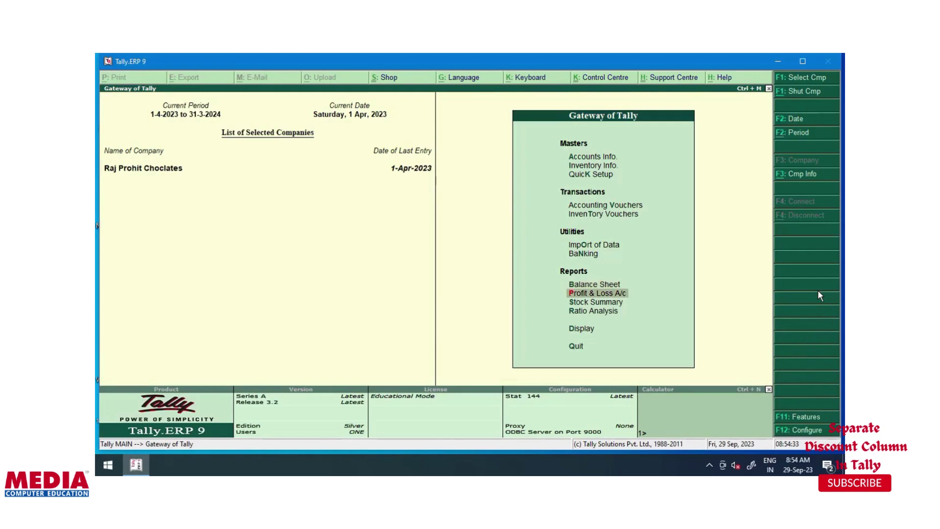
key("Down")
key("Down")
key("Return")
key("Down")
key("Down")
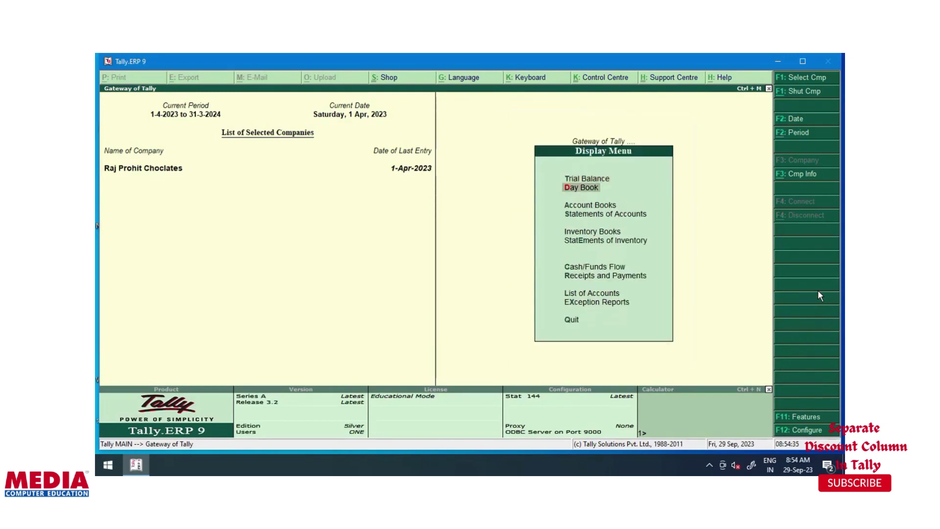
key("Down")
key("Down")
key("Down")
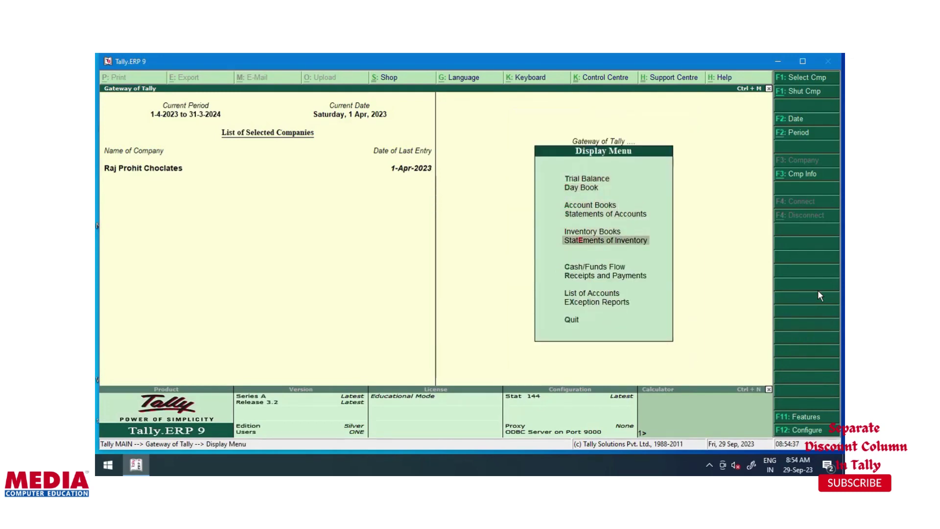
key("Return")
key("Down")
key("Down")
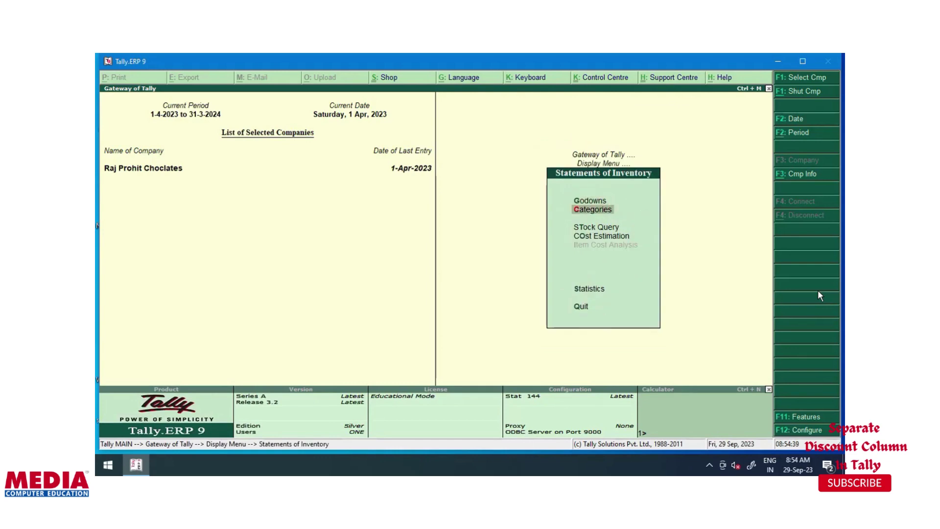
key("Return")
key("Return")
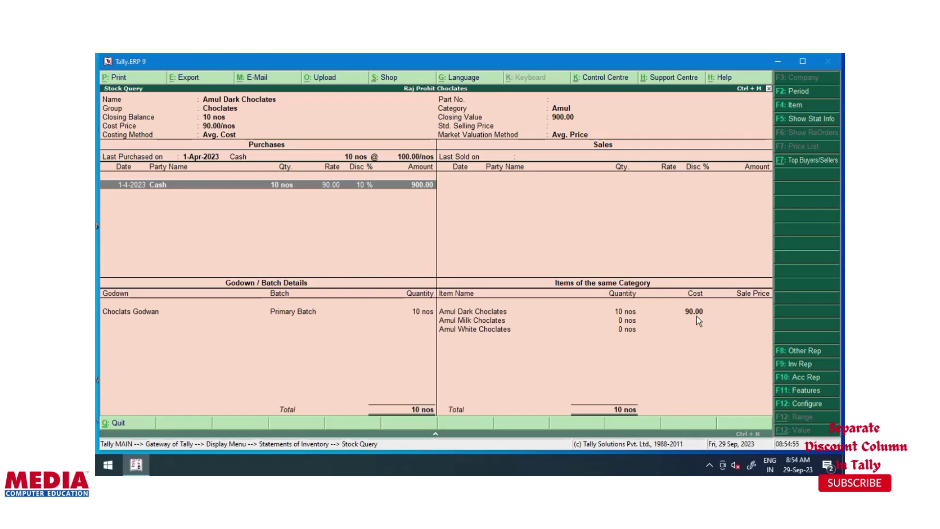
key("Escape")
key("Escape")
key("Escape")
key("Escape")
key("Escape")
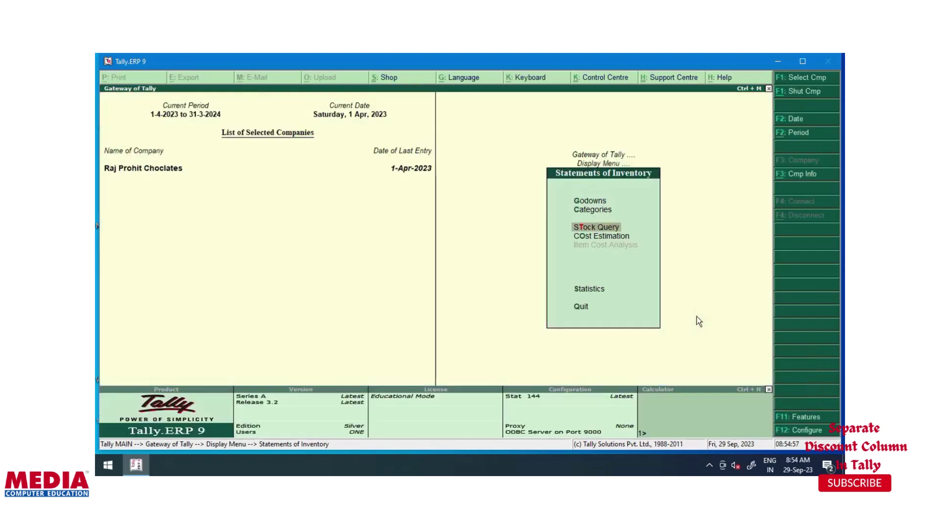
key("n")
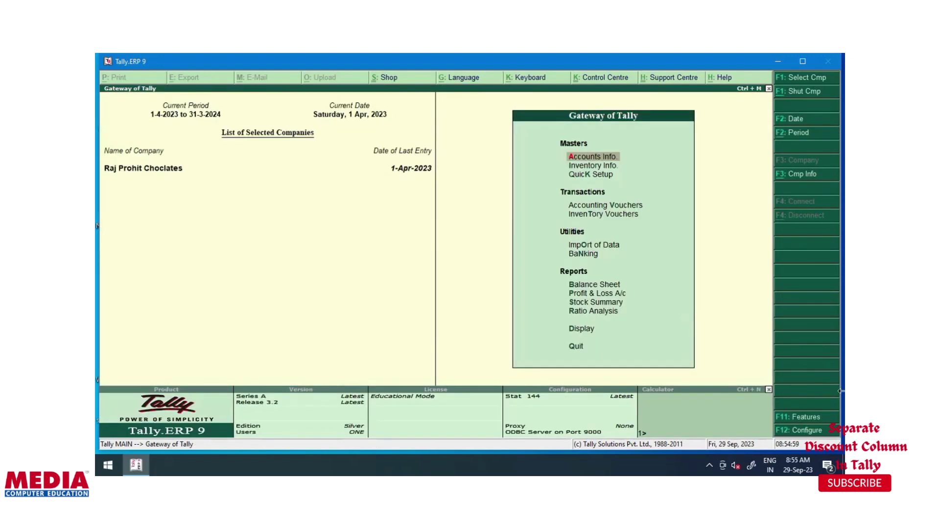
Delete the purchase voucher that records the discount in the Disc % column.
key("Down")
key("Down")
key("Down")
key("Down")
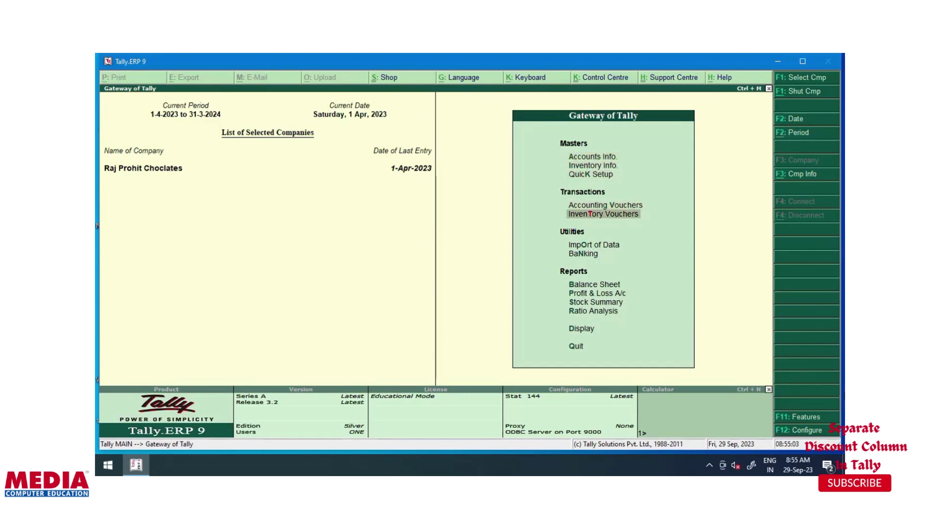
key("Return")
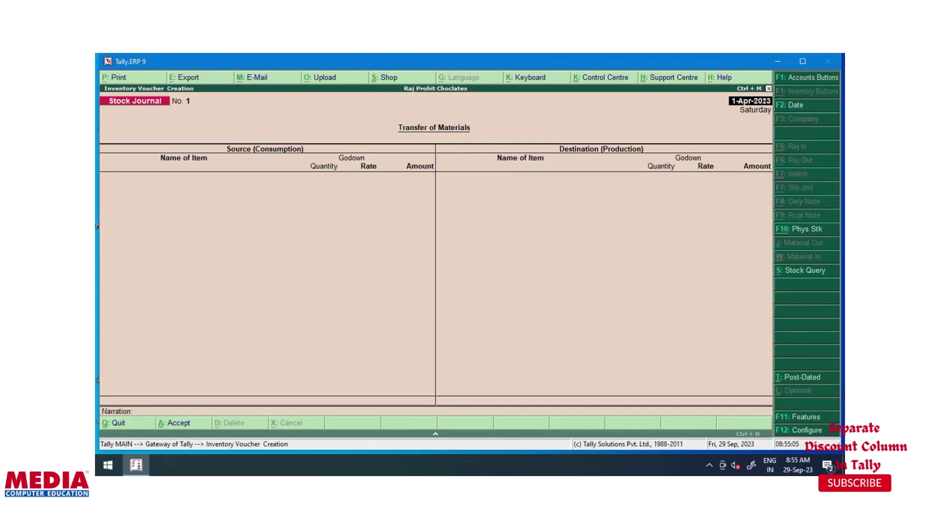
key("Page_Up")
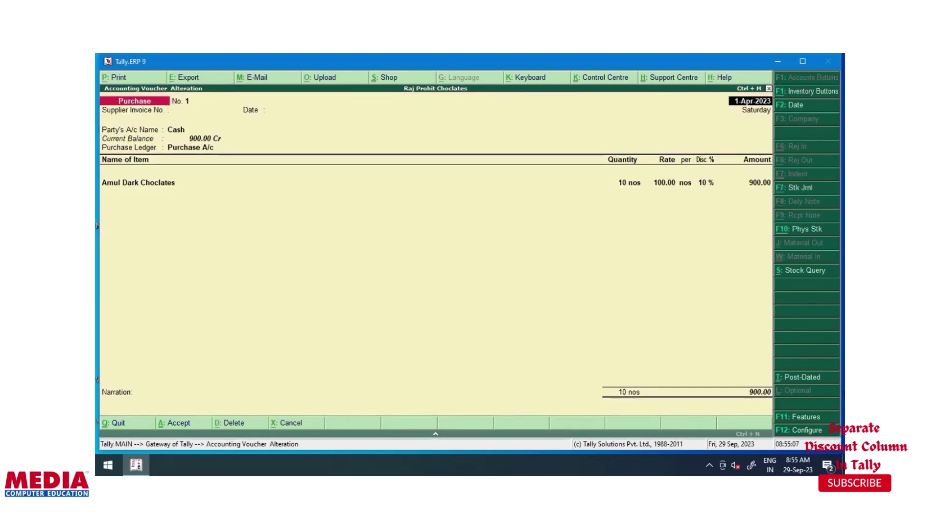
key("alt+d")
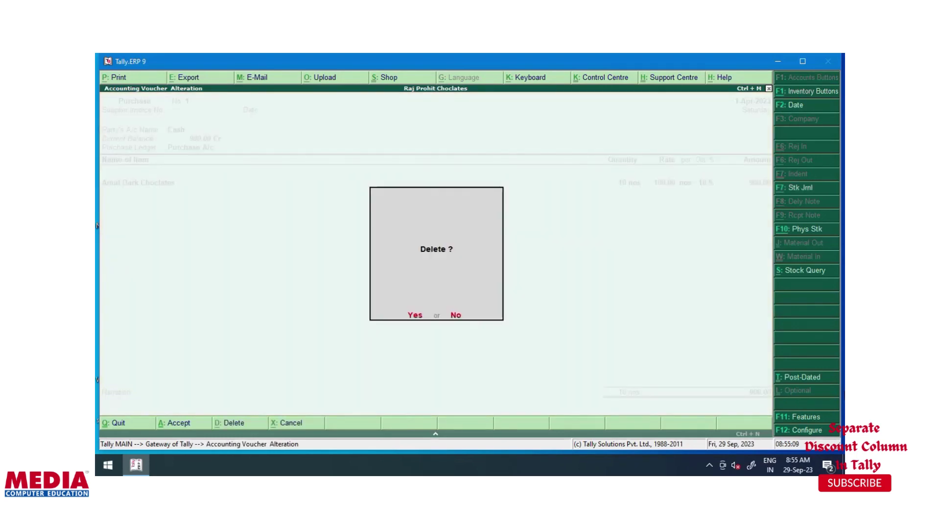
key("y")
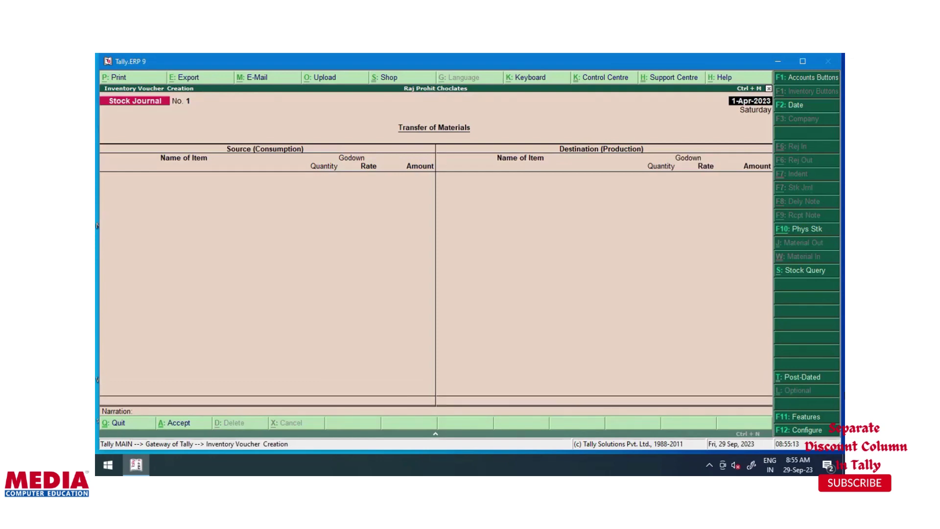
Start a payment voucher debiting Purchase A/c and allocate 10 nos of Amul Dark Choclates at 100 to Choclats Godwan.
key("F5")
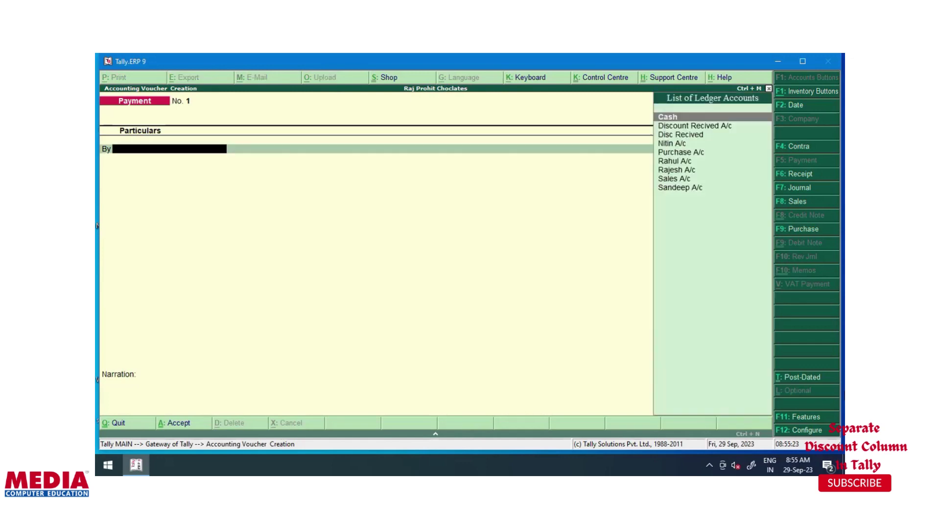
type("pu")
key("Return")
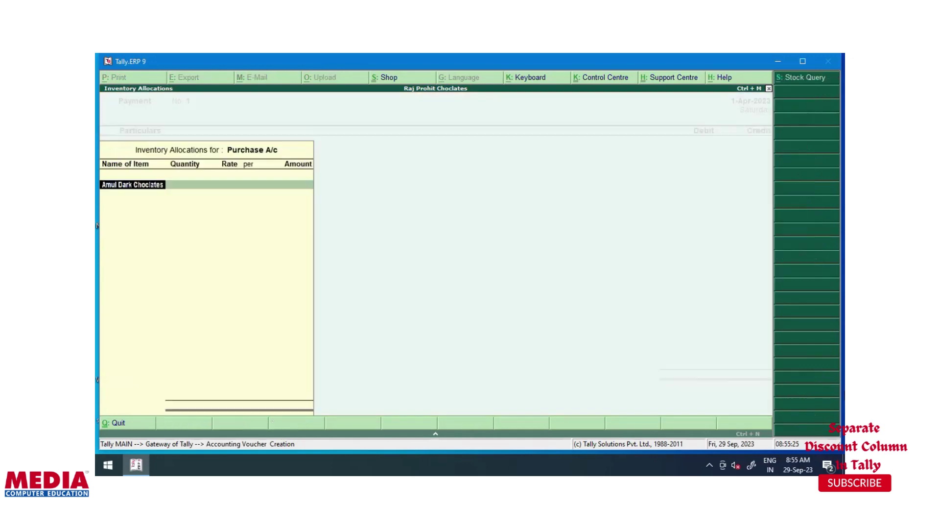
key("Return")
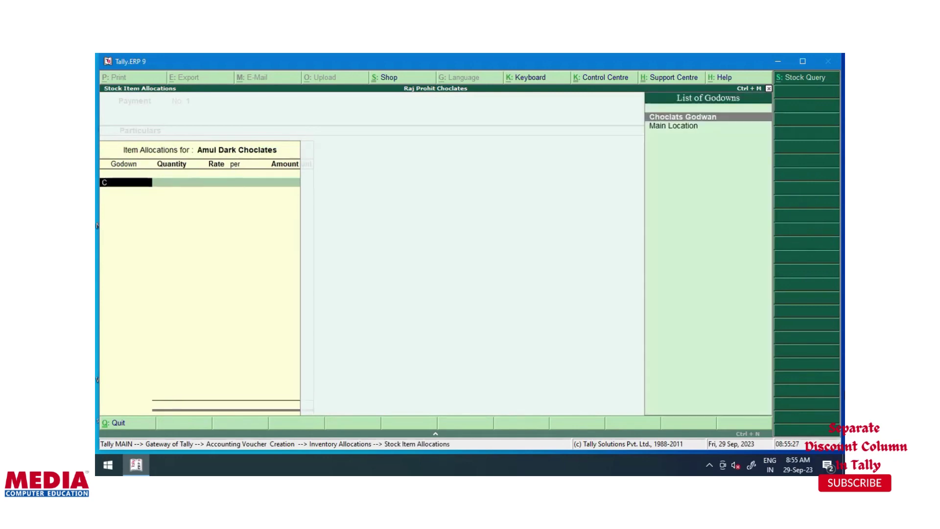
key("Return")
type("10")
key("Return")
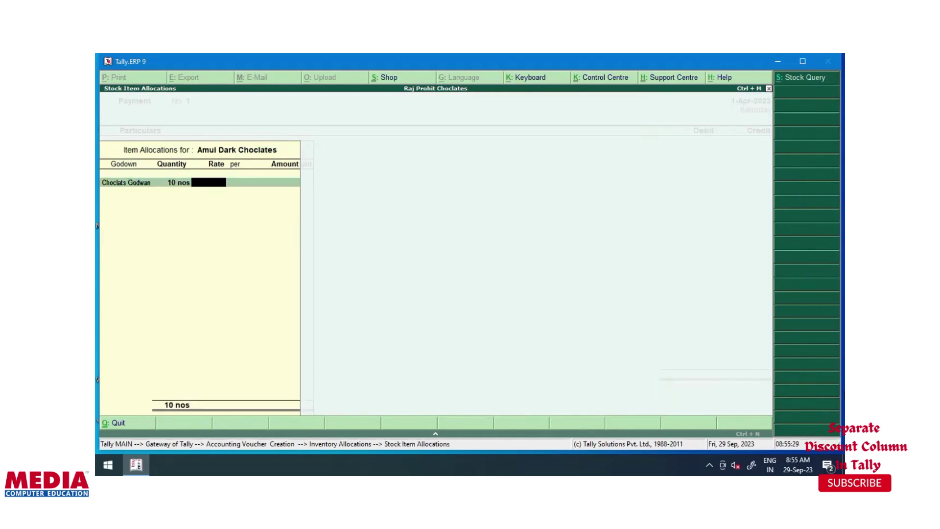
type("100")
key("Return")
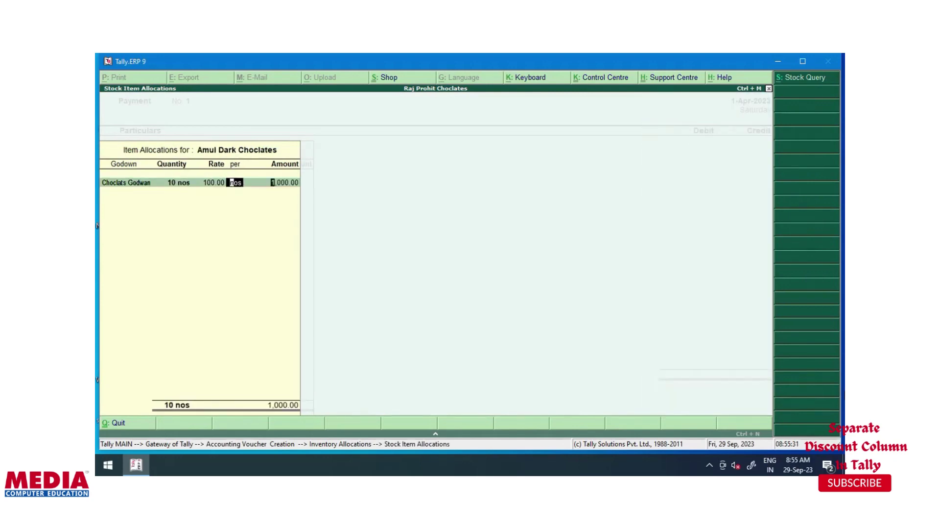
key("Return")
key("Return")
key("Return")
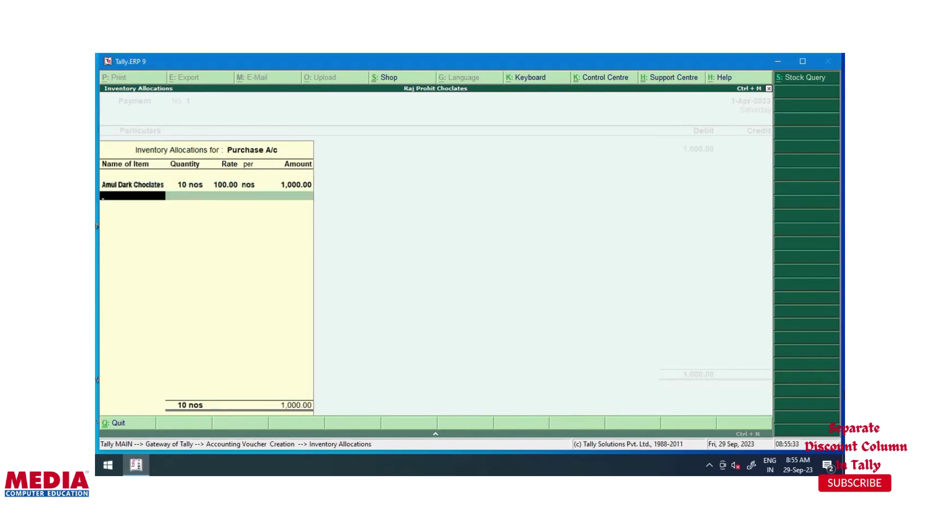
Add 10 nos of Amul Milk Choclates at a rate of 200 in Choclats Godwan to the Purchase A/c allocation.
key("Down")
key("Down")
key("Return")
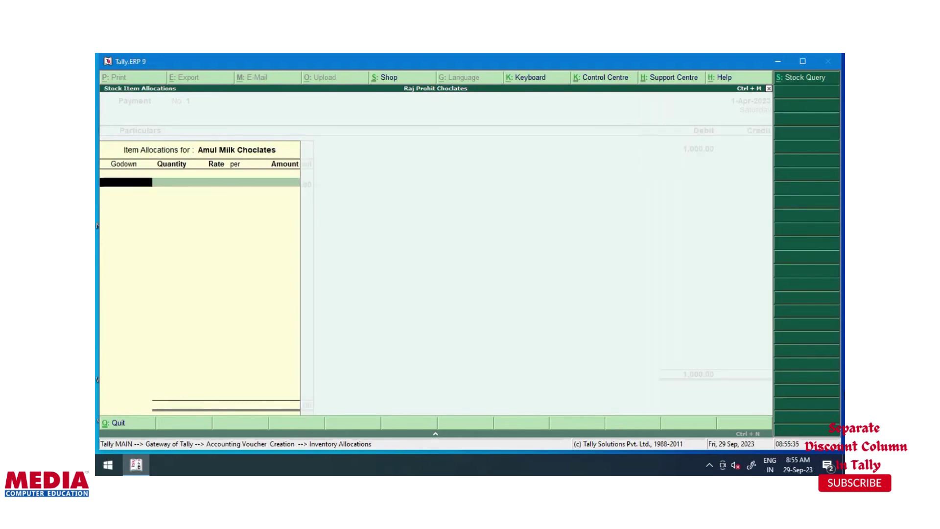
key("Return")
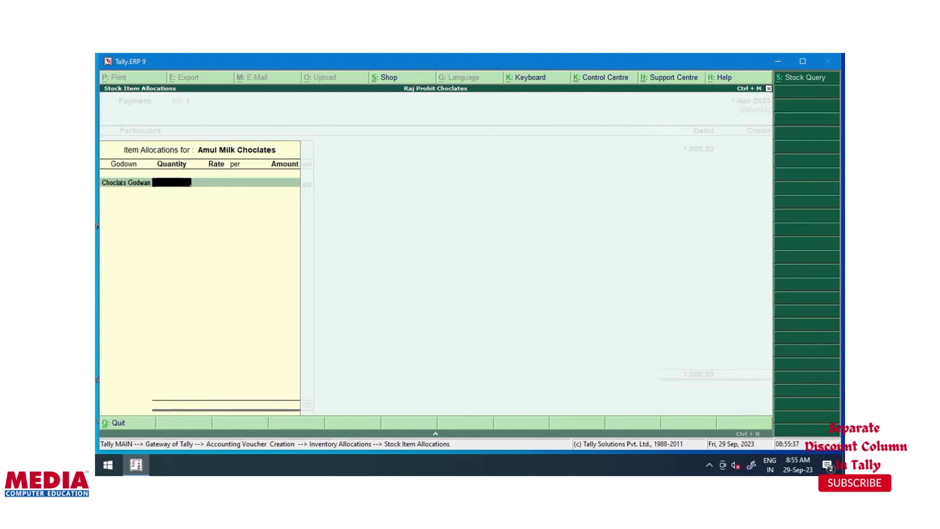
type("10")
key("Return")
type("200")
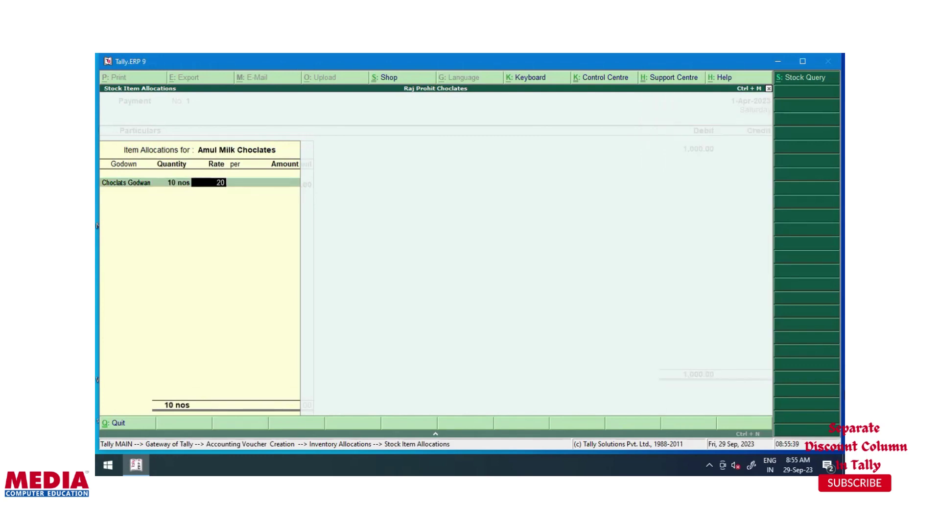
key("Return")
key("Return")
key("Return")
key("Return")
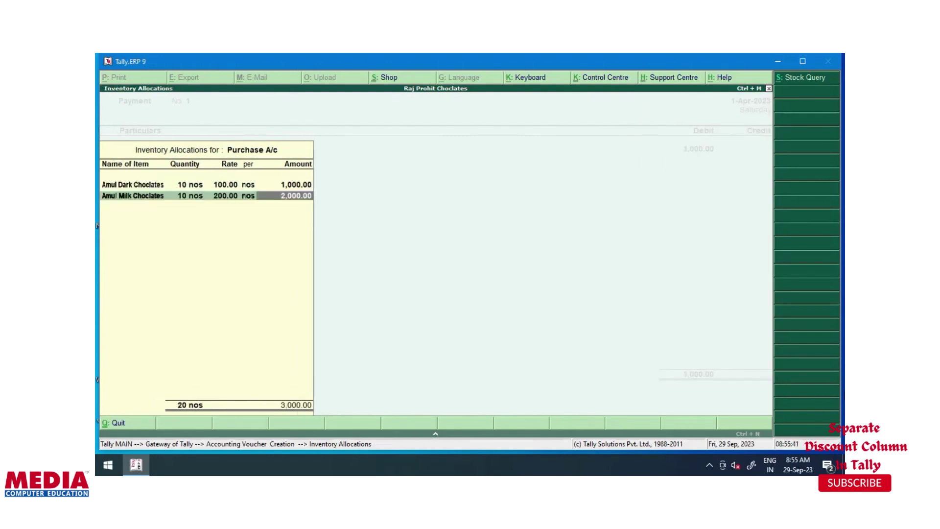
Add 10 nos of Amul White Choclates at a rate of 300 in Choclats Godwan and finish the Purchase A/c allocation.
key("Return")
key("Down")
key("Down")
key("Down")
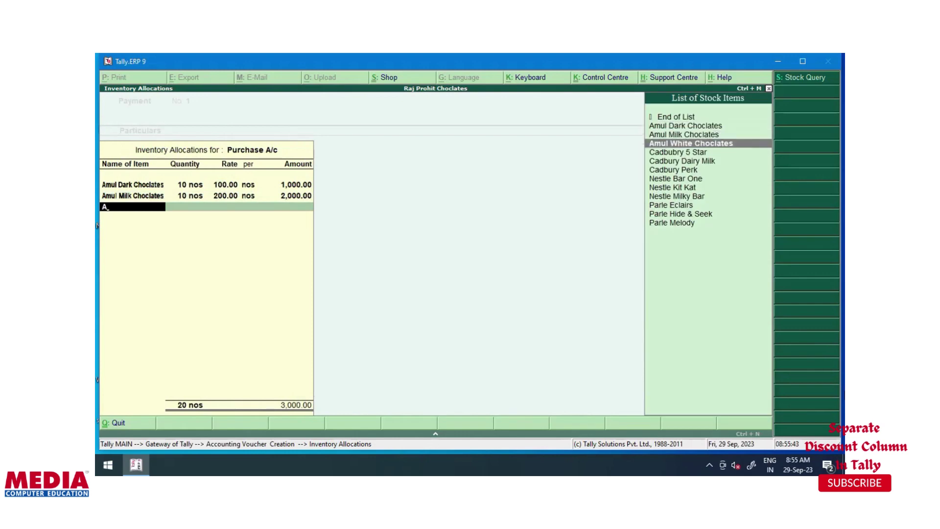
key("Return")
key("Return")
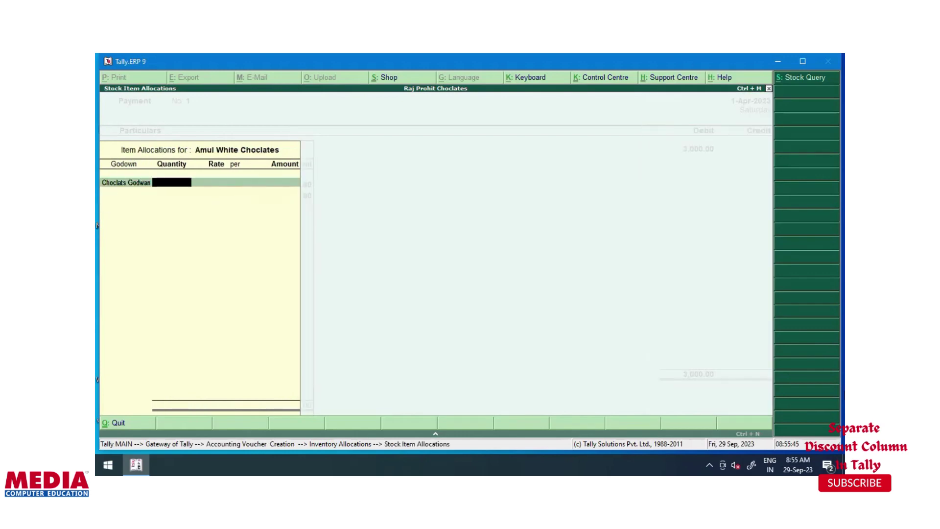
type("10")
key("Return")
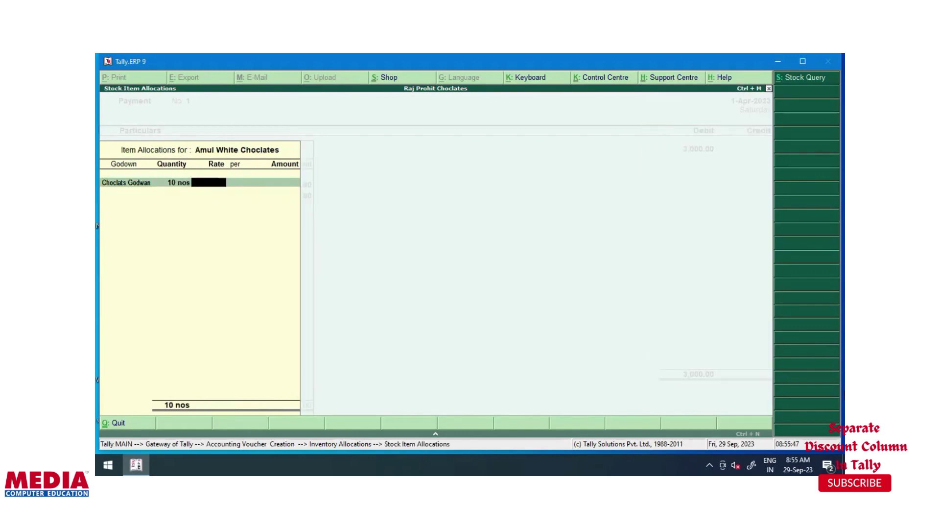
type("300")
key("Return")
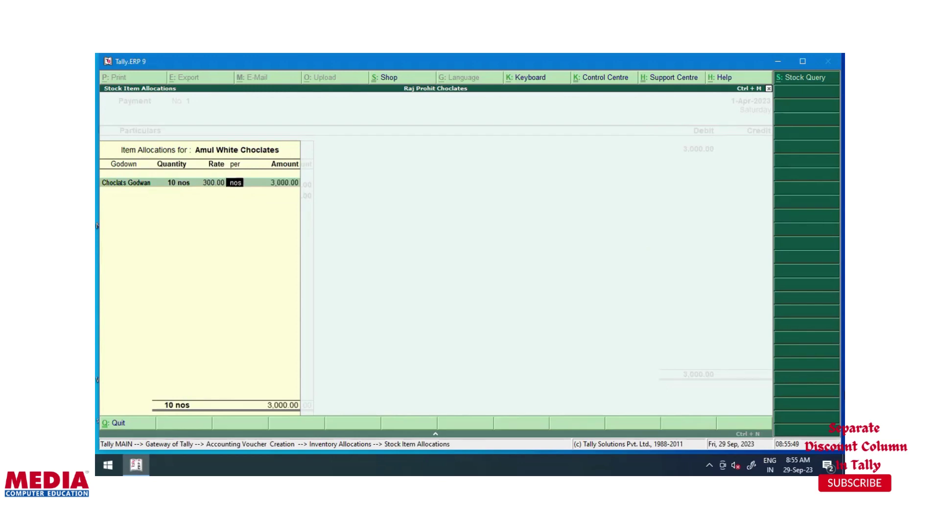
key("Return")
key("Return")
key("Return")
key("Return")
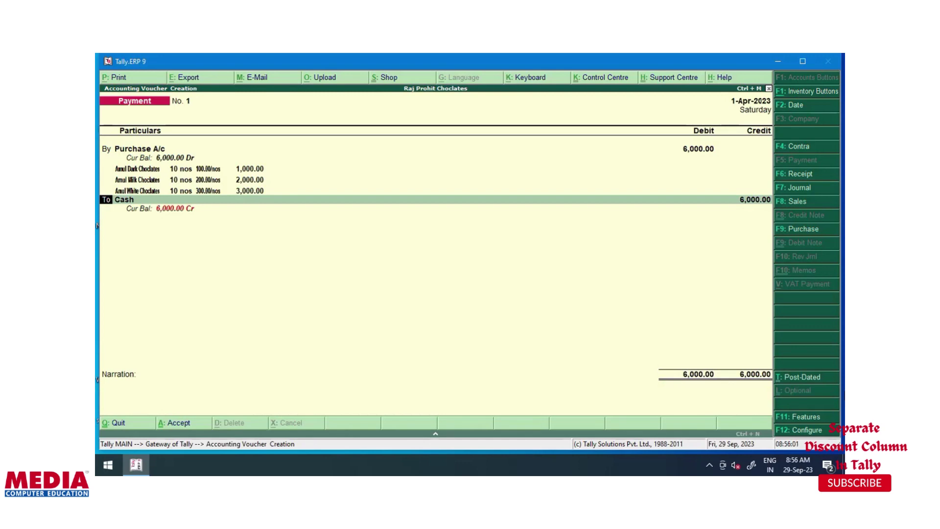
Replace Cash on the credit line with Discount Recived A/c and credit it with 600.
key("Return")
type("d")
key("Down")
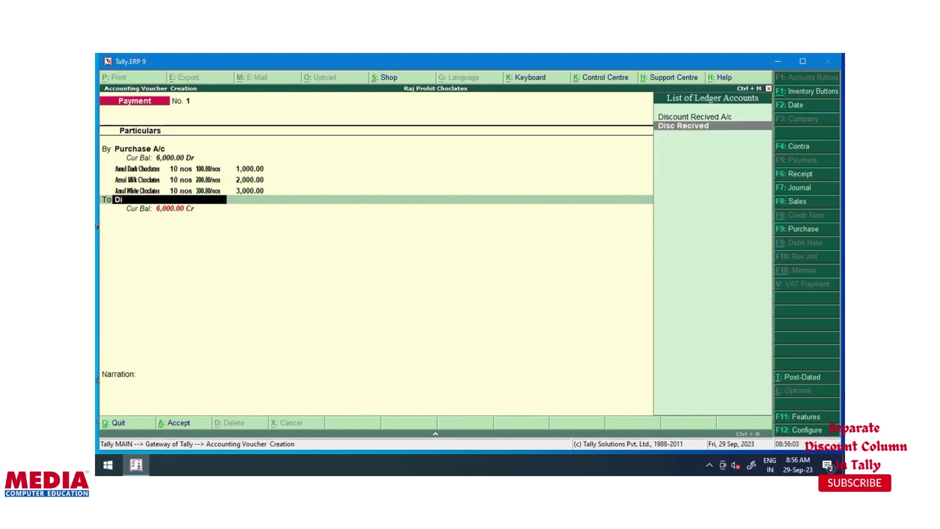
key("Up")
key("Return")
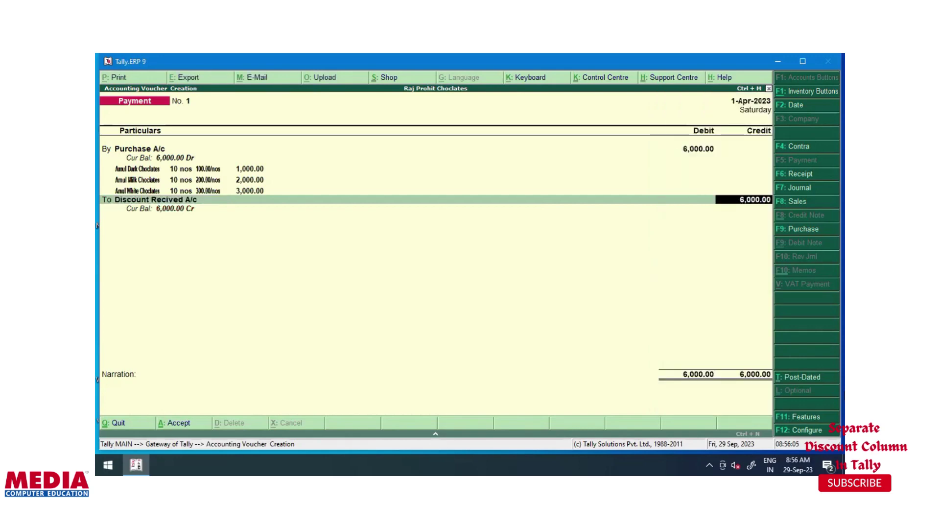
type("6000")
key("BackSpace")
key("Return")
key("Return")
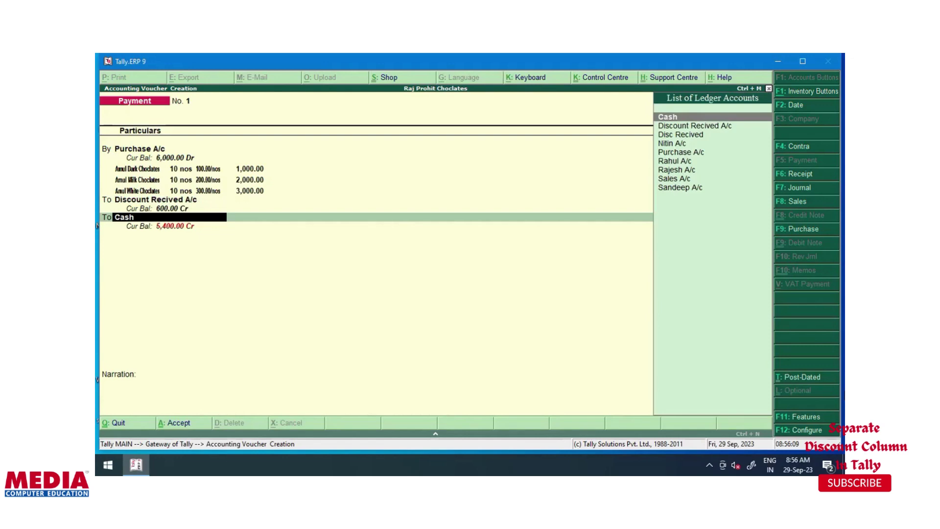
Credit Cash with 5,400 and accept the payment voucher without a narration.
key("Return")
key("Return")
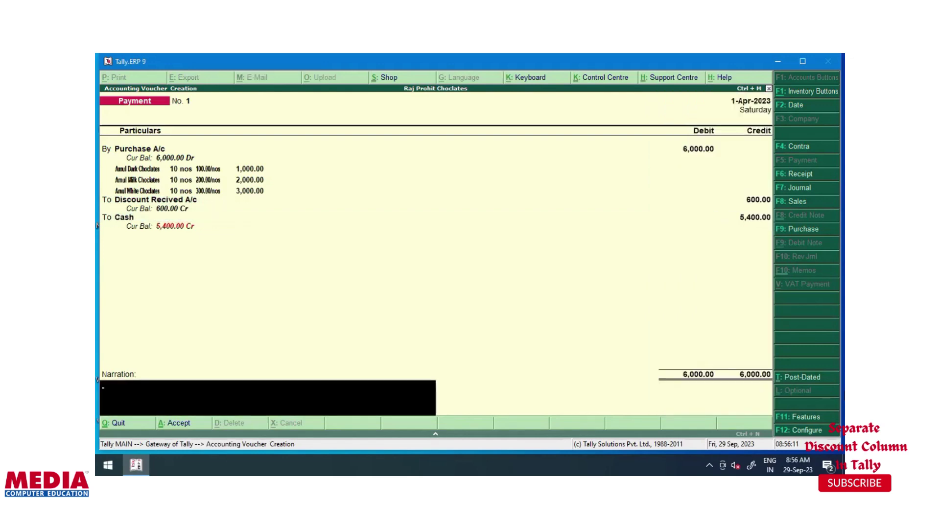
key("Return")
key("Return")
key("alt+F7")
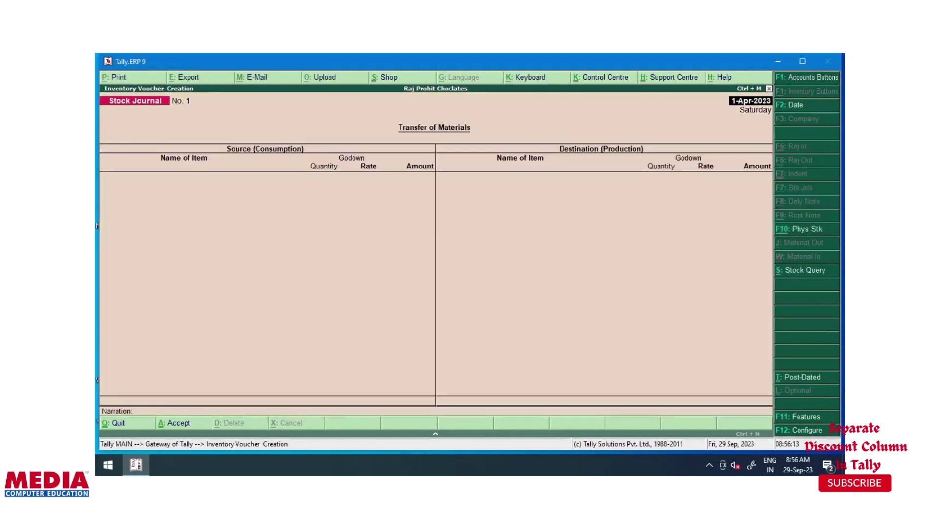
Examine the purchase, closing stock, nett profit and indirect income figures in the Profit & Loss A/c.
key("Escape")
key("Down")
key("Down")
key("Down")
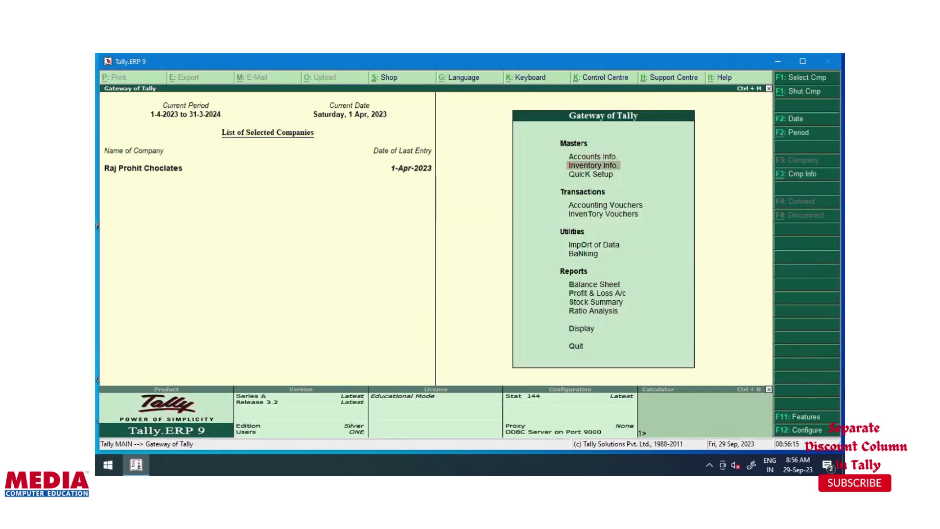
key("Down")
key("Down")
key("Down")
key("Down")
key("Down")
key("Return")
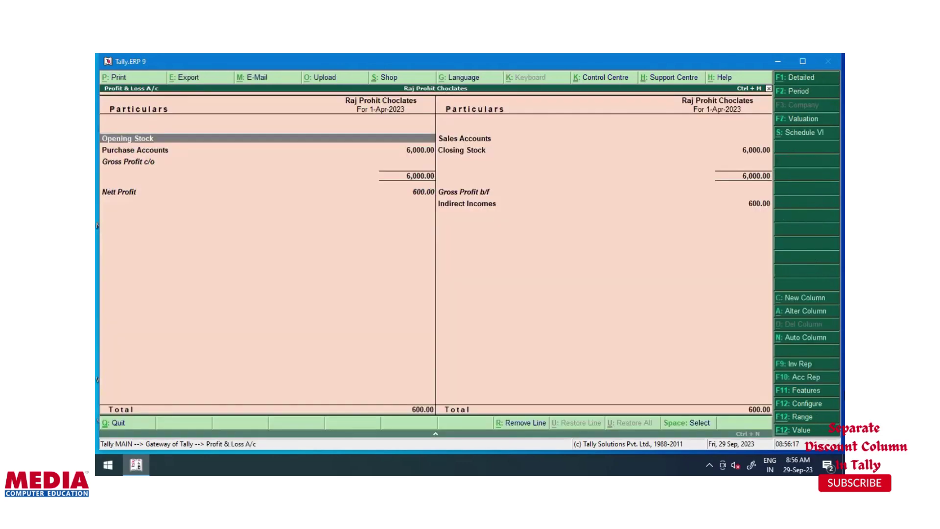
key("Down")
key("Down")
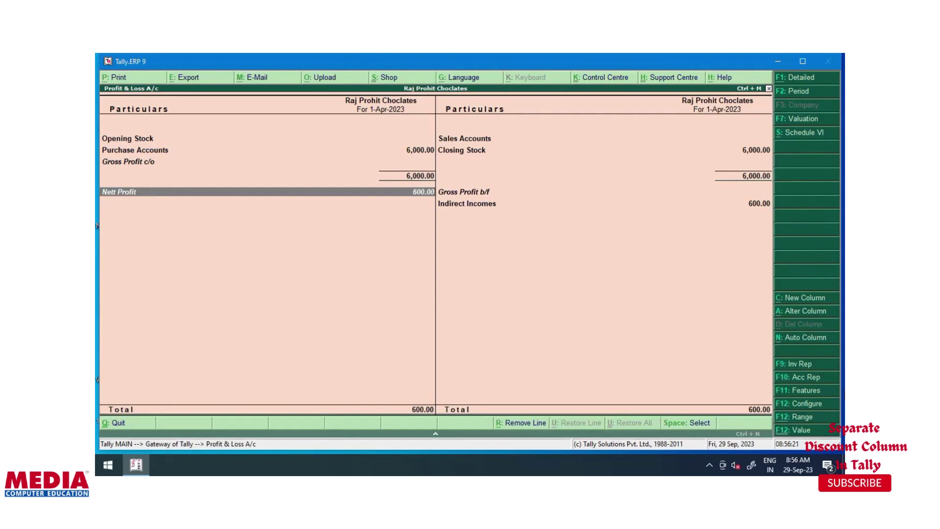
key("Right")
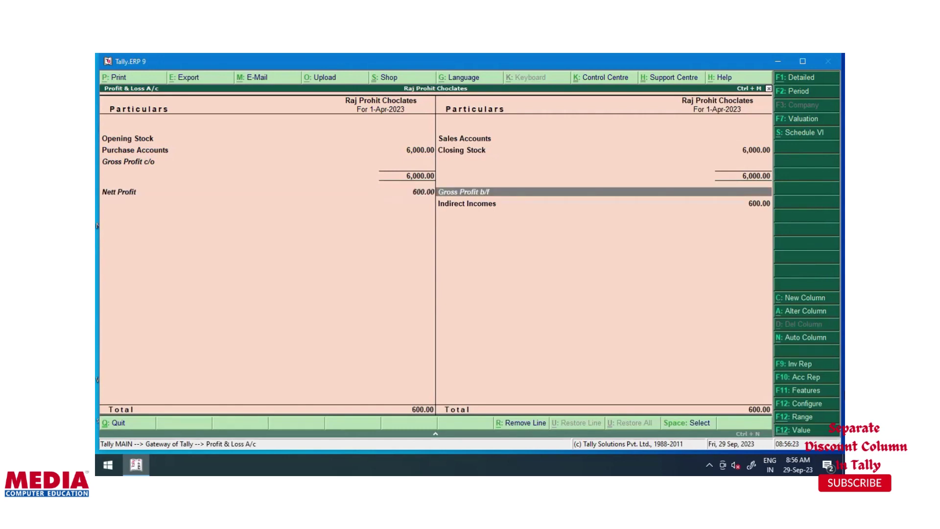
key("Down")
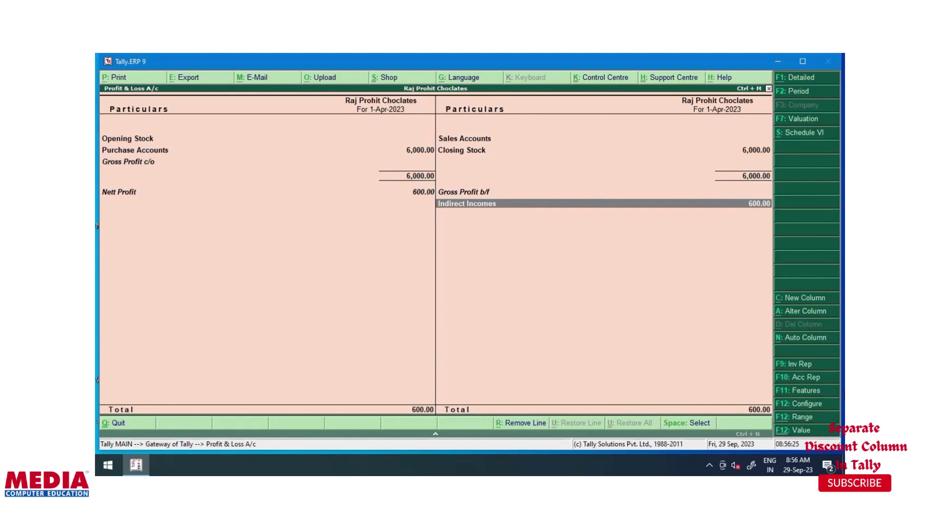
Review the saved payment voucher with its three items and discount line, and return to voucher creation.
key("Escape")
key("Up")
key("Up")
key("Up")
key("Up")
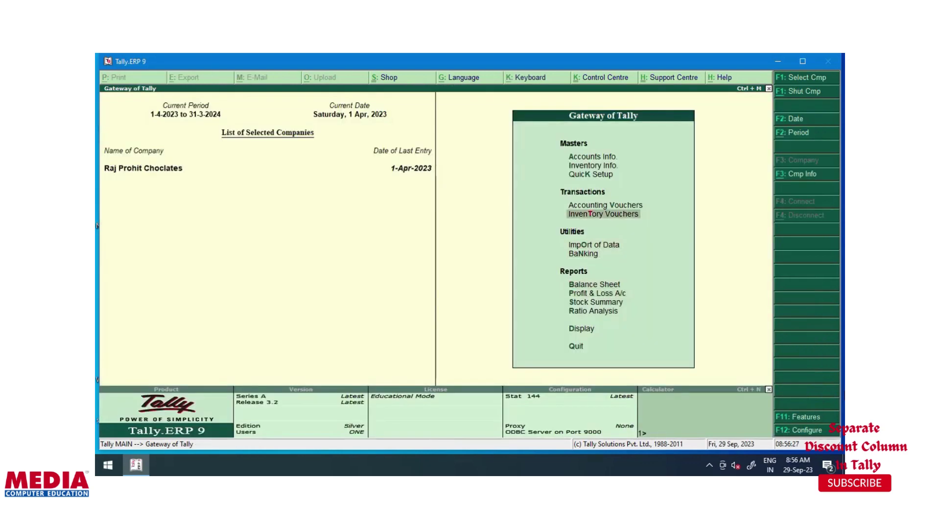
key("Return")
key("F9")
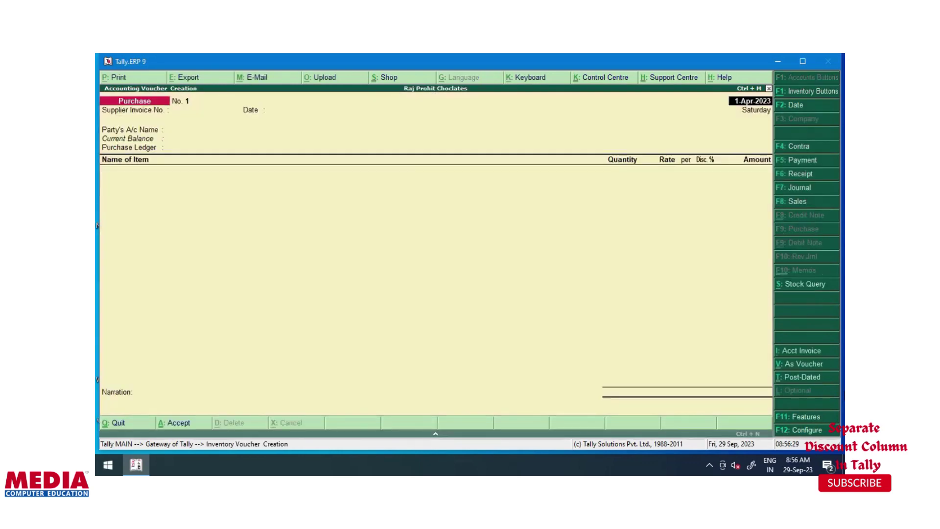
key("Page_Up")
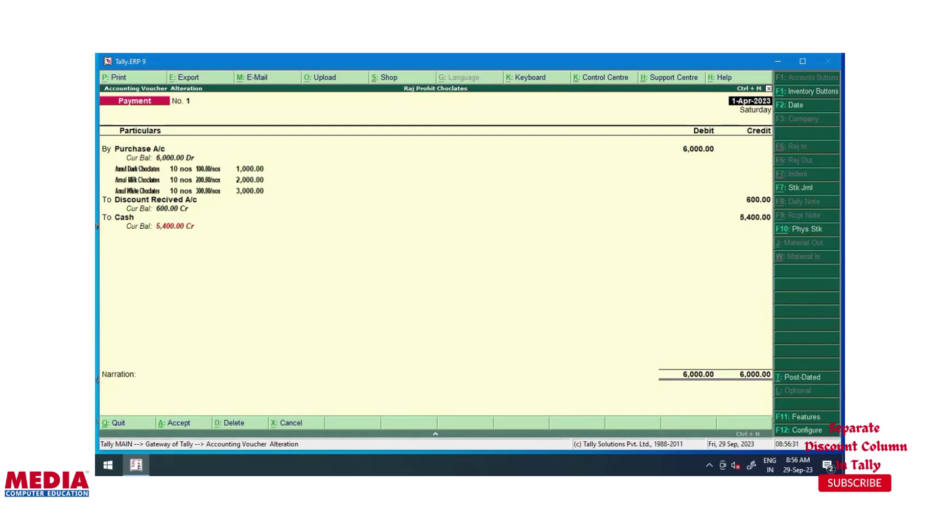
key("F7")
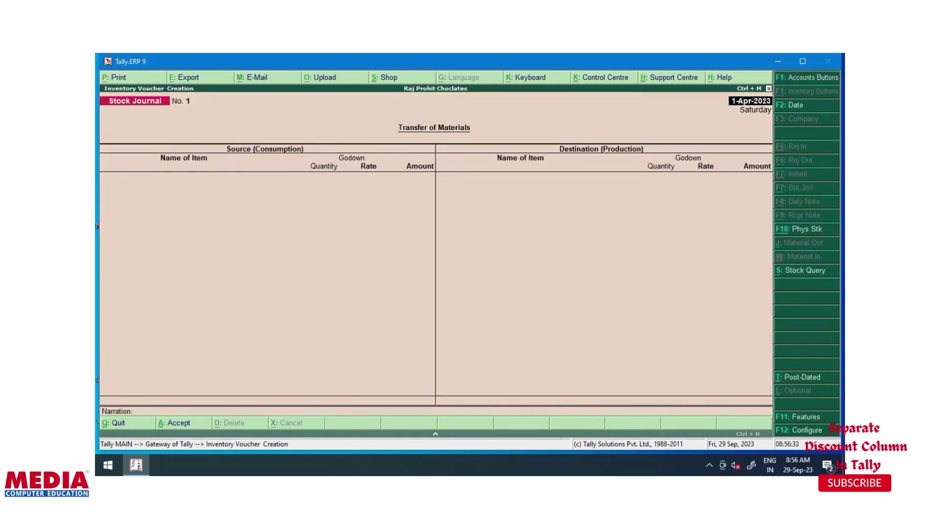
Start a purchase voucher for the third account in the party ledger list, with Purchase A/c as the purchase ledger.
key("F9")
key("Return")
key("Return")
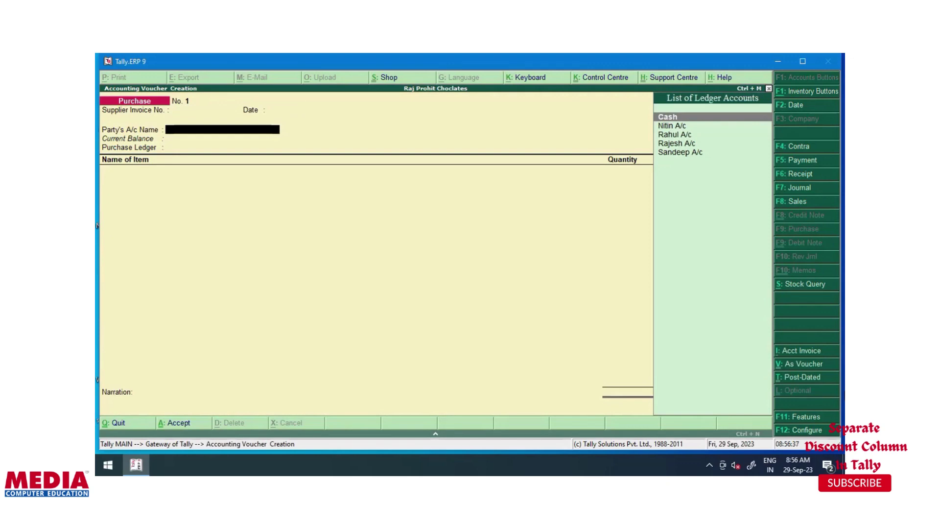
key("Down")
key("Down")
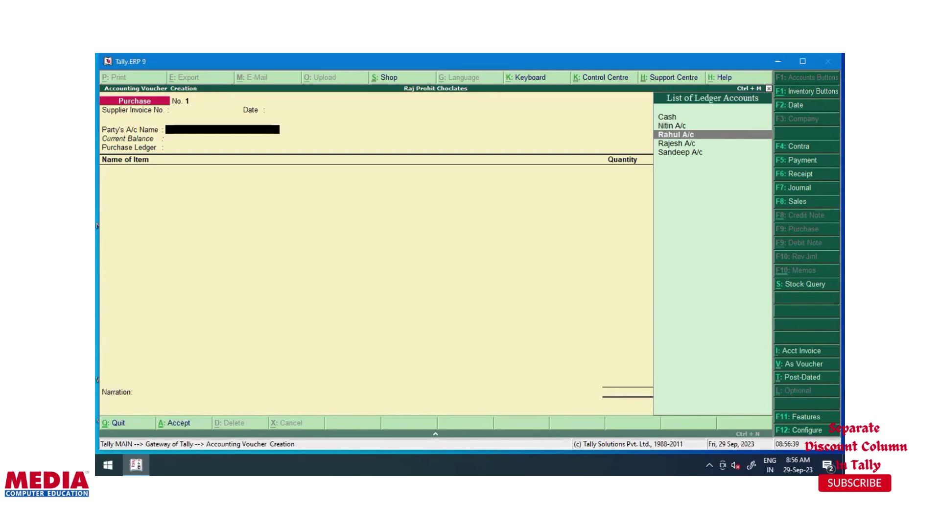
key("Return")
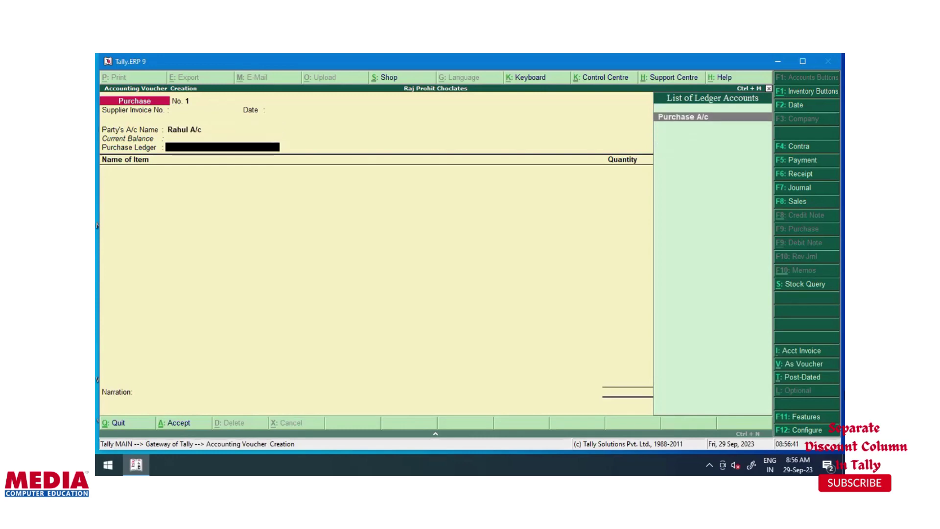
key("Return")
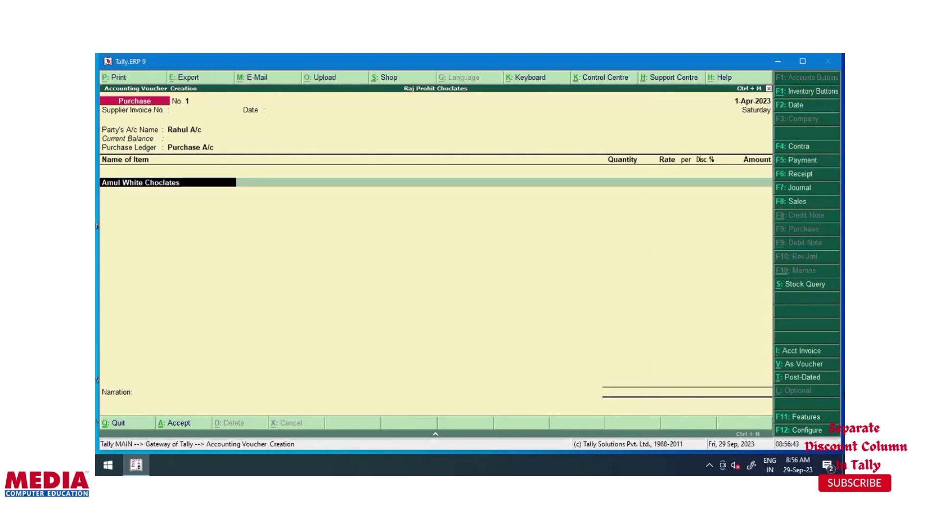
Enter Amul Dark Choclates in the purchase voucher and allocate 10 nos to Choclats Godwan.
type("A")
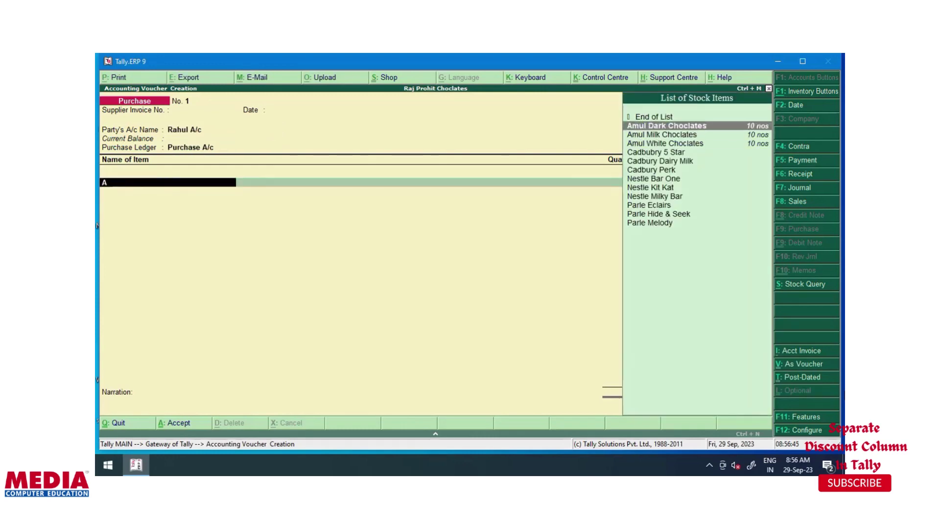
key("Return")
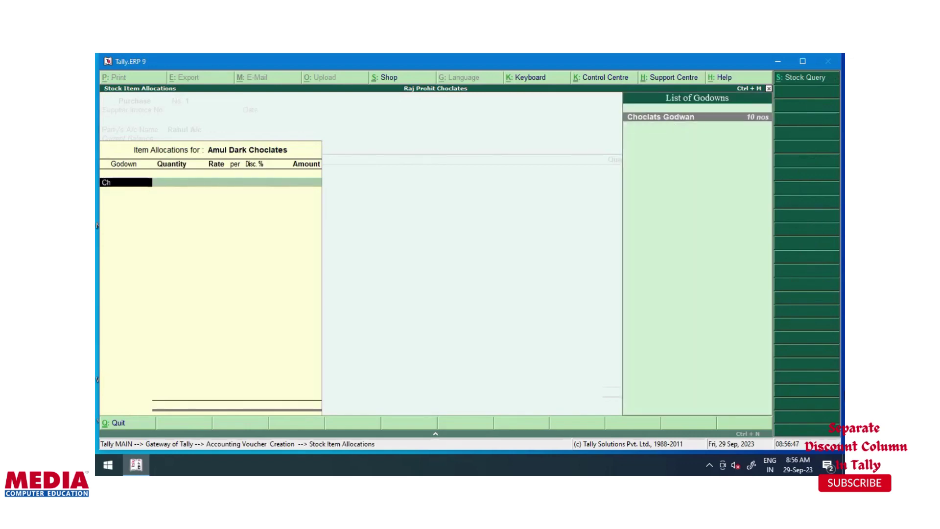
key("Return")
type("10")
key("Return")
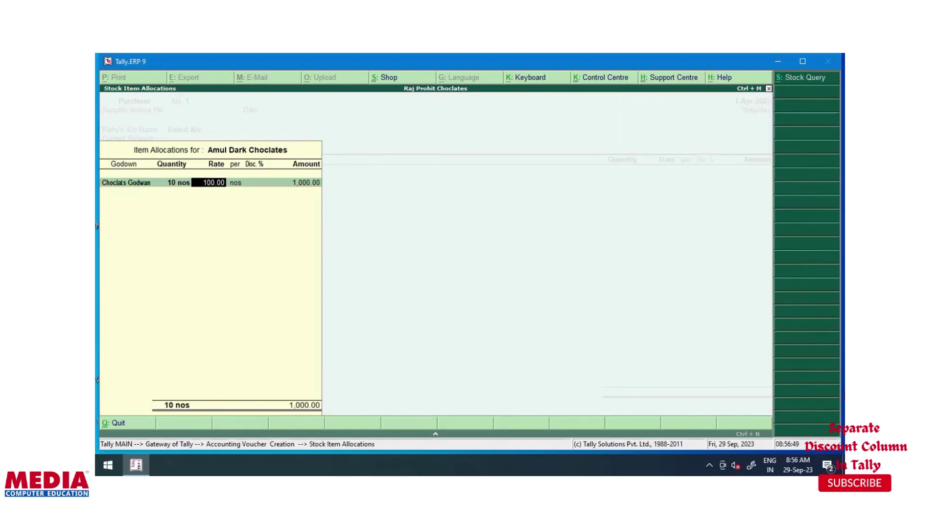
Keep the rate of 100, apply a 10 % discount to Amul Dark Choclates and finish its godown allocation.
key("Return")
type("1")
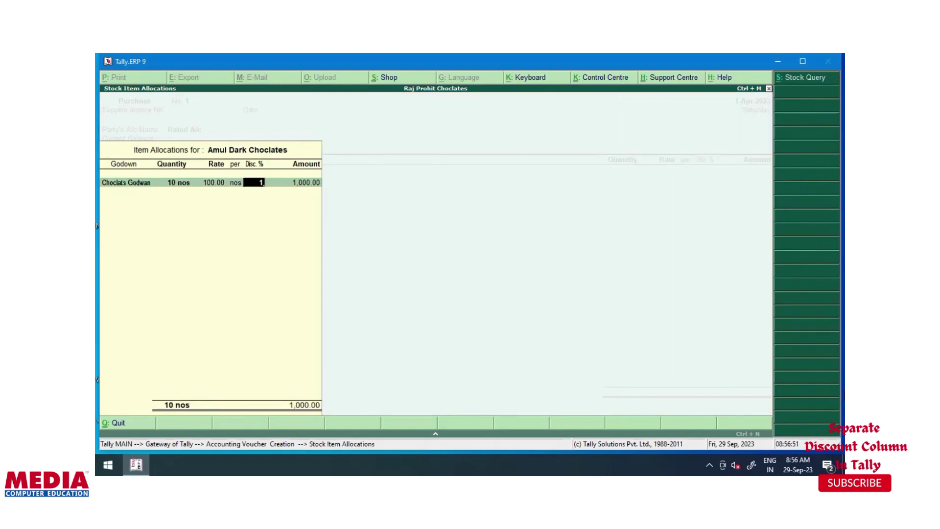
type("0")
key("Return")
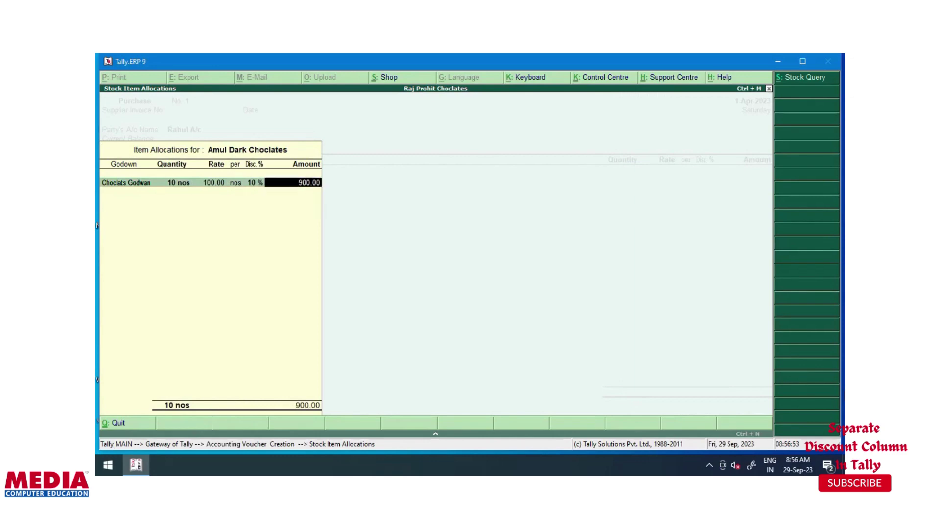
key("Return")
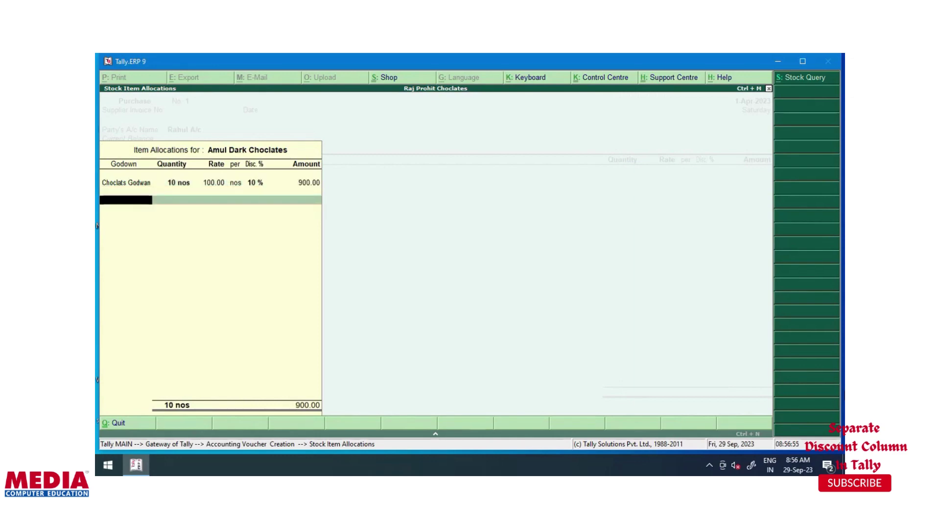
type("A")
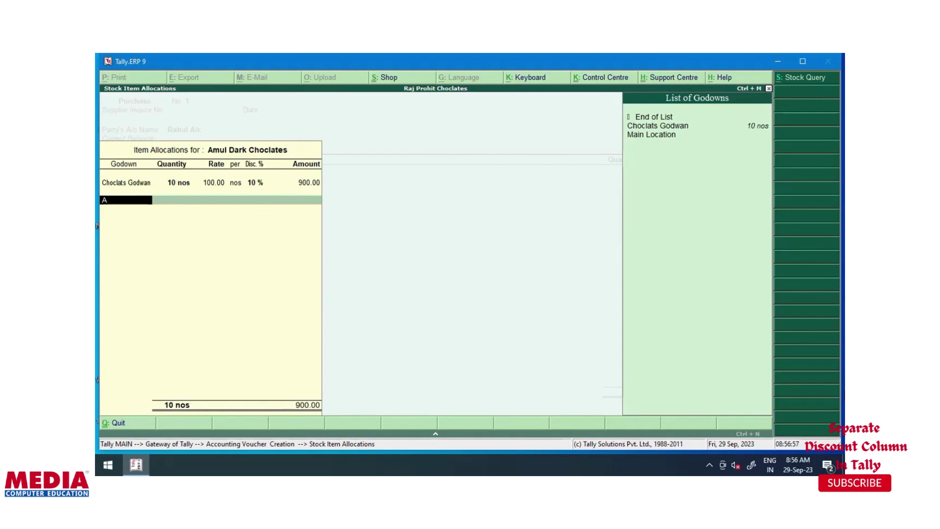
key("Down")
key("Down")
key("Up")
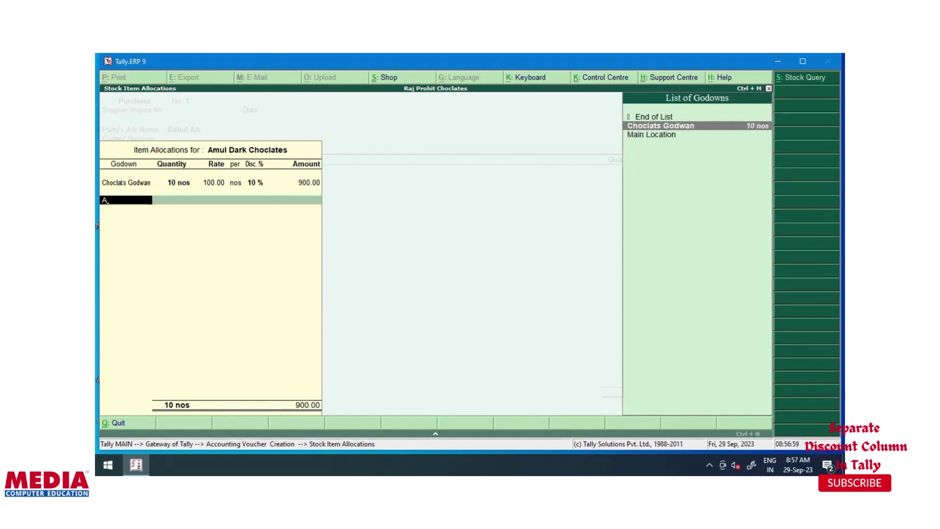
key("BackSpace")
key("Up")
key("Return")
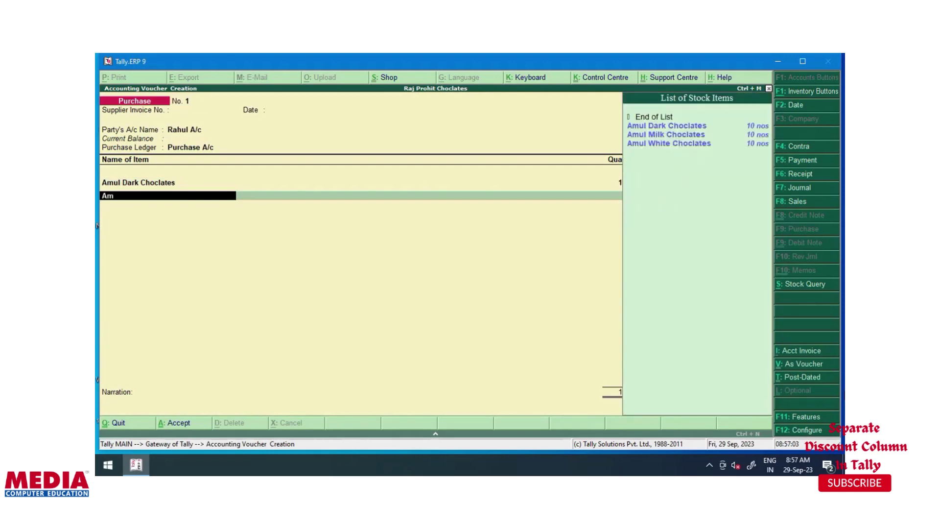
Add Amul Milk Choclates to the purchase voucher and allocate 10 nos to Choclats Godwan.
key("Down")
key("Down")
key("Up")
key("Return")
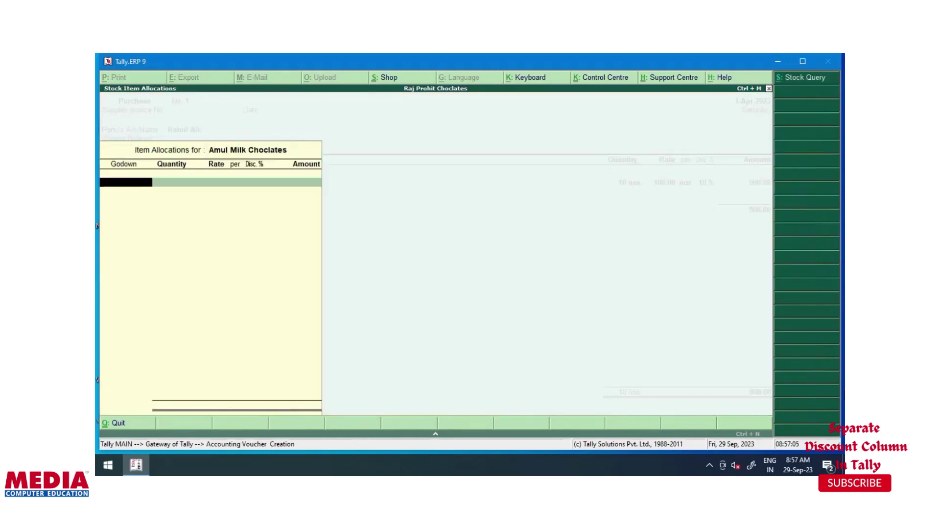
type("ch")
key("Return")
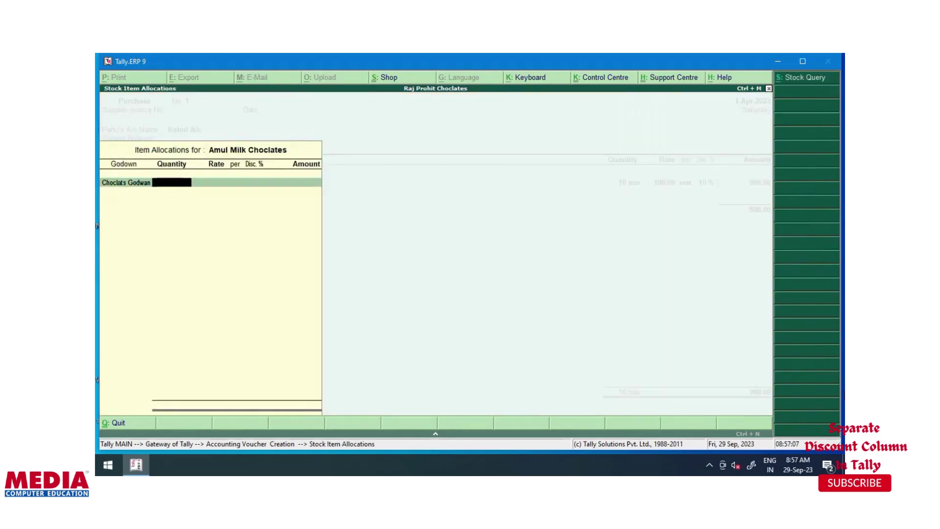
type("10")
key("Return")
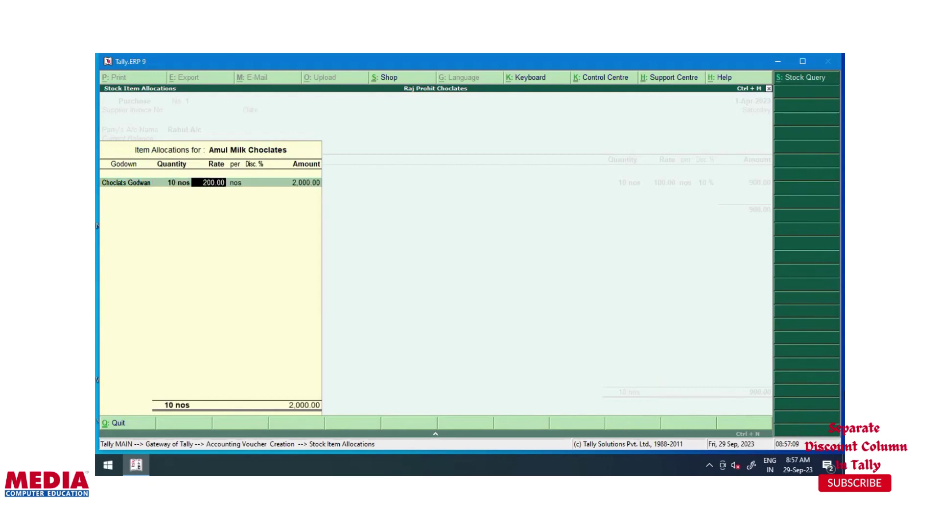
Keep the rate of 200, apply a 5 % discount to Amul Milk Choclates and finish its godown allocation.
key("Return")
key("Return")
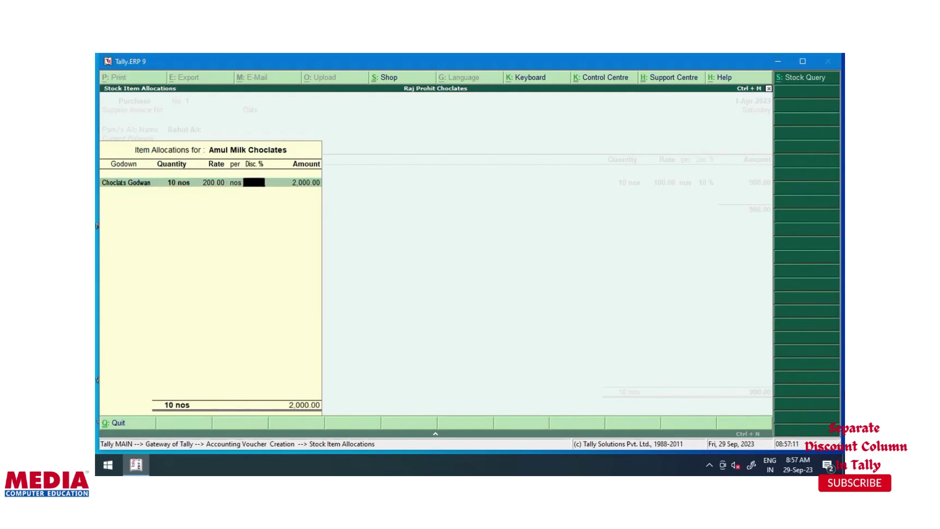
type("5")
key("Return")
key("Return")
key("Return")
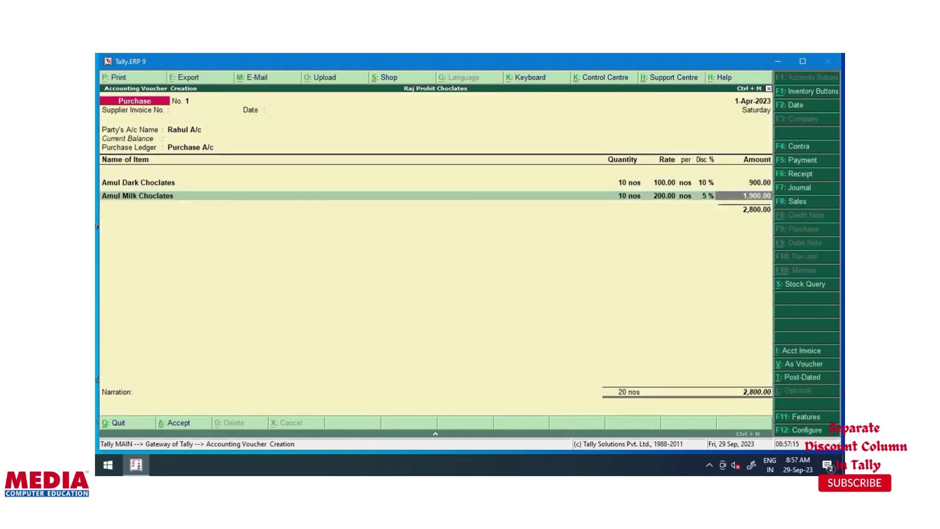
key("Return")
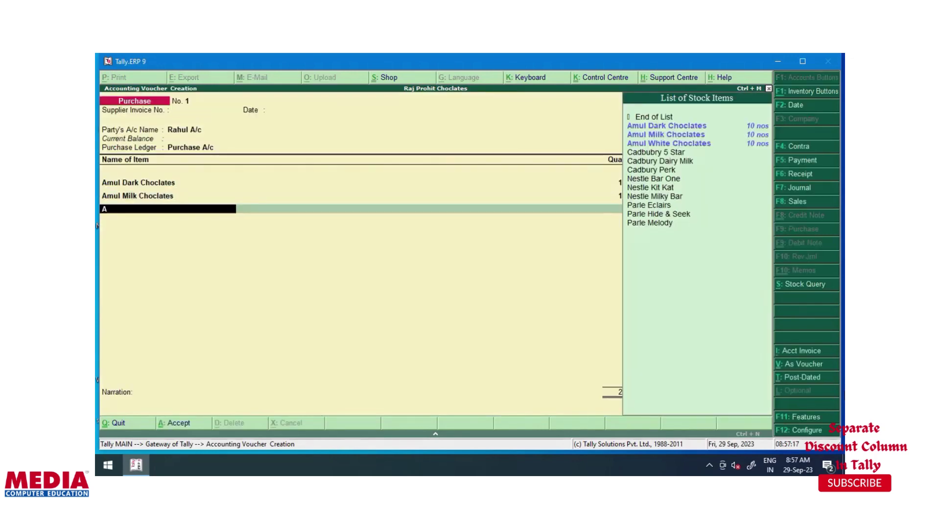
Add Amul White Choclates to the purchase voucher and allocate 10 nos to Choclats Godwan.
key("Down")
key("Down")
key("Return")
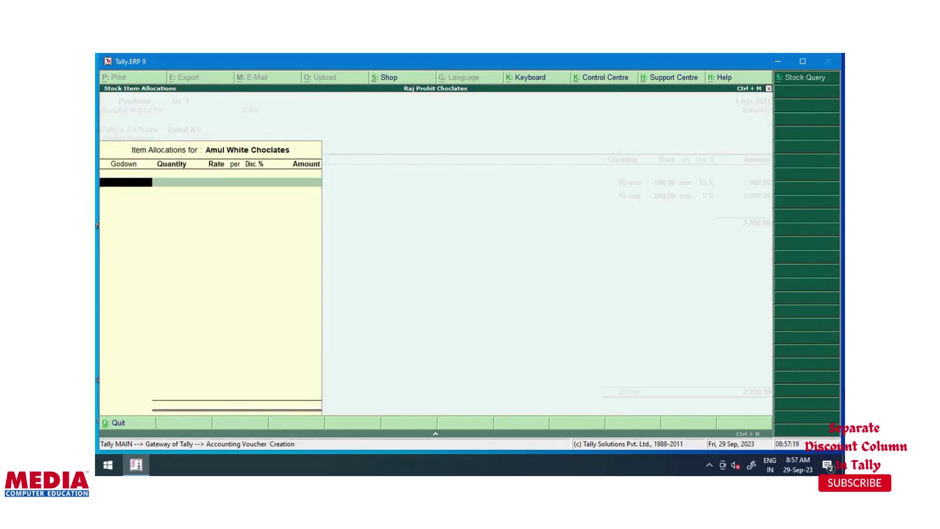
key("Return")
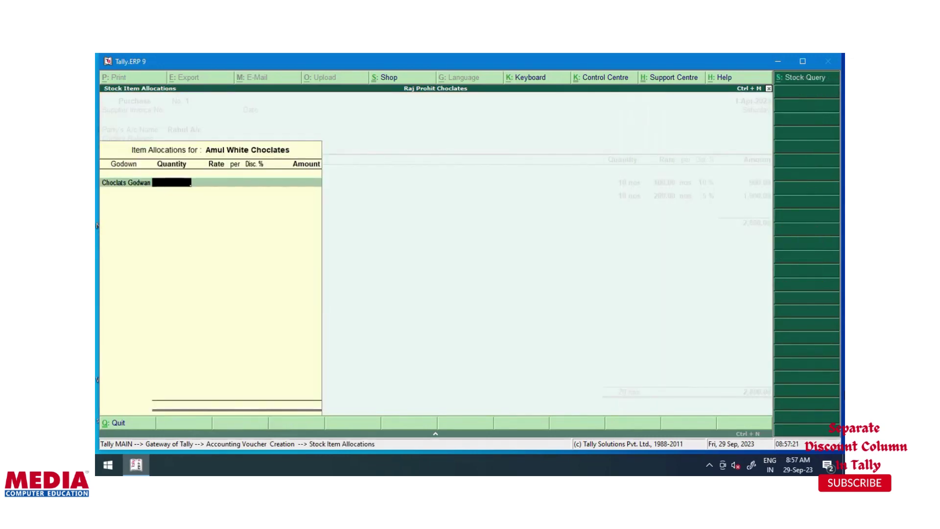
type("10")
key("Return")
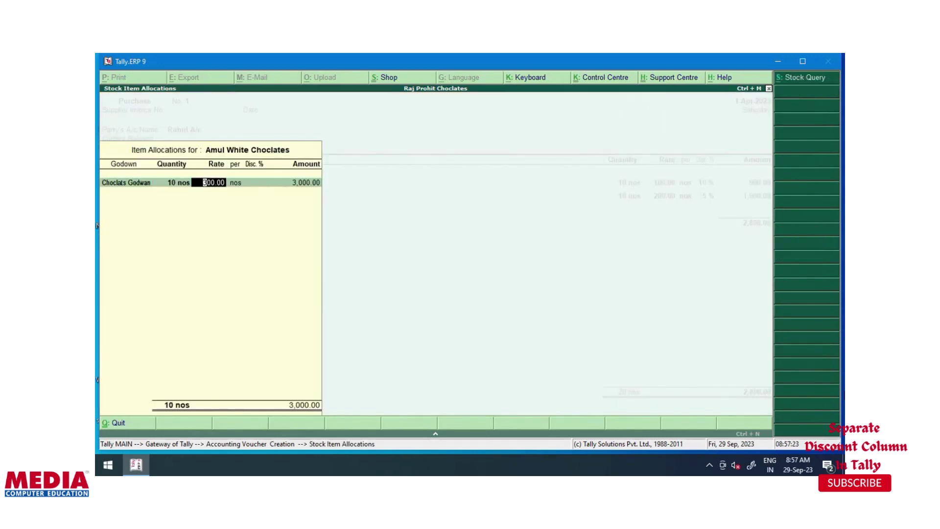
Keep the rate of 300, apply a 5 % discount to Amul White Choclates and finish its godown allocation.
key("Return")
key("Return")
type("5")
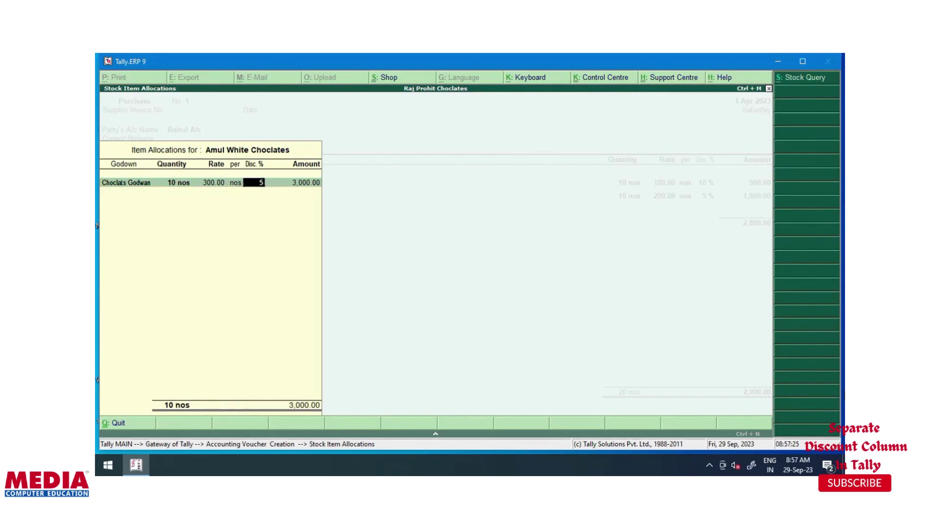
key("Return")
key("Return")
key("Return")
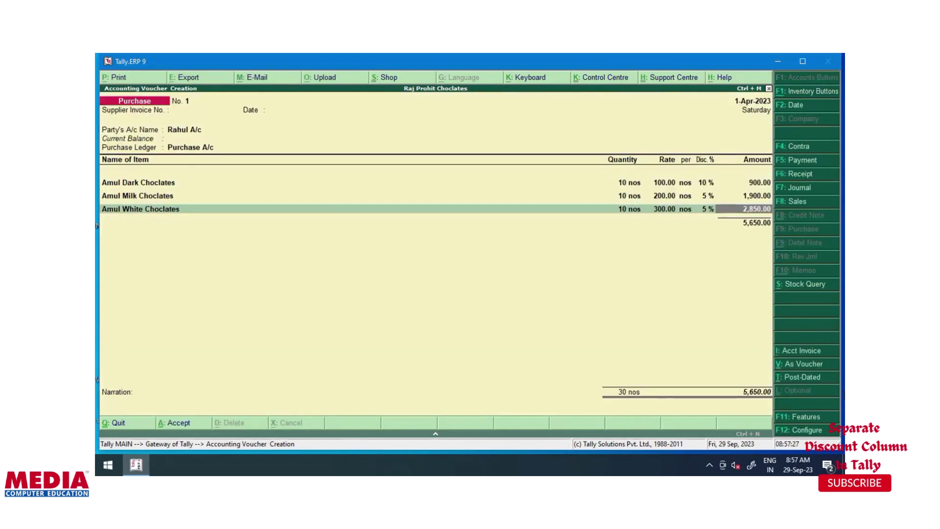
End the item list, leave the narration blank and save the purchase voucher.
key("Return")
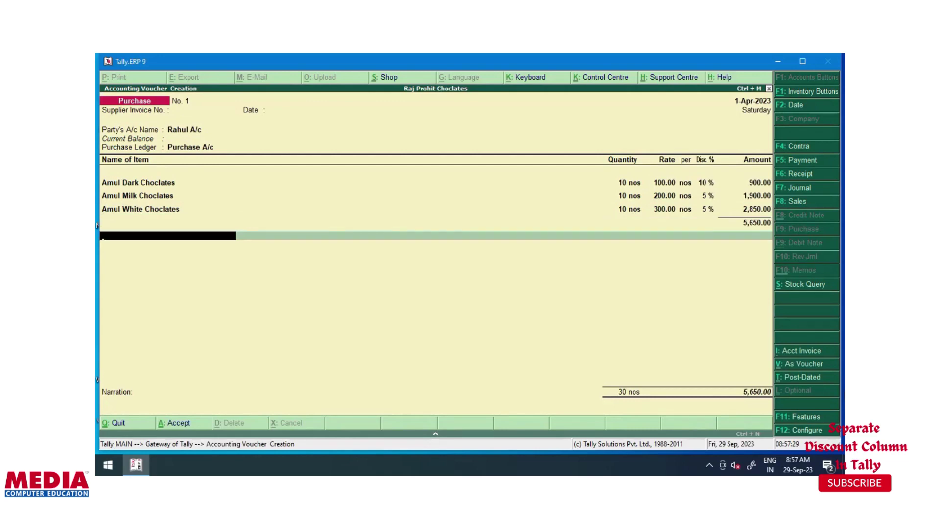
key("Return")
key("Return")
key("Return")
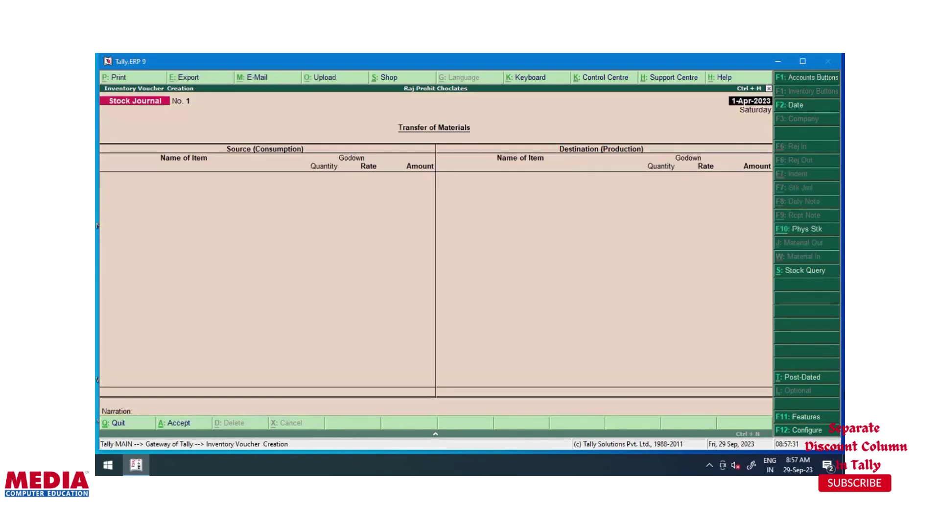
Compare the saved payment voucher with the saved purchase voucher and stay on the purchase voucher.
key("Page_Up")
key("Page_Up")
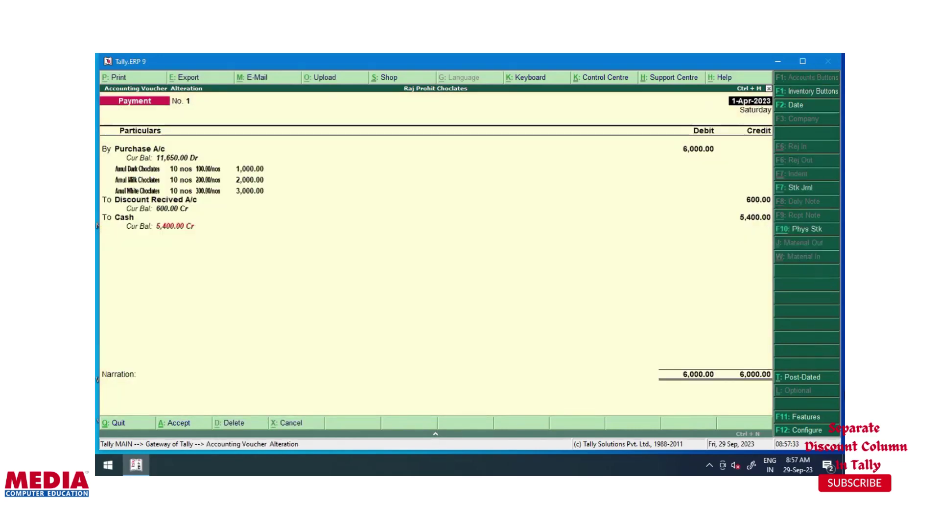
key("Page_Down")
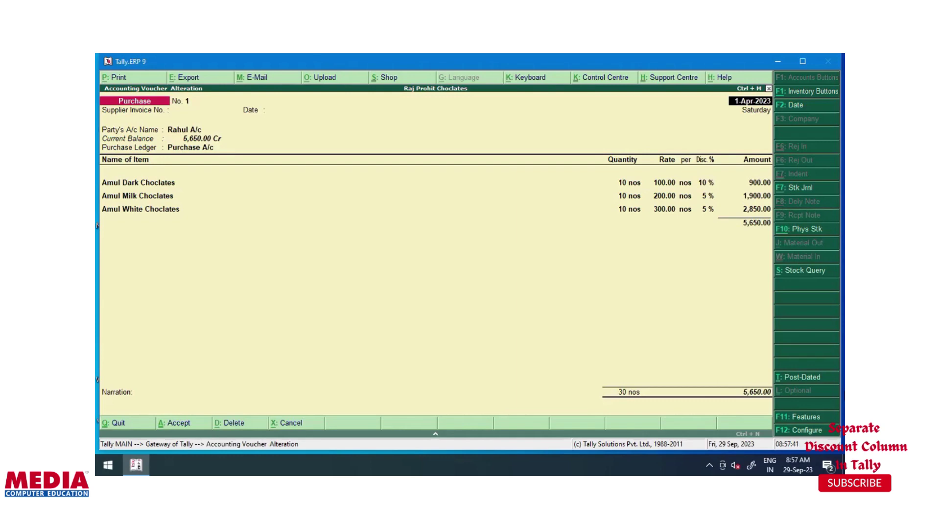
Keep the purchase voucher's header and the Amul Dark Choclates allocation with its 10 % discount as entered.
key("Return")
key("Return")
key("Return")
key("Return")
key("Return")
key("Return")
key("Return")
key("Return")
key("Return")
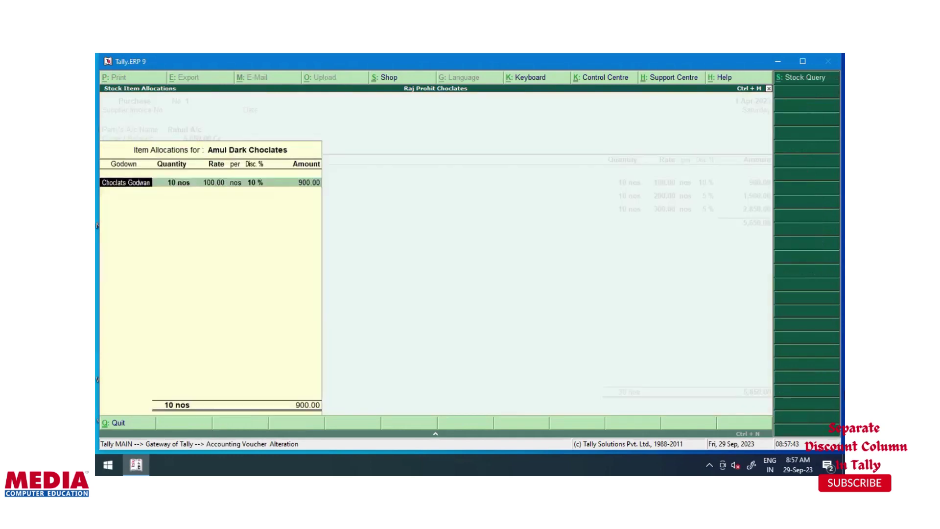
key("Return")
key("Return")
key("Return")
key("Return")
key("Return")
key("Return")
key("Return")
key("Return")
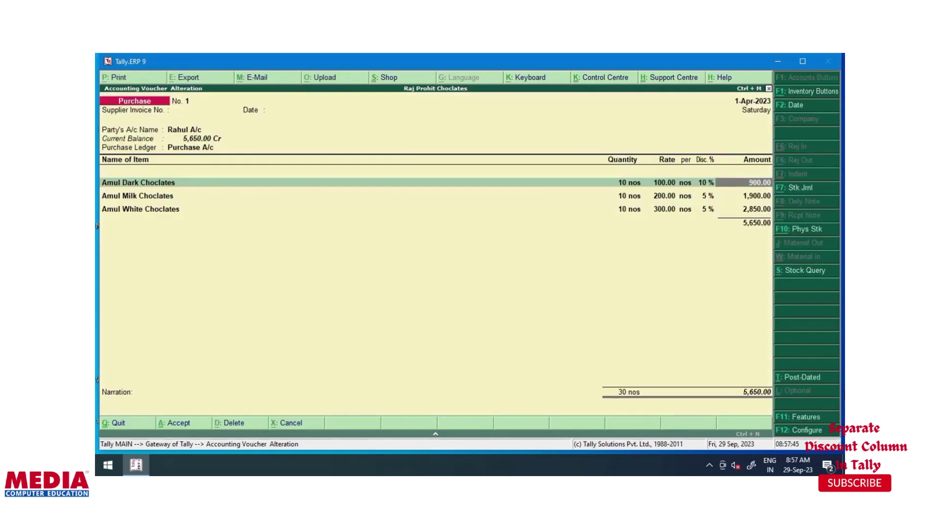
Set the discount on Amul Milk Choclates to 4 % in its godown allocation.
key("Return")
key("Return")
key("Return")
key("Return")
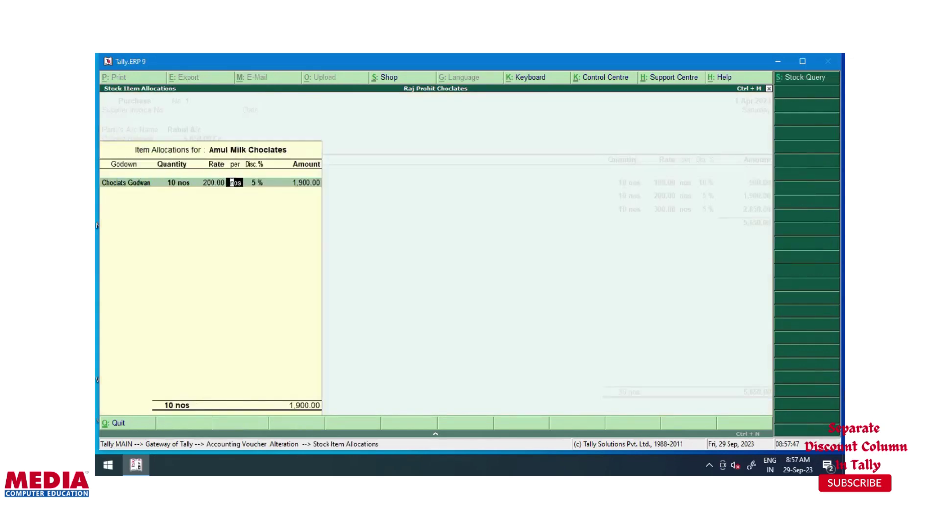
type("4")
key("Return")
key("Return")
key("Return")
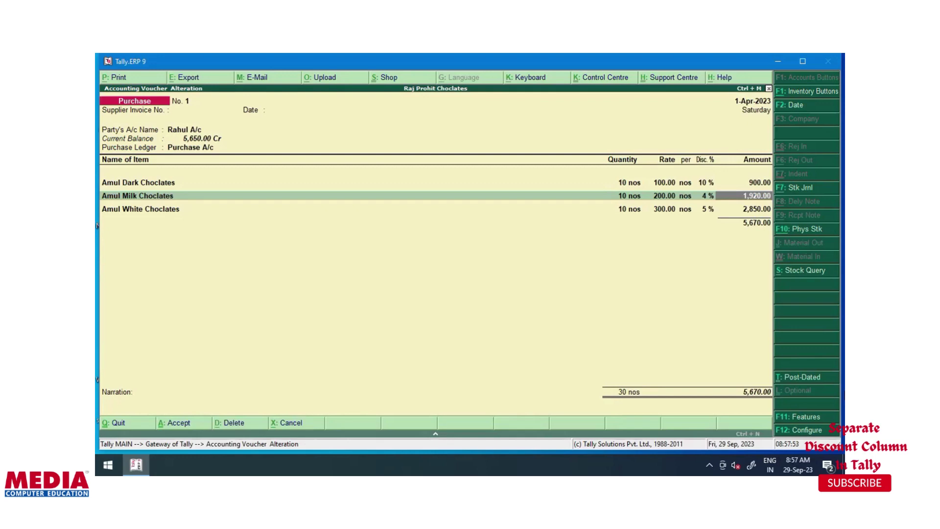
Reopen the Amul Milk Choclates allocation and set its discount to 3 %.
key("BackSpace")
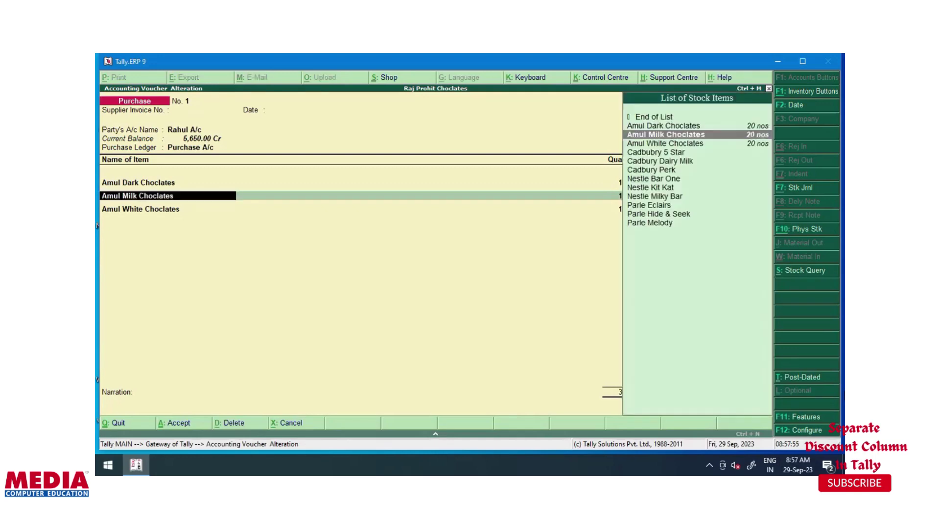
key("Return")
key("Return")
key("Return")
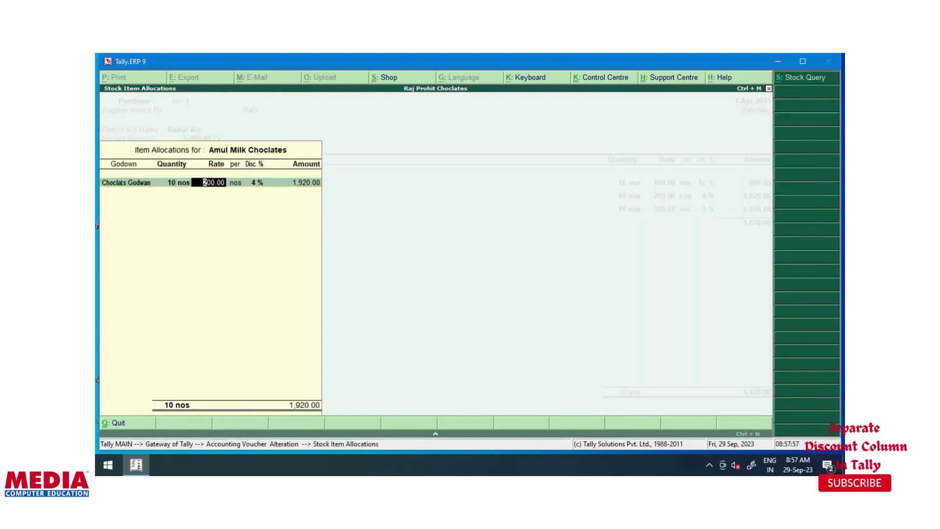
key("Return")
type("3")
key("Return")
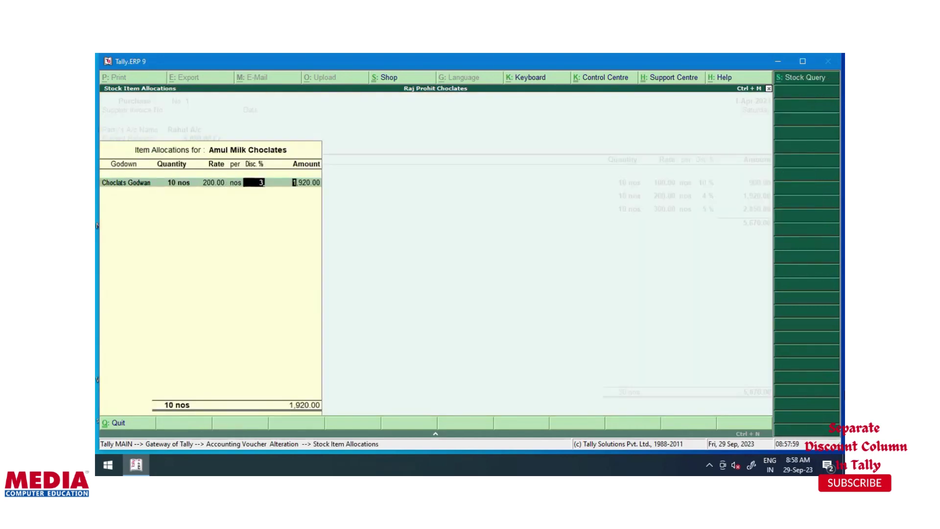
key("Return")
key("Return")
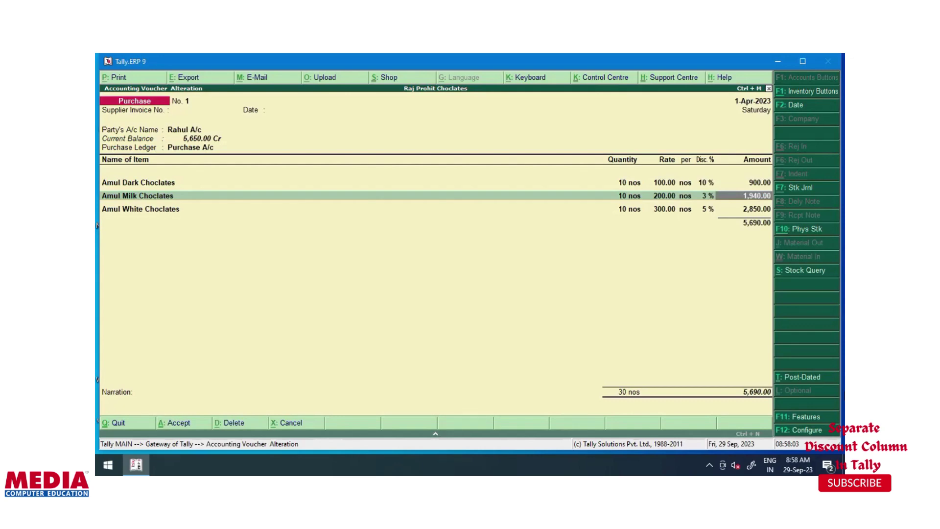
Set the discount on Amul White Choclates to 4 % in its godown allocation.
key("Return")
key("Return")
key("Return")
key("Return")
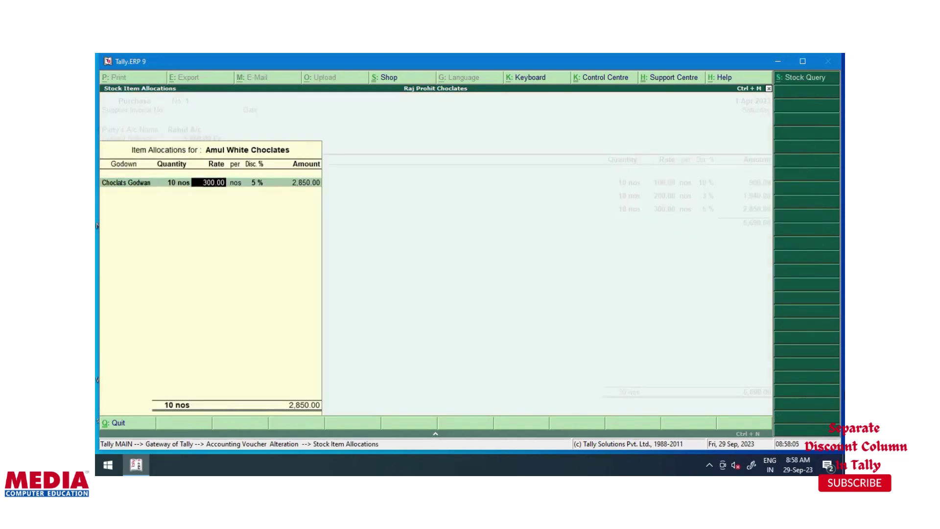
key("Return")
key("Return")
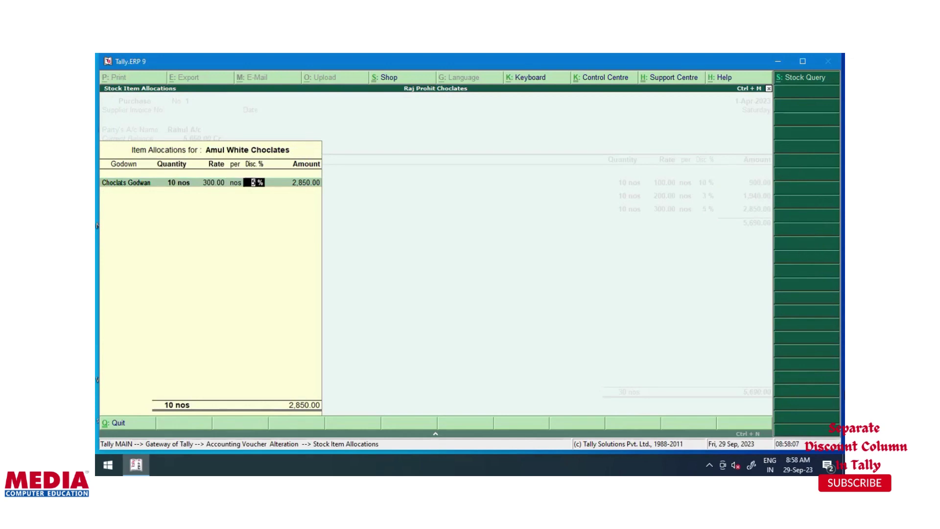
type("4")
key("Return")
key("Return")
key("Return")
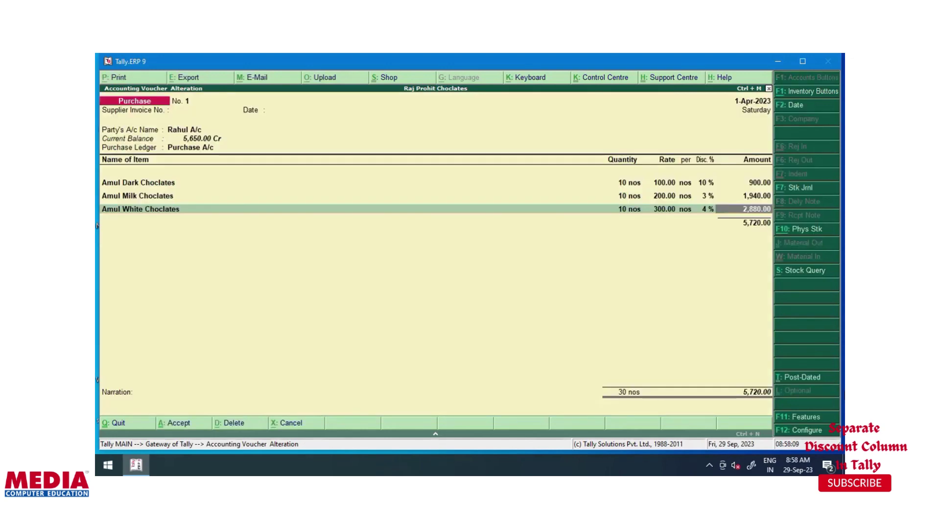
Reopen the Amul White Choclates allocation and set its discount to 3 %.
key("BackSpace")
key("BackSpace")
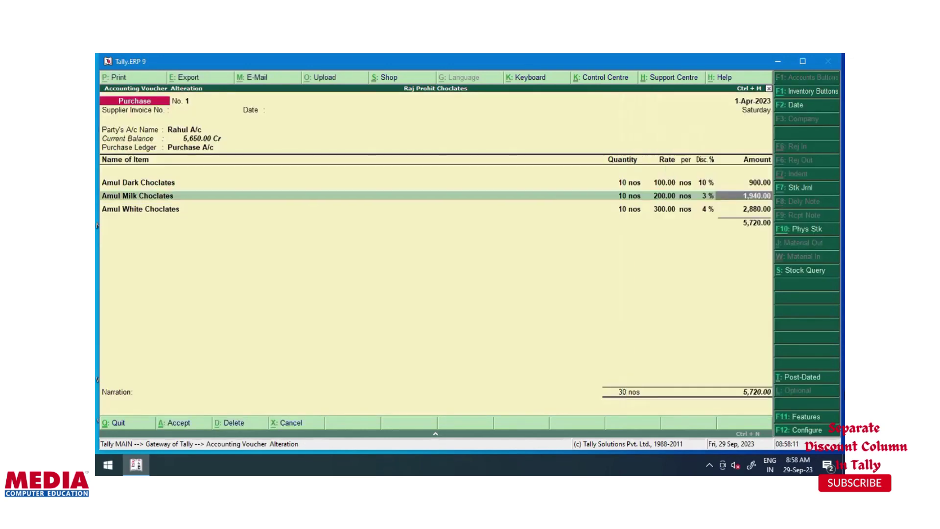
key("Return")
key("Return")
key("Return")
key("Return")
key("Return")
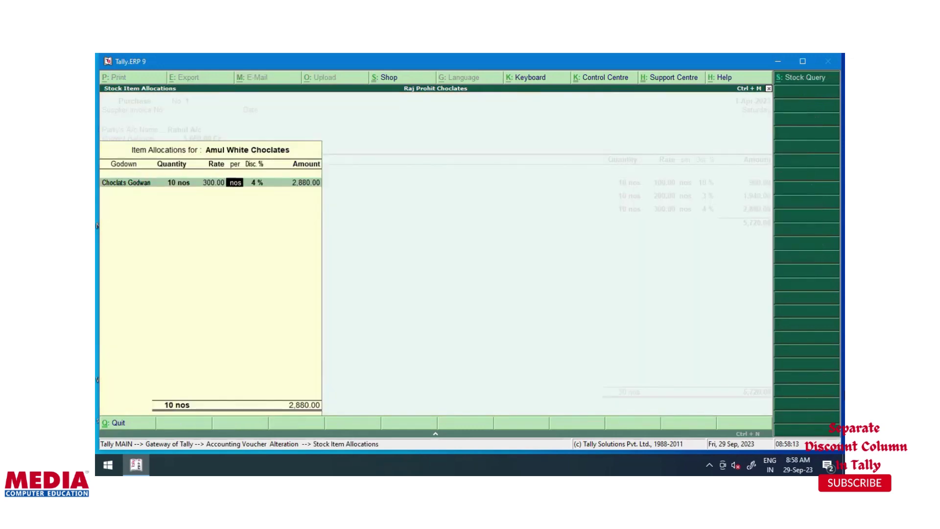
key("Return")
type("3")
key("Return")
key("Return")
key("Return")
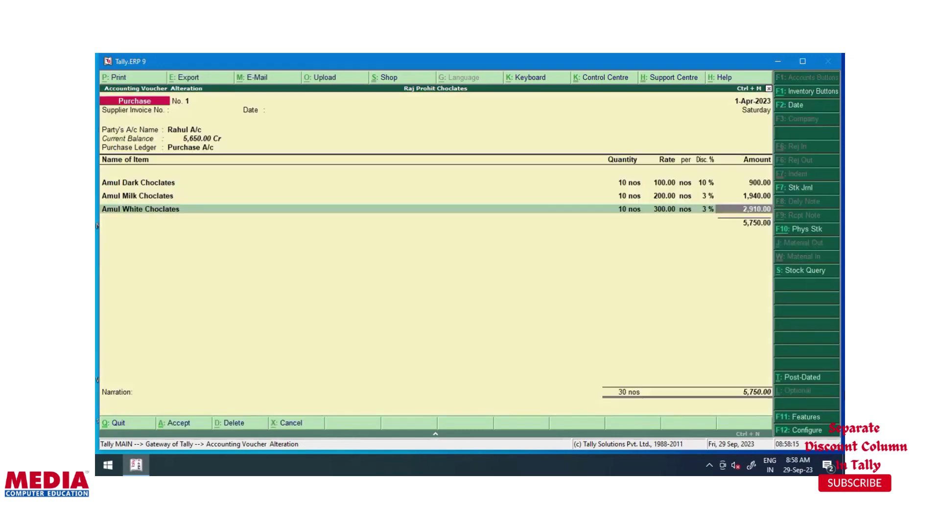
End the item list and save the altered purchase voucher.
key("Return")
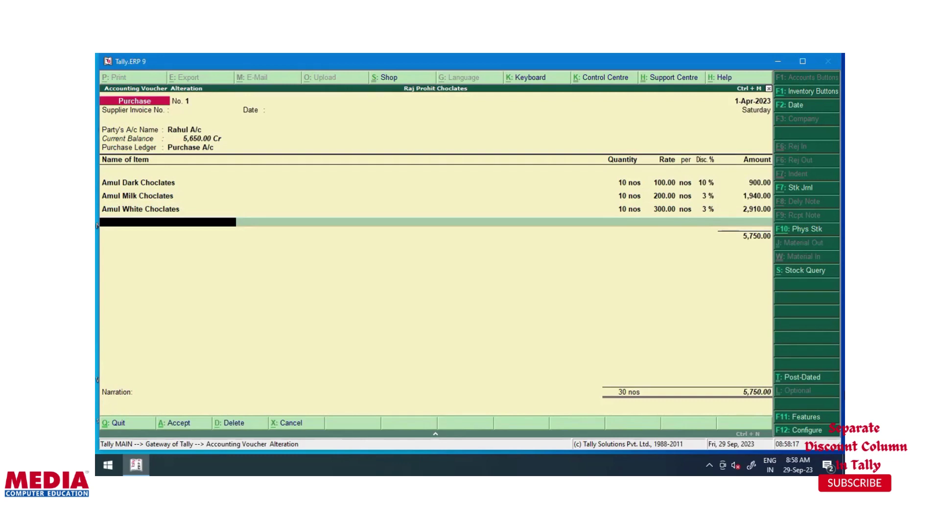
key("Return")
key("Return")
key("Return")
key("Return")
key("Return")
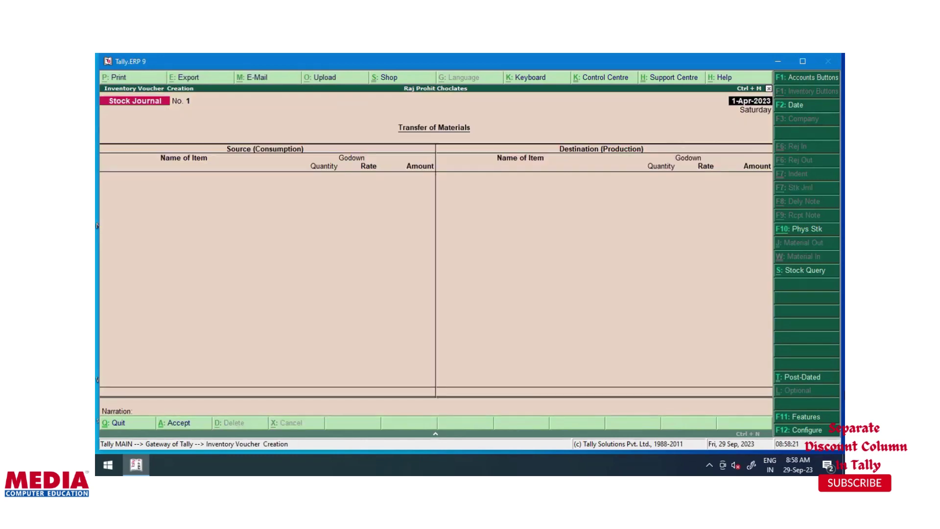
Reopen the saved payment voucher and keep Amul Dark Choclates at 10 nos and a rate of 100.
key("Escape")
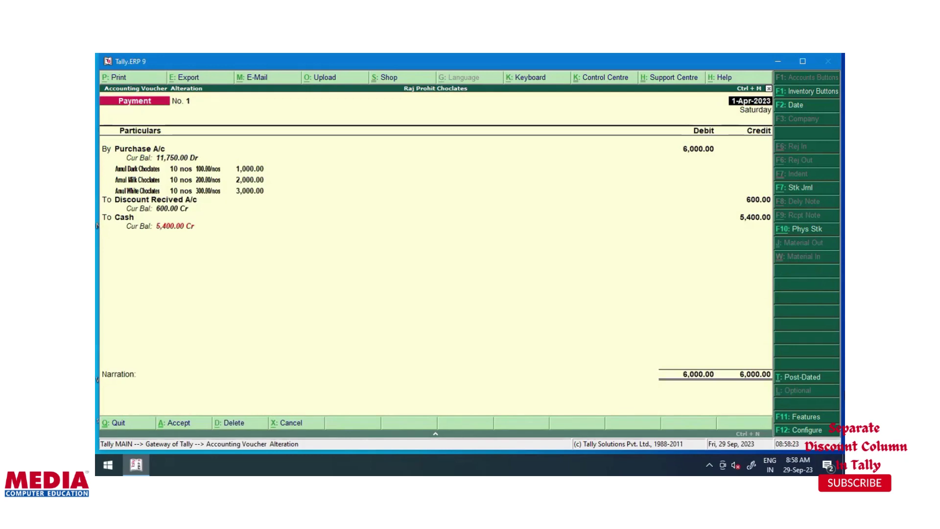
key("Page_Up")
key("Page_Down")
key("Return")
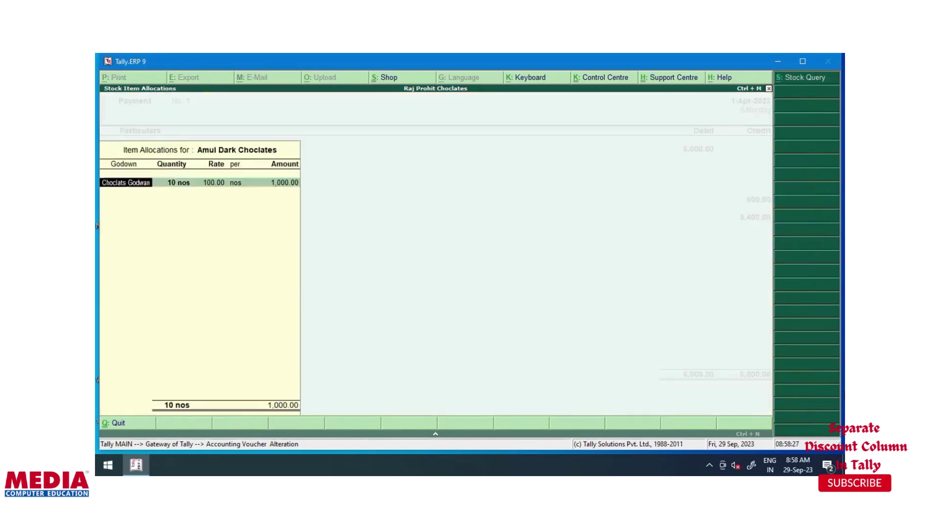
key("Return")
key("Return")
key("Return")
key("Return")
key("Return")
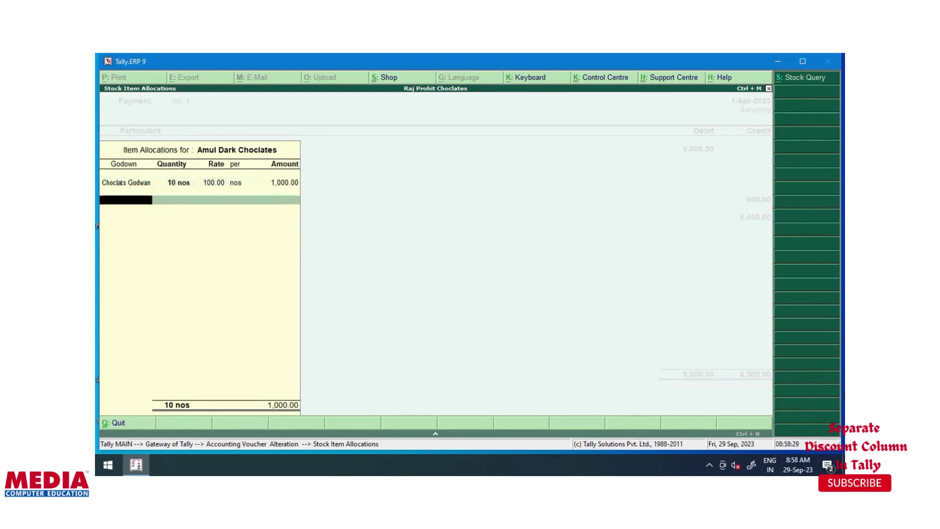
End the Amul Dark Choclates allocation and keep Amul Milk Choclates at 10 nos and a rate of 200.
key("Return")
key("Return")
key("Return")
key("Return")
key("Return")
key("Return")
key("Return")
key("Return")
key("Return")
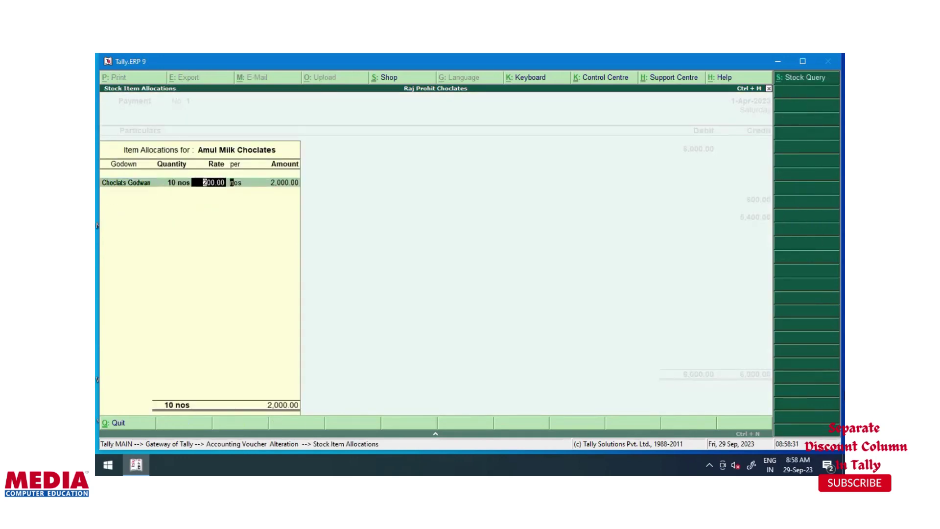
key("Return")
key("Return")
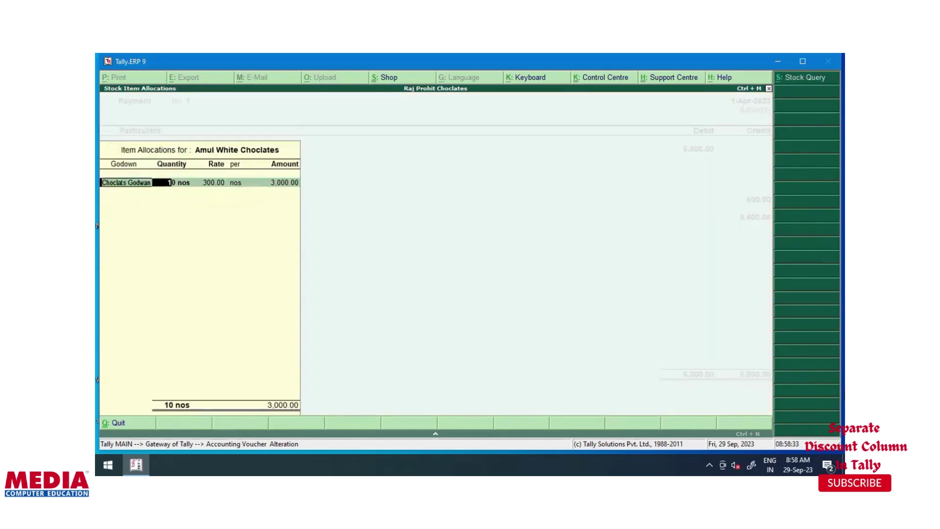
Keep Amul White Choclates at 10 nos and a rate of 300, and end the item list.
key("Return")
key("Return")
key("Return")
key("Return")
key("Return")
key("Return")
key("Return")
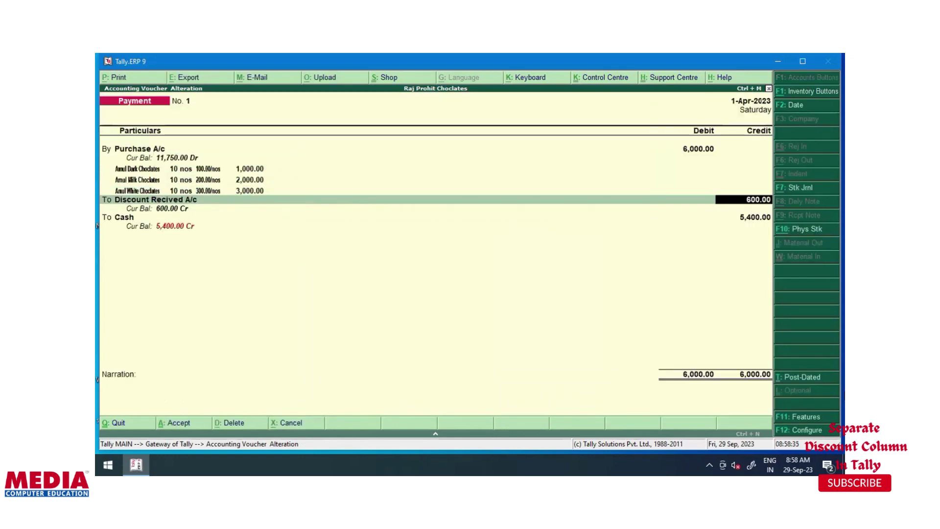
Try setting the payment voucher's Cash credit to 5750.
key("Return")
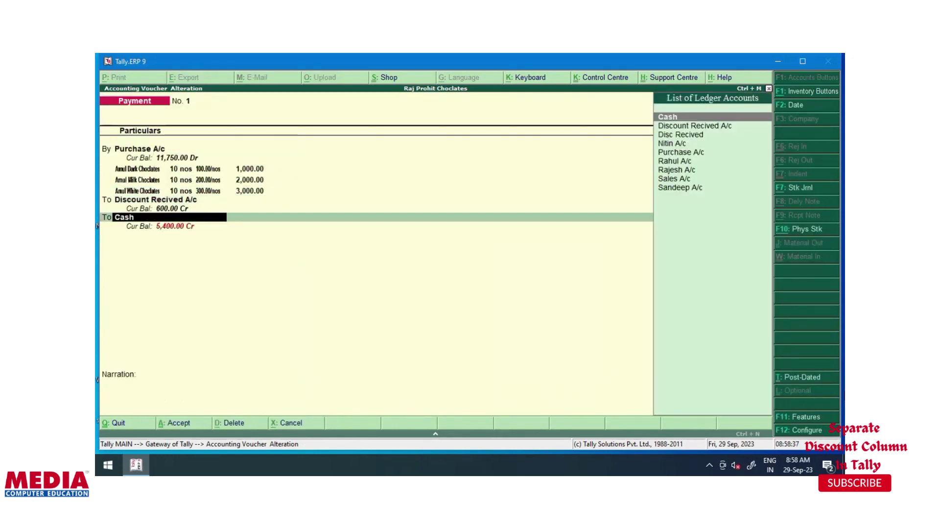
key("Return")
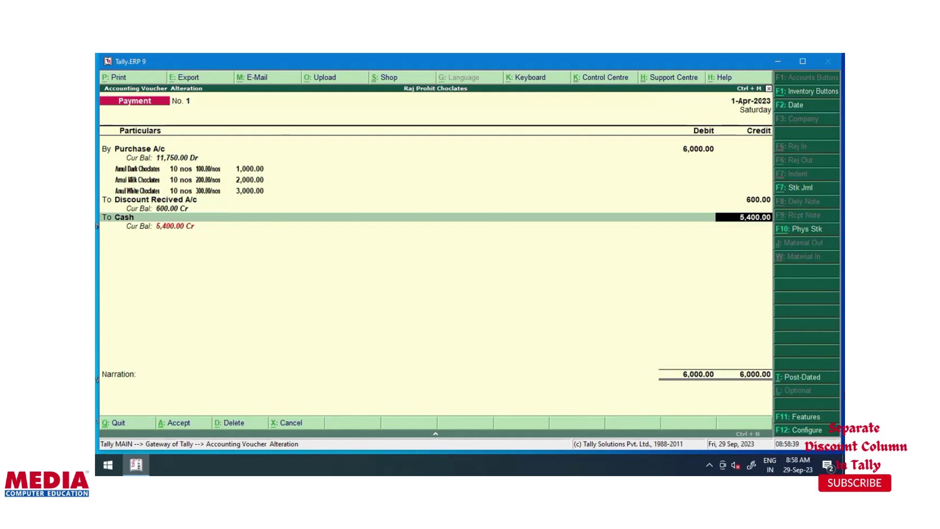
type("5750")
key("Return")
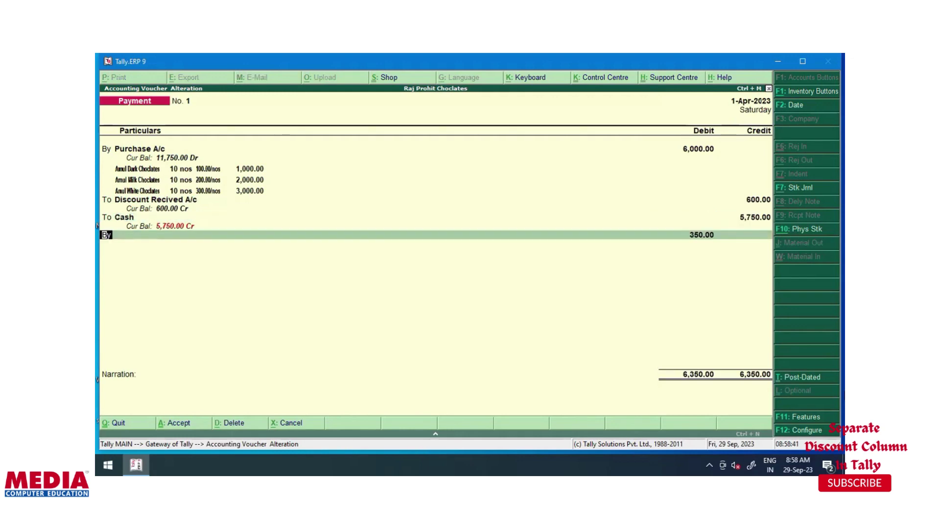
Go back to the Discount Recived A/c line and try setting its credit to 950.
key("BackSpace")
key("BackSpace")
key("BackSpace")
key("BackSpace")
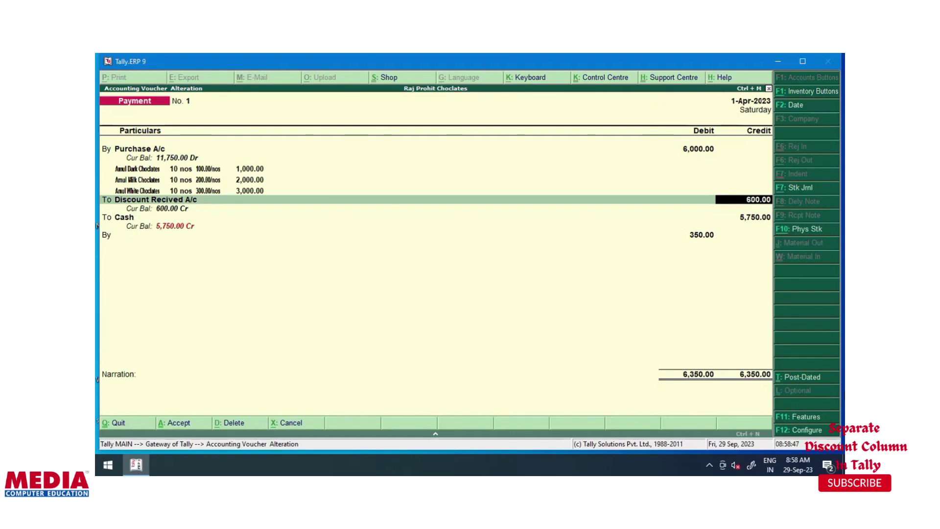
type("950")
key("Return")
key("Return")
key("Return")
key("Return")
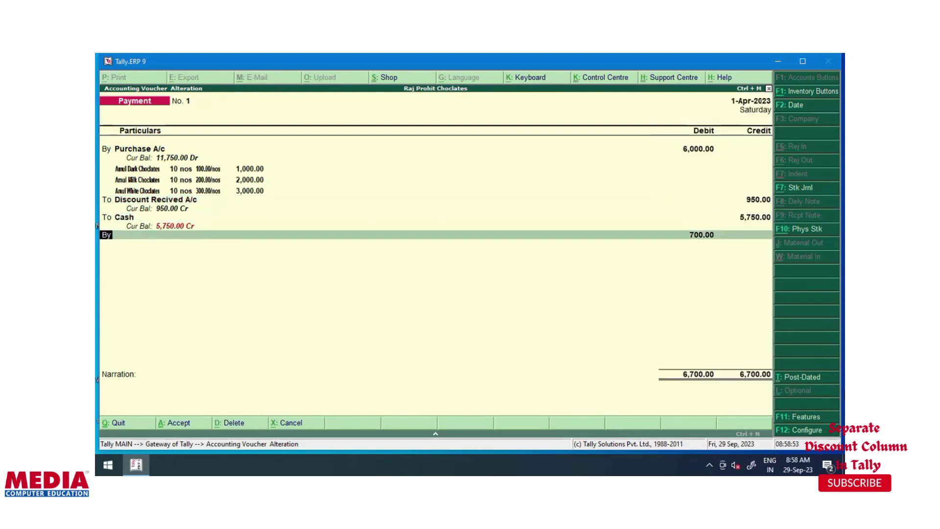
Try adding a Cash debit line for the remaining difference in the payment voucher.
key("Return")
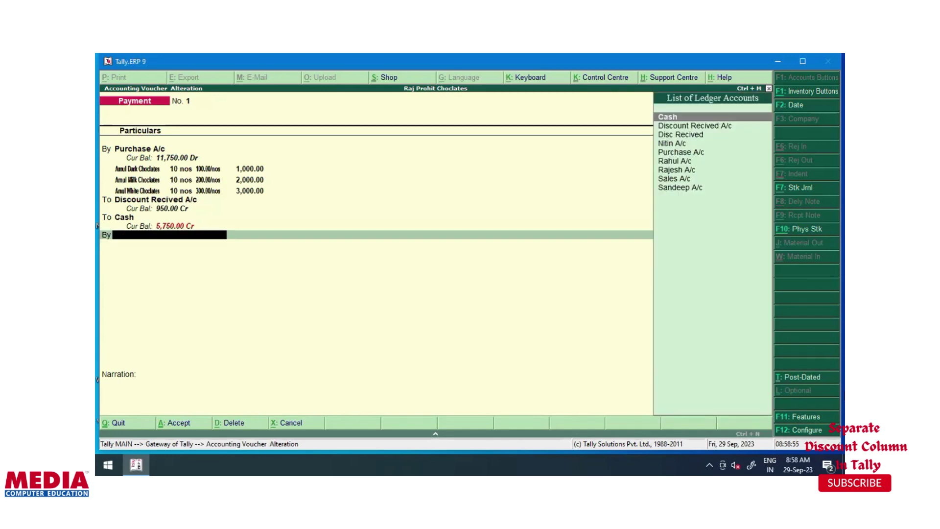
key("Return")
key("BackSpace")
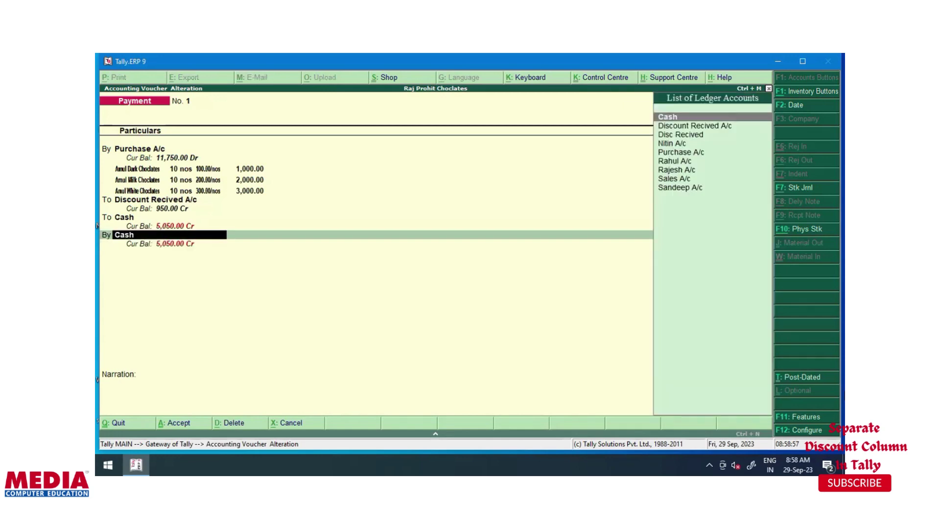
Return to the Discount Recived A/c line and try setting its credit to 1650.
key("BackSpace")
key("BackSpace")
key("BackSpace")
key("BackSpace")
key("BackSpace")
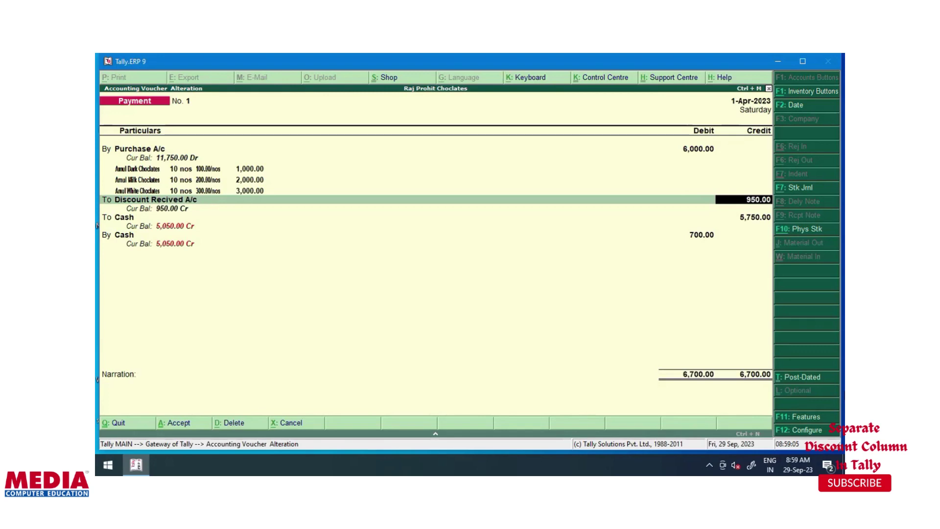
type("1650")
key("Return")
key("Return")
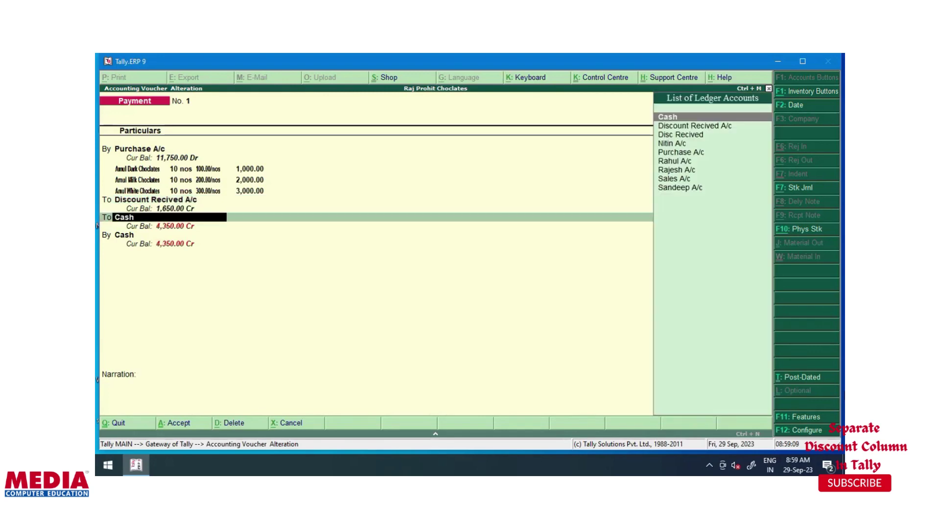
Discard the payment voucher's alterations and return to the Gateway of Tally.
key("Escape")
key("y")
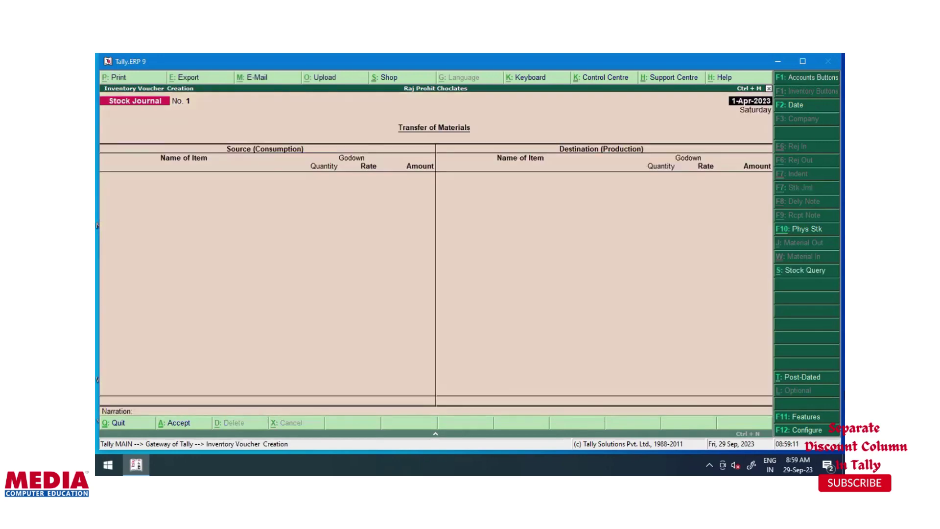
key("Escape")
key("y")
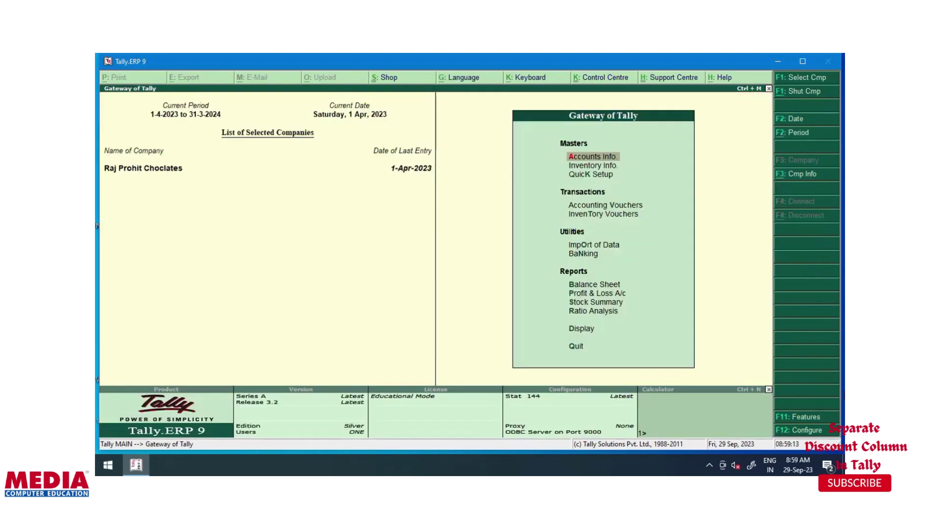
Compare the saved purchase voucher using the Disc % column with the payment voucher using the Discount Recived A/c line.
key("Down")
key("Down")
key("Down")
key("Down")
key("Return")
key("Page_Up")
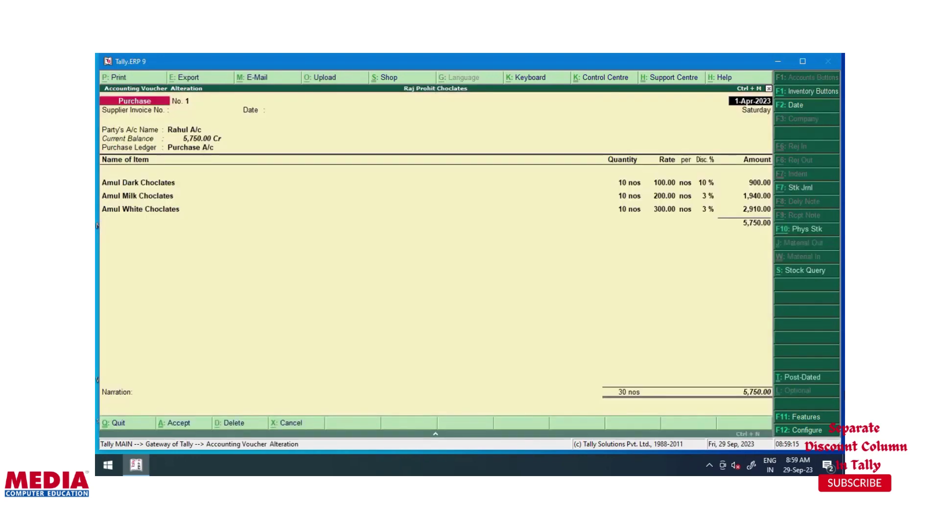
key("Page_Up")
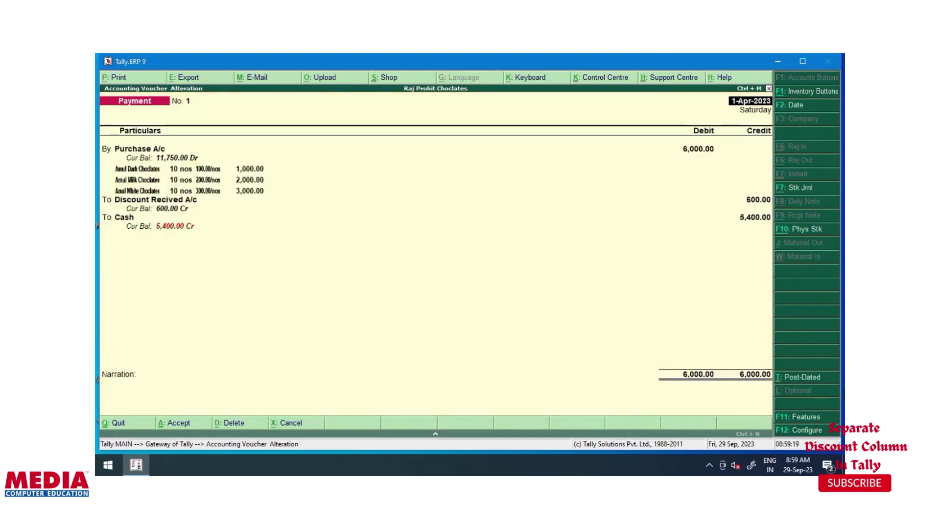
key("Page_Down")
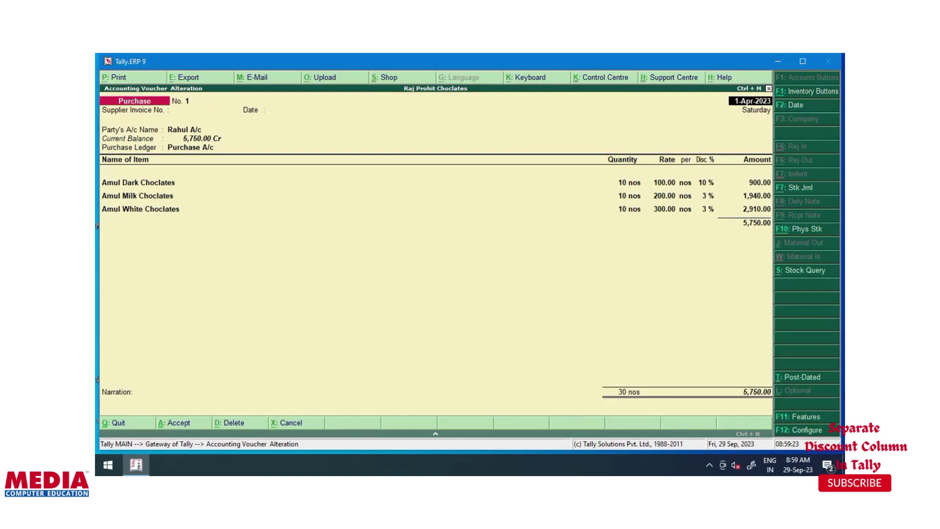
key("Escape")
key("y")
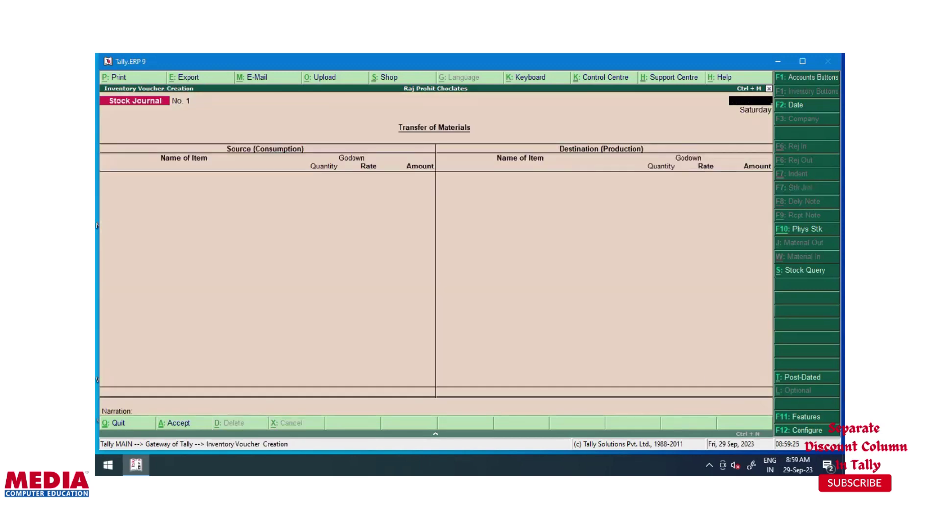
key("Escape")
Examine the Profit & Loss A/c for the discount's effect on nett profit, and return to the Gateway of Tally.
key("Down")
key("Down")
key("Down")
key("Down")
key("Down")
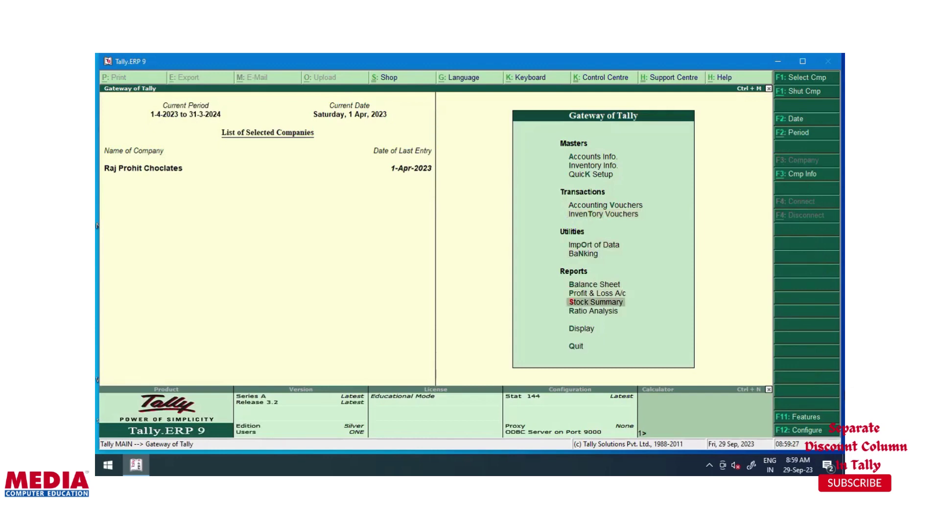
key("Down")
key("Down")
key("Down")
key("Up")
key("Up")
key("Up")
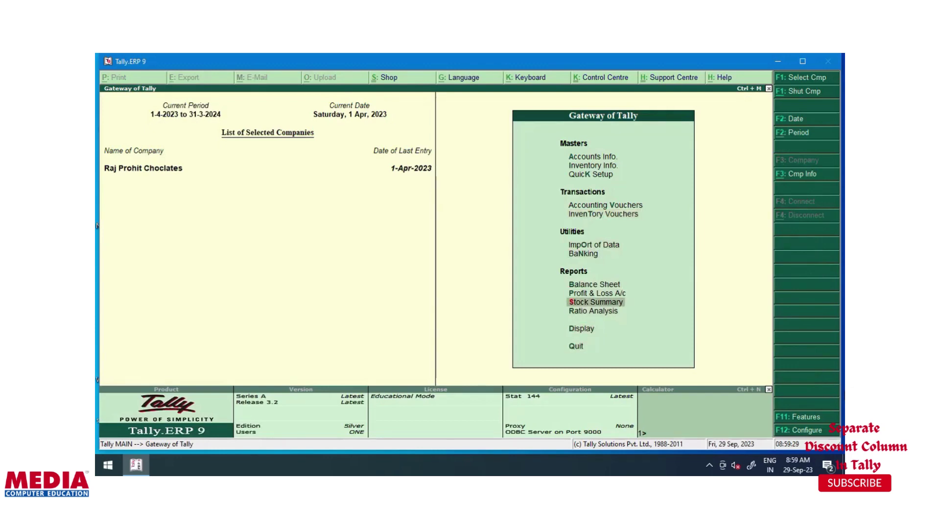
key("Up")
key("Return")
key("Down")
key("Down")
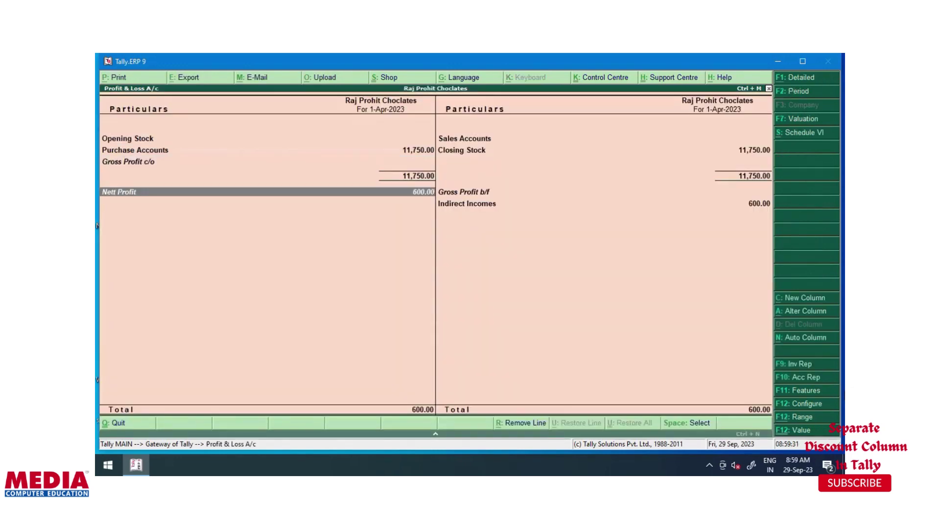
key("Escape")
key("Escape")
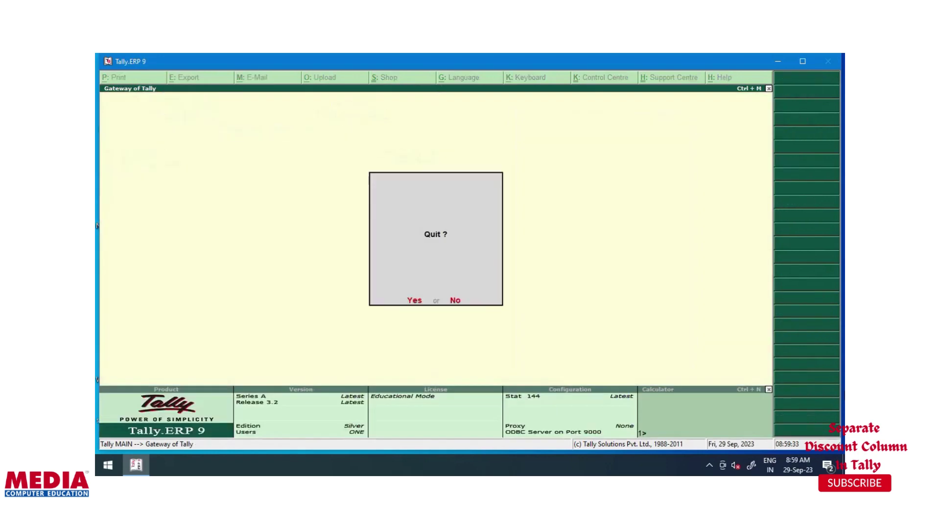
key("n")
Review the saved purchase and payment vouchers again and return to the Gateway of Tally.
key("Down")
key("Down")
key("Down")
key("Down")
key("Down")
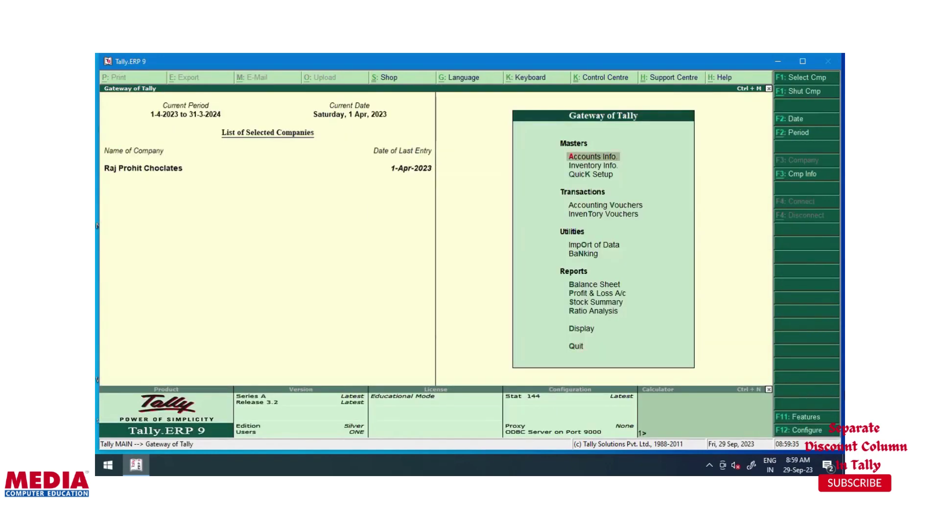
key("Return")
key("Page_Up")
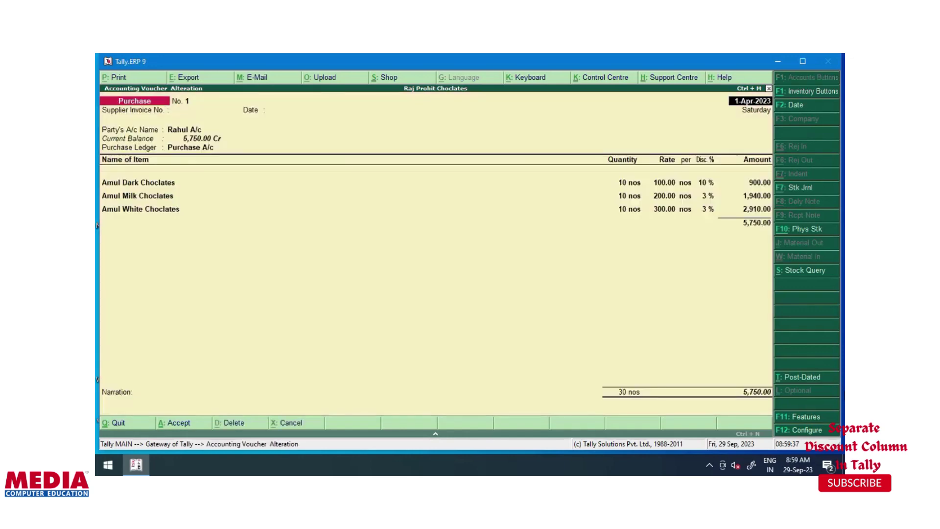
key("Page_Up")
key("Page_Down")
key("Page_Down")
key("Escape")
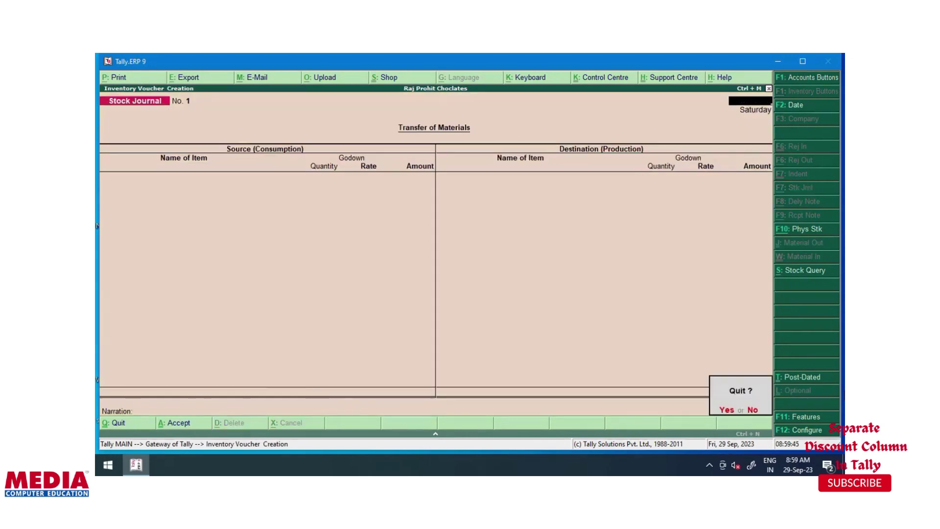
key("y")
Run a Stock Query on Amul Dark Choclates, examine its purchase rate, discount and cost price, and return to the Gateway of Tally.
key("Down")
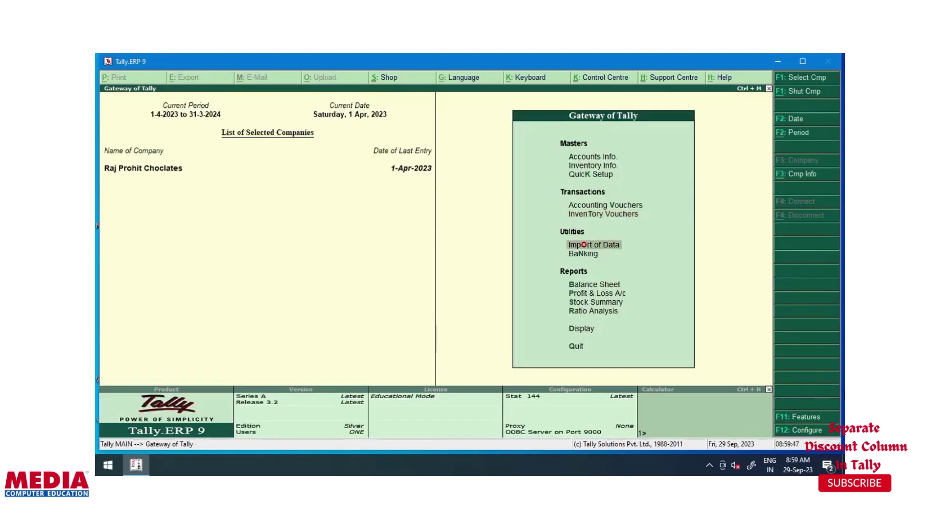
key("Down")
key("Down")
key("Down")
key("Down")
key("Down")
key("Down")
key("Return")
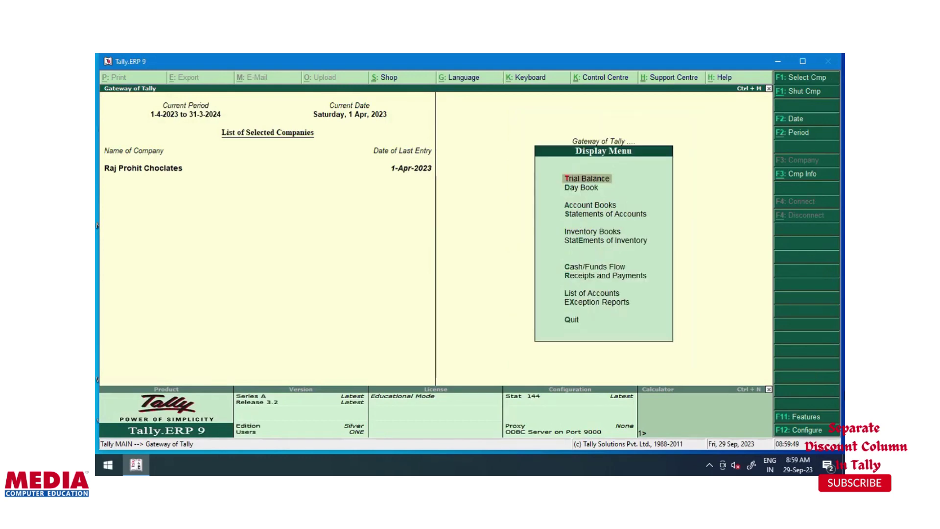
key("Down")
key("Down")
key("Down")
key("Down")
key("Down")
key("Return")
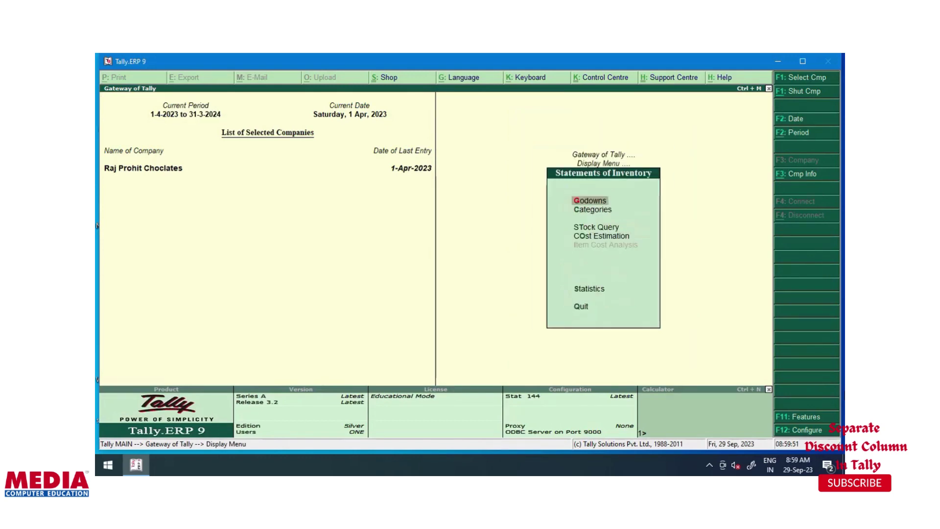
key("Down")
key("Down")
key("Return")
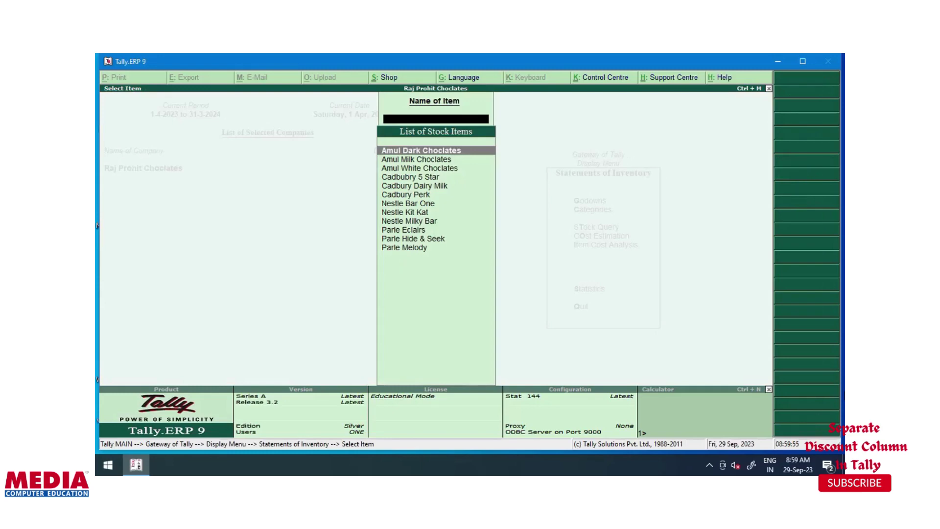
key("Return")
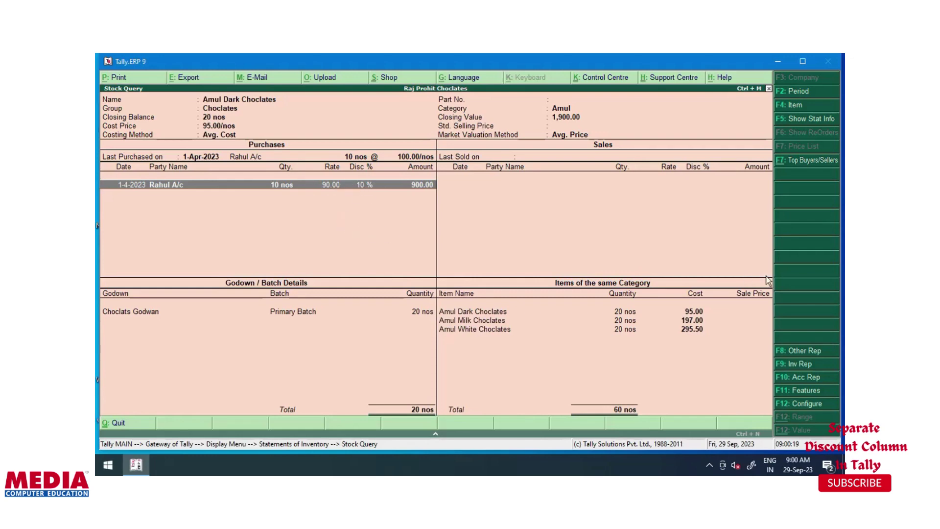
key("Escape")
key("Escape")
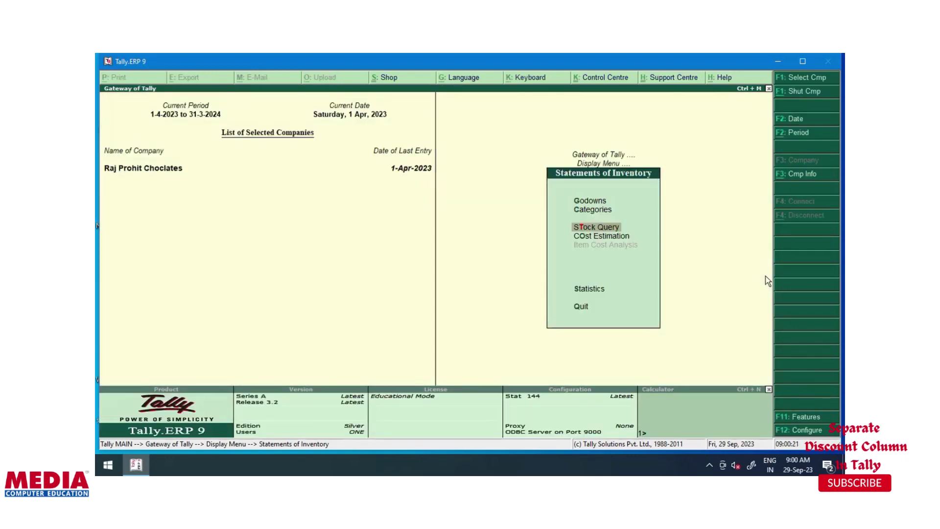
key("Escape")
key("Escape")
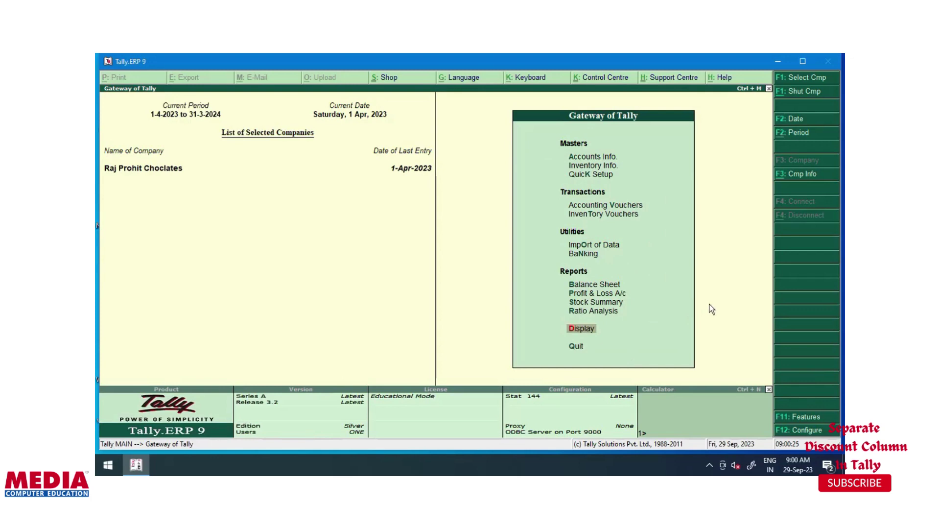
Reopen the saved purchase voucher from the inventory vouchers and check its item-wise Disc % values.
key("Down")
key("Down")
key("Down")
key("Down")
key("Down")
key("Down")
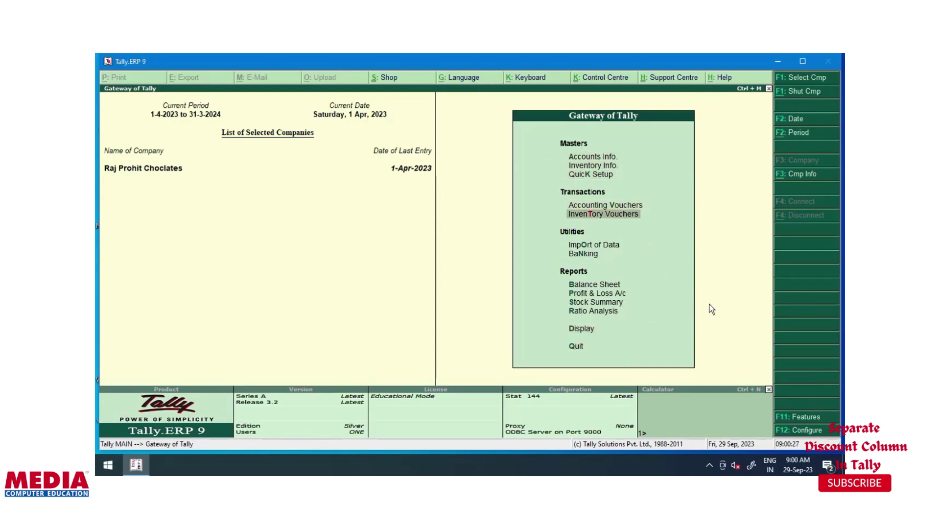
key("Return")
key("Page_Up")
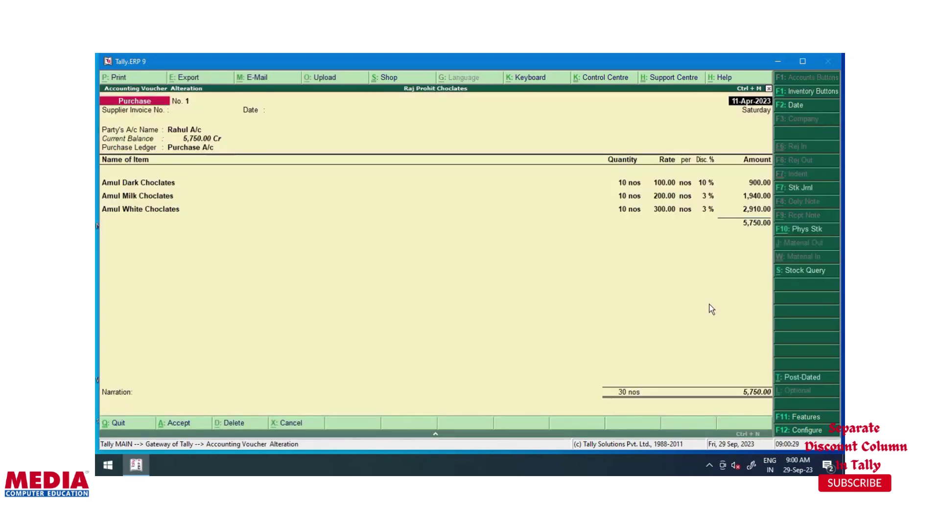
key("Page_Down")
key("Page_Up")
key("Page_Down")
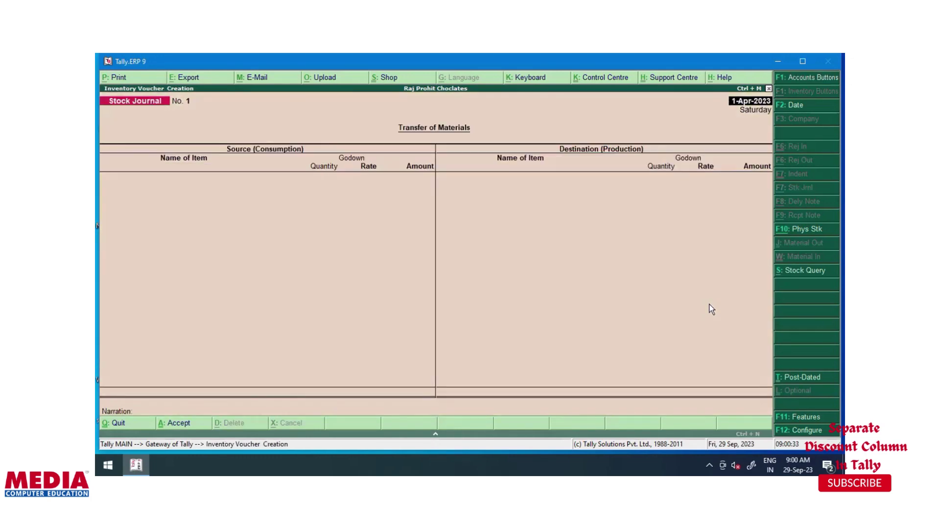